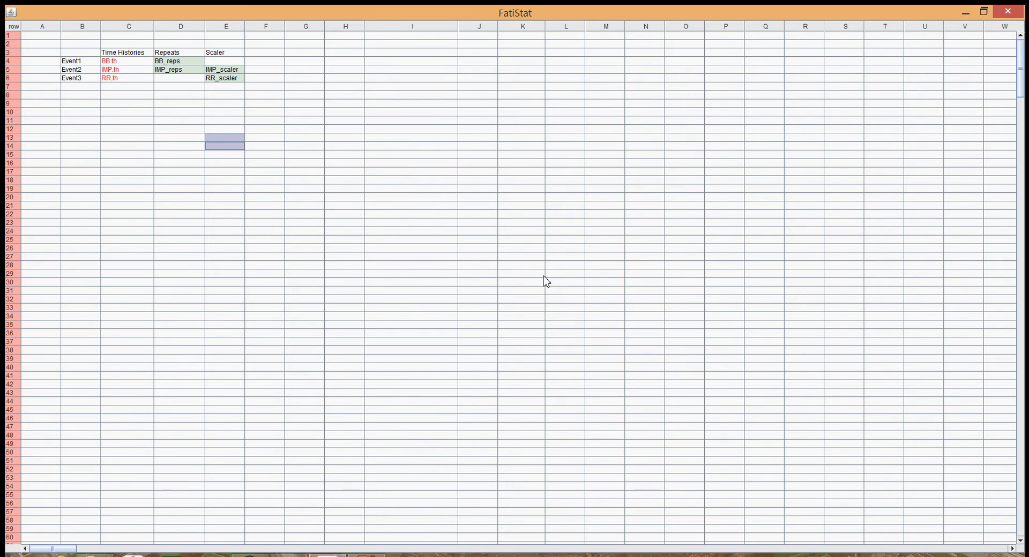
- Narrow column I of the worksheet to about the width of its neighbouring columns
left_click_drag(461, 27, 419, 28)
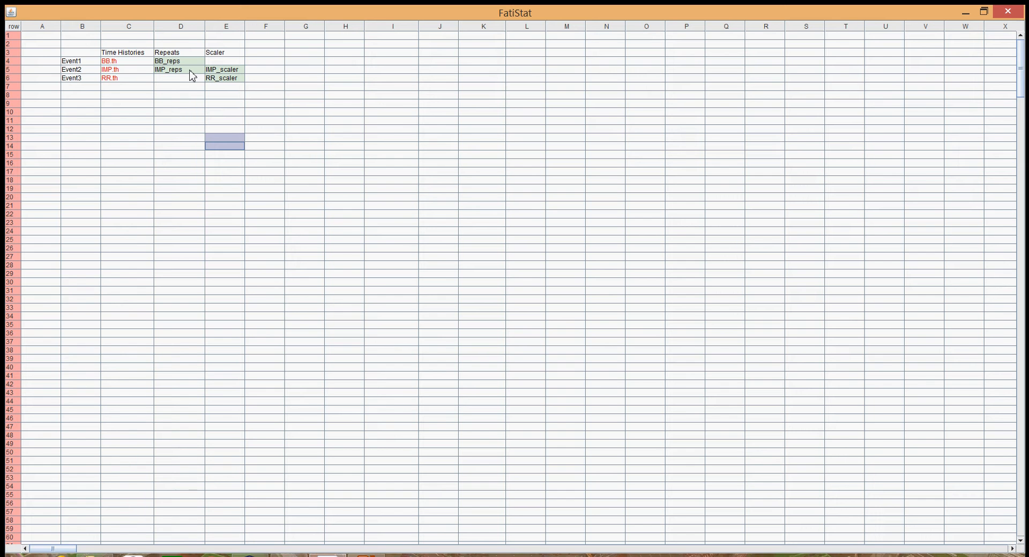
left_click(212, 104)
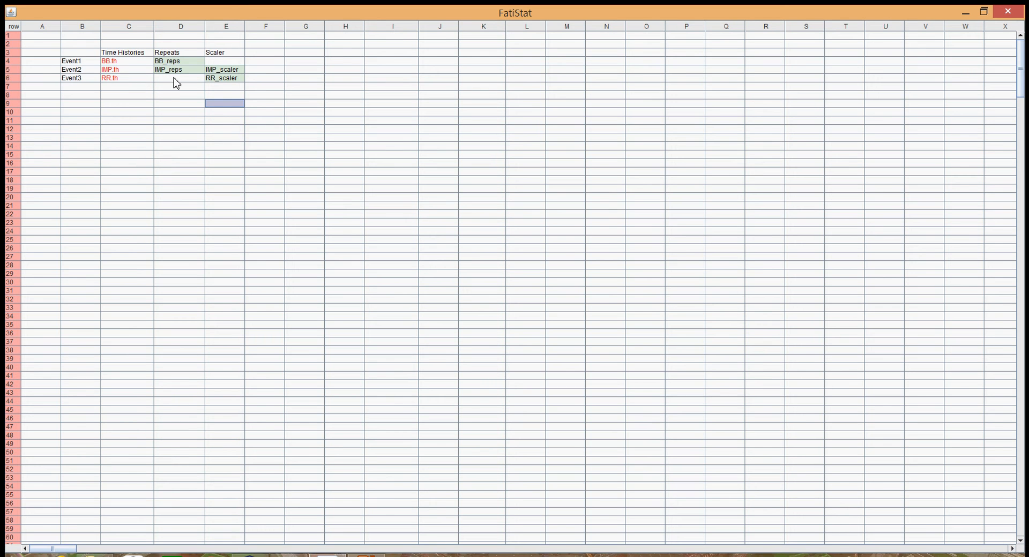
left_click(177, 81)
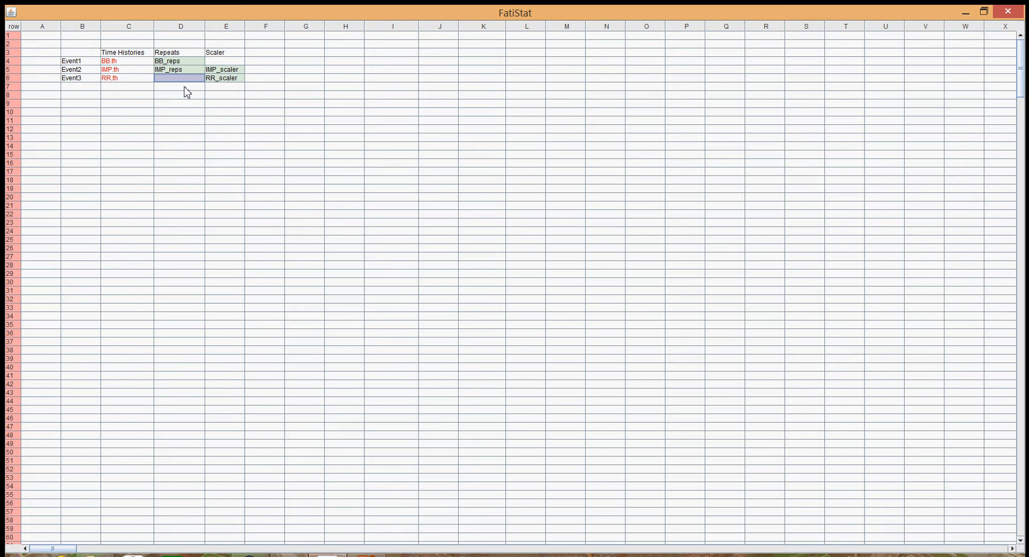
left_click(228, 63)
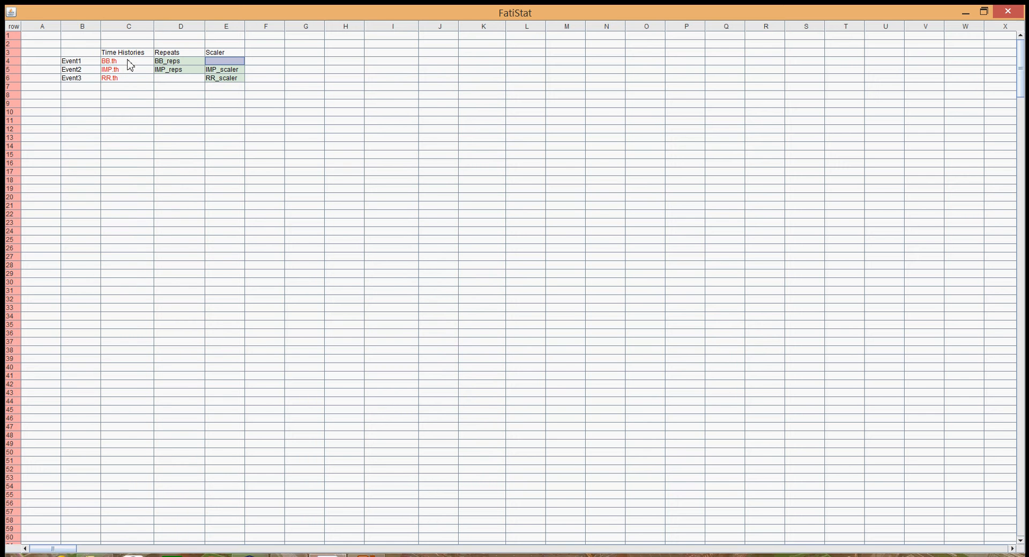
- Graph the BB.th, IMP.th and RR.th time histories together and maximize the graph window
left_click(127, 63)
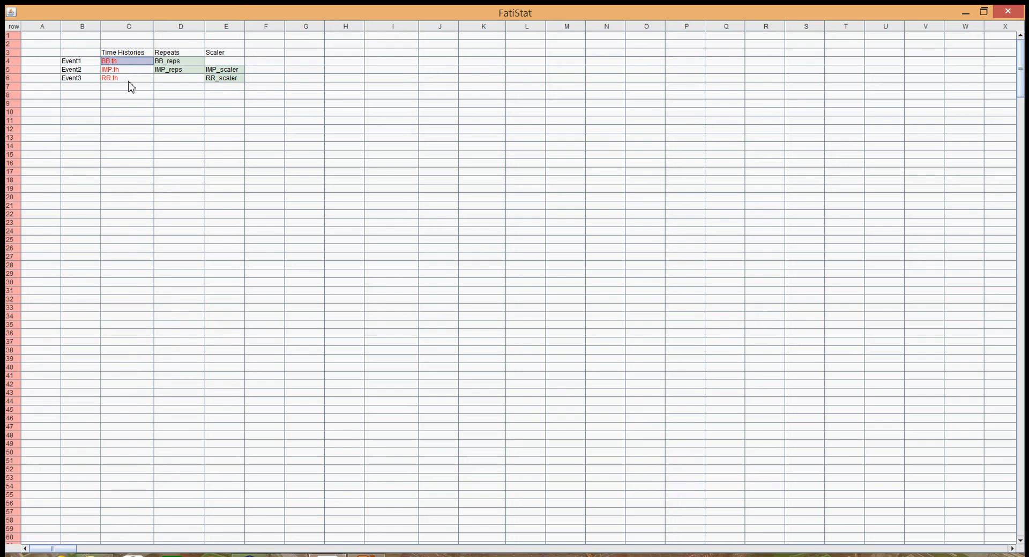
left_click(132, 83, "shift")
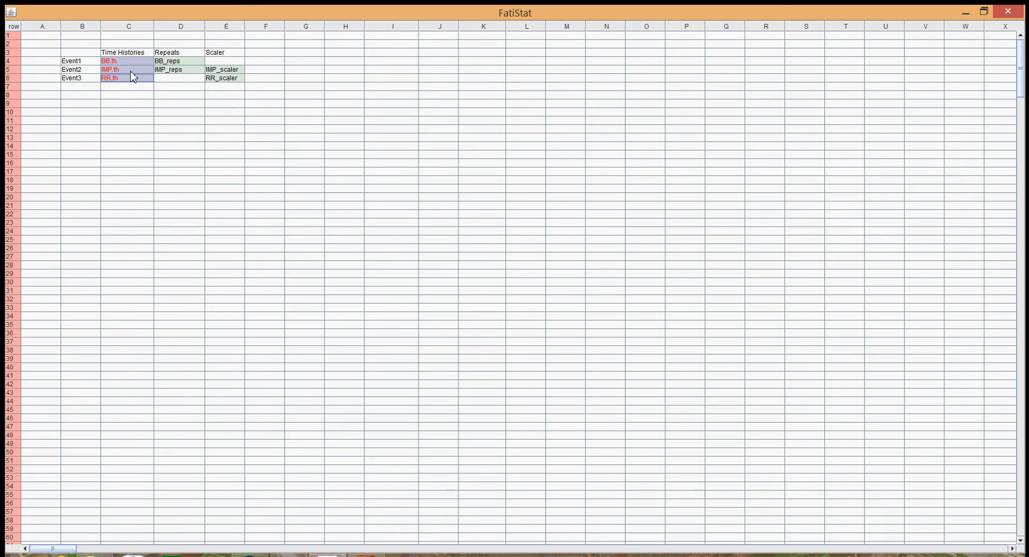
right_click(134, 72)
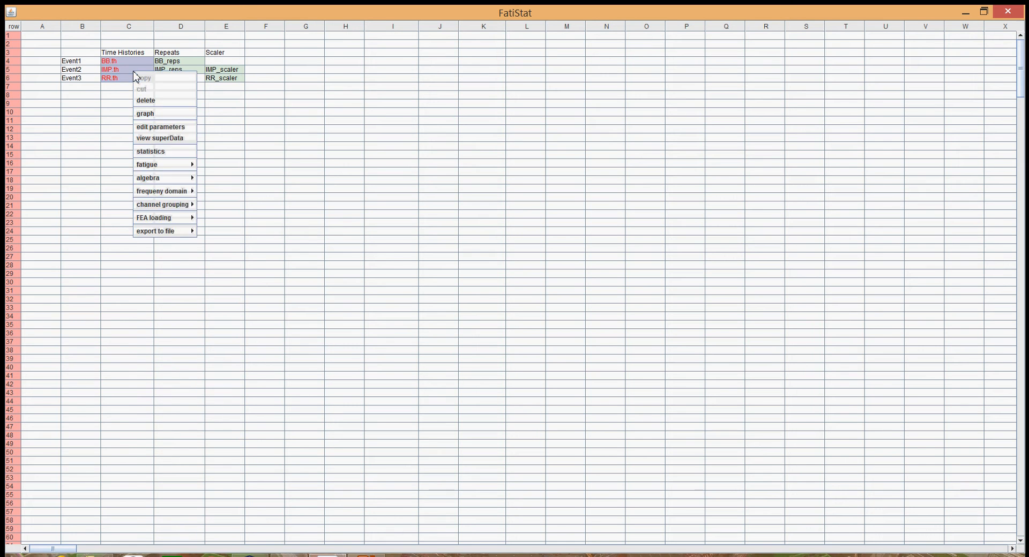
left_click(157, 115)
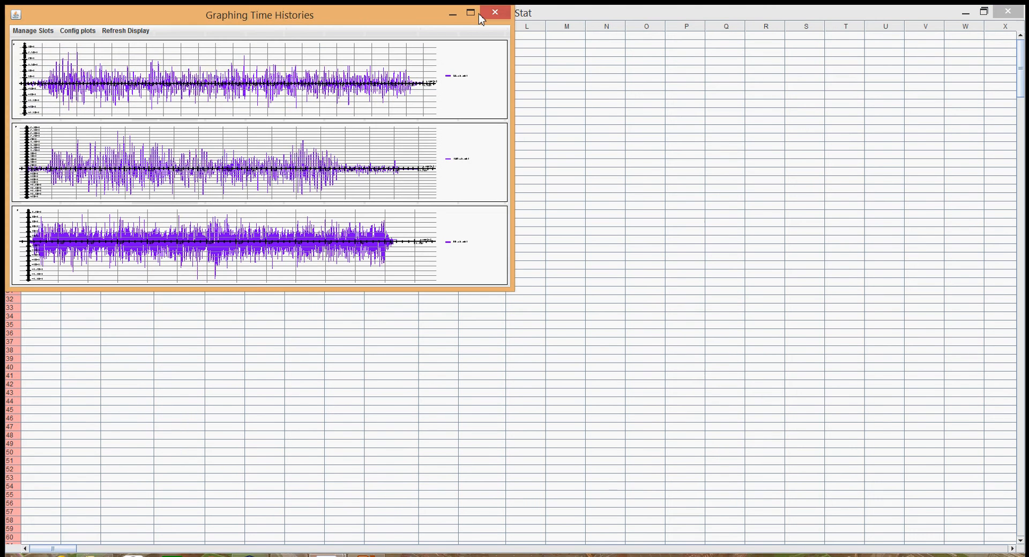
left_click(471, 13)
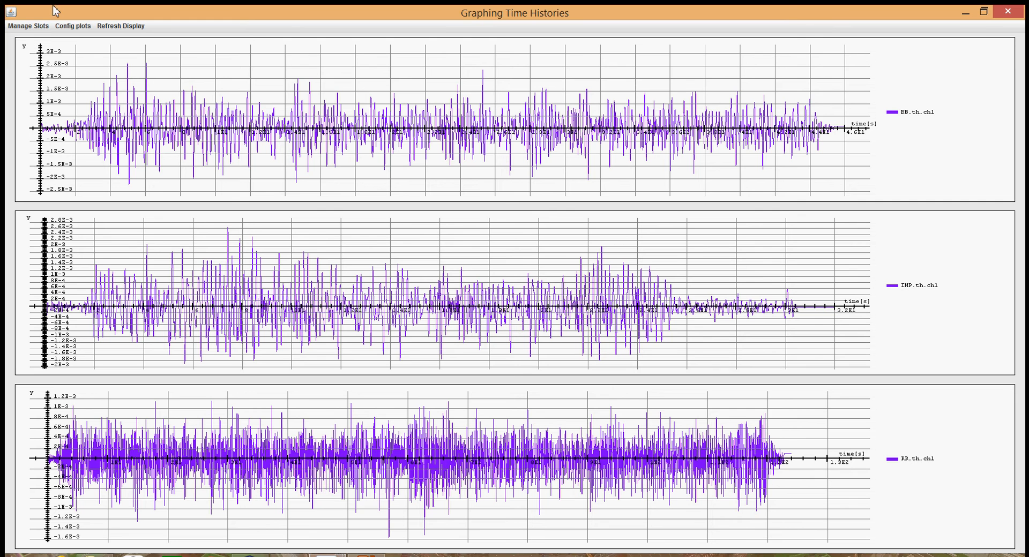
- Remove the RR.th and BB.th plot slots so that only the IMP.th plot is kept
left_click(30, 25)
mouse_move(34, 50)
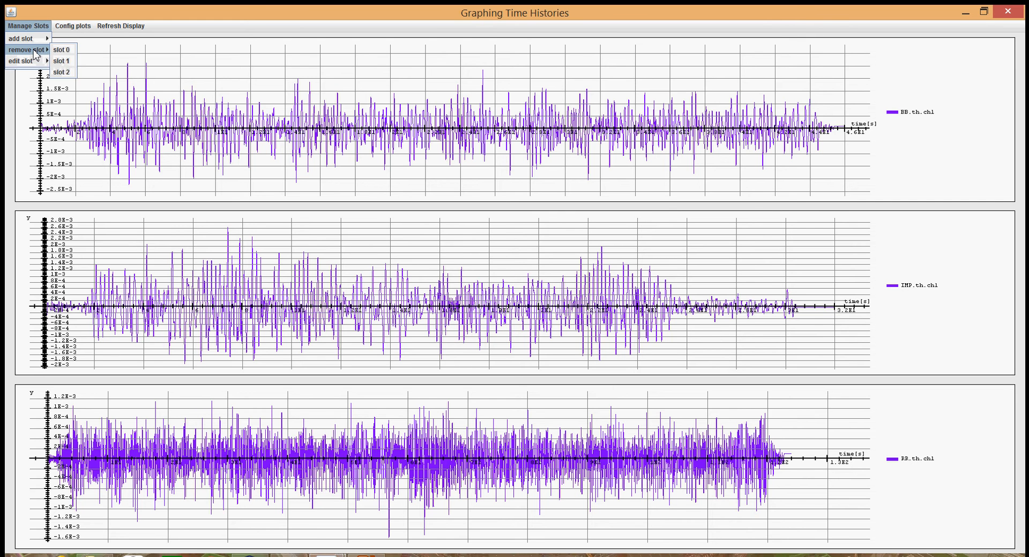
left_click(62, 71)
left_click(33, 25)
mouse_move(37, 52)
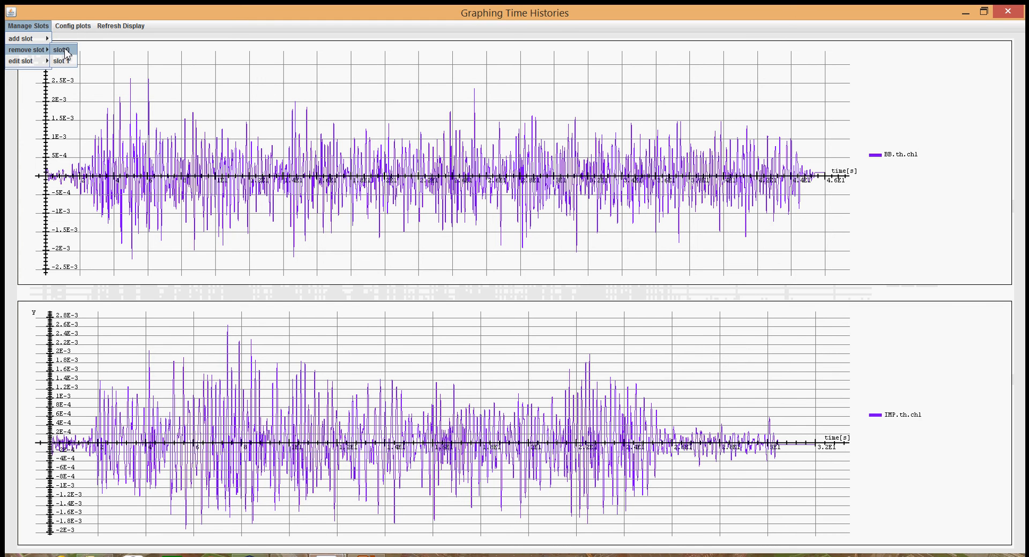
left_click(63, 50)
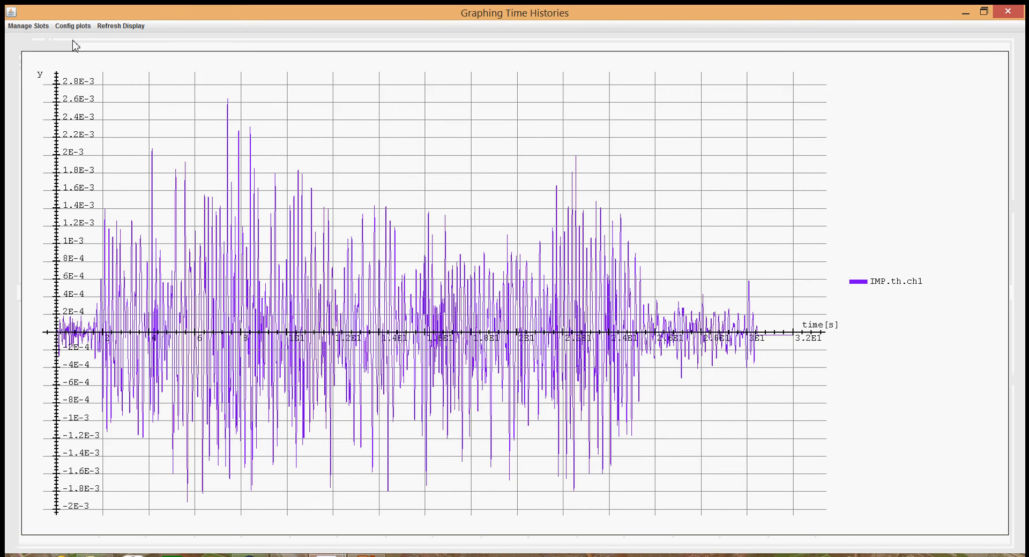
- Edit the IMP.th plot's slot 0 and add IMP.th channel 6 as trace 2
left_click(41, 26)
mouse_move(37, 61)
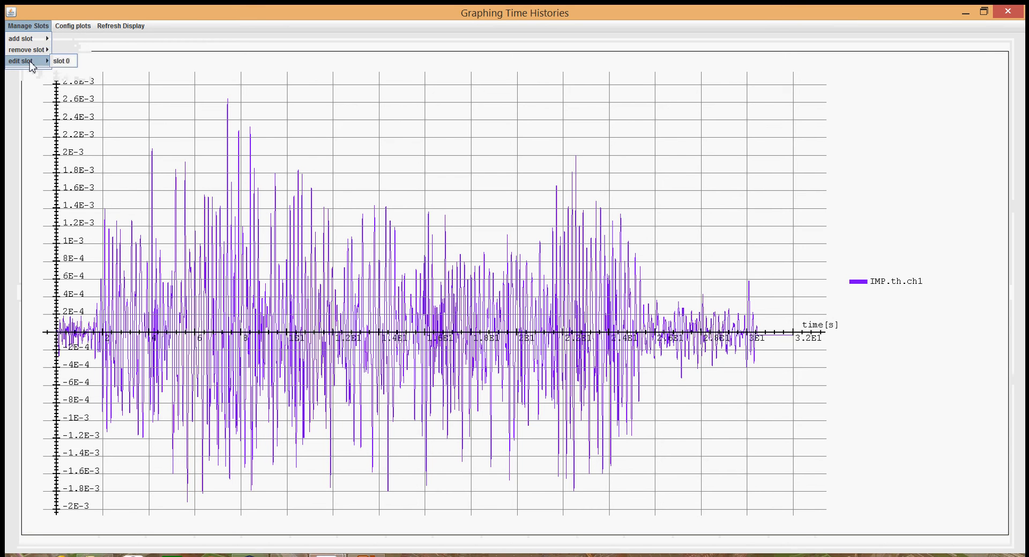
left_click(62, 62)
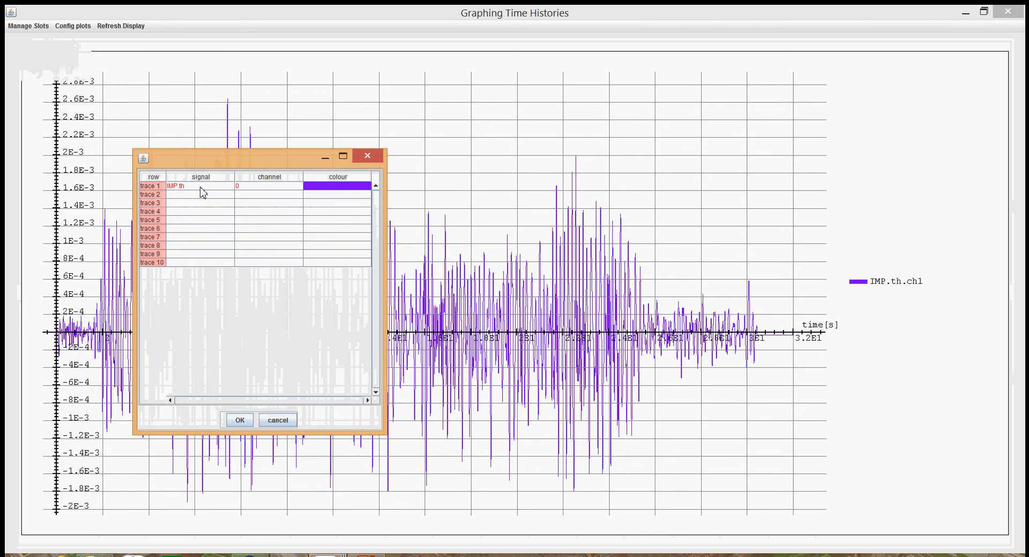
left_click_drag(227, 167, 257, 161)
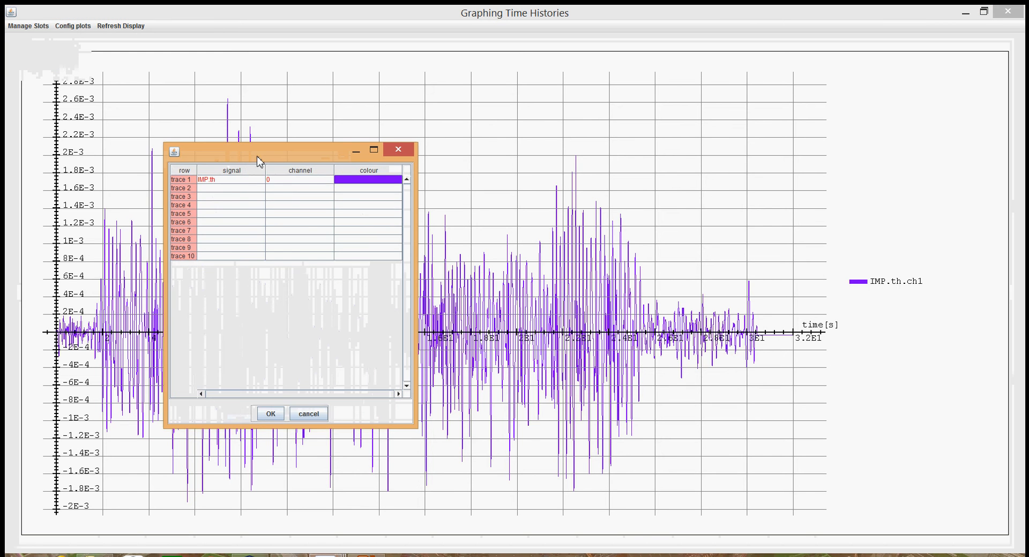
left_click(241, 191)
left_click(241, 191)
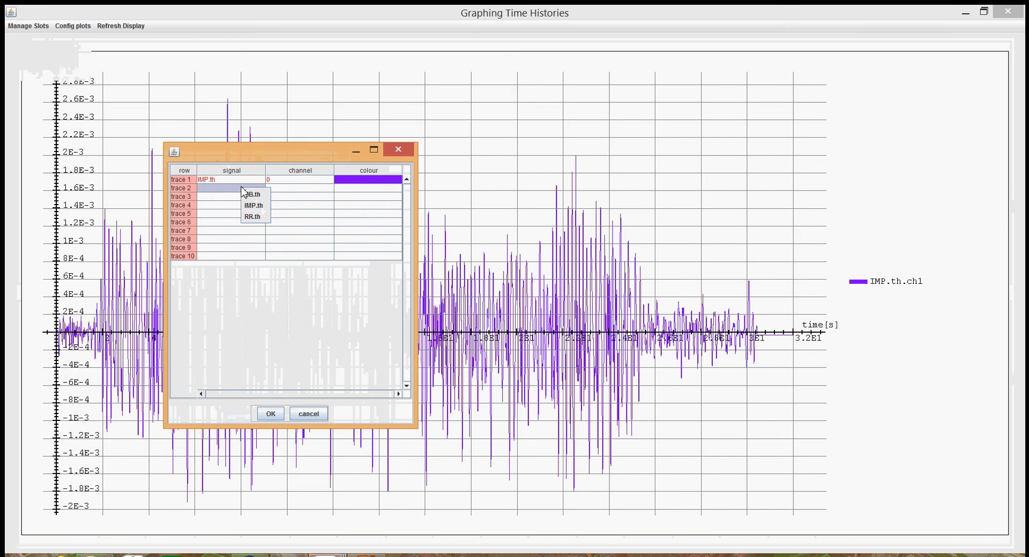
left_click(254, 206)
left_click(295, 192)
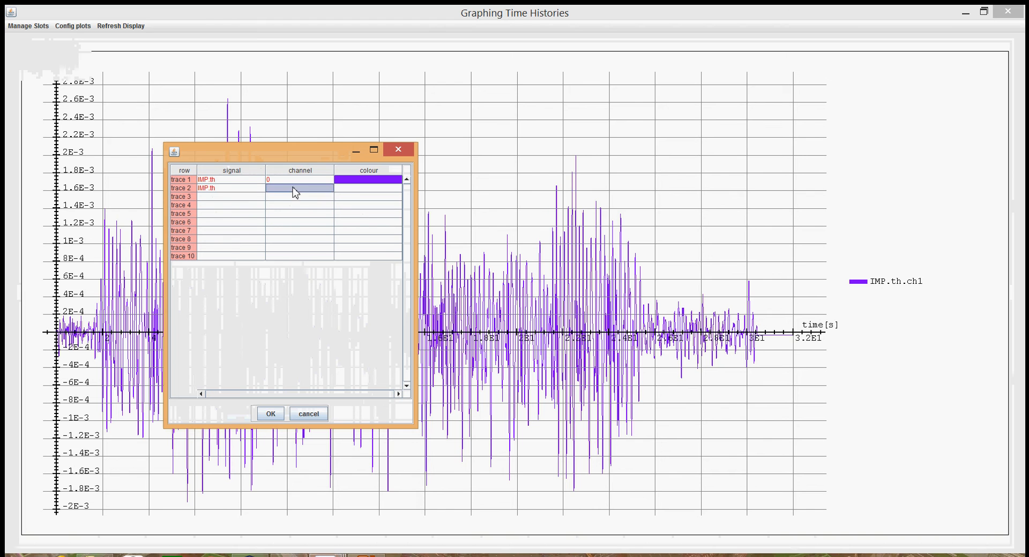
left_click(295, 192)
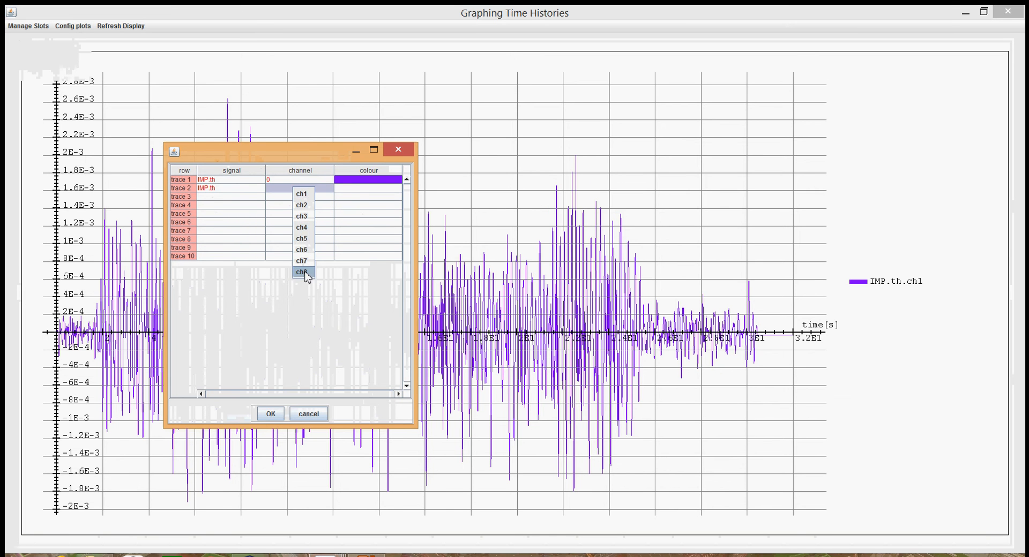
left_click(305, 239)
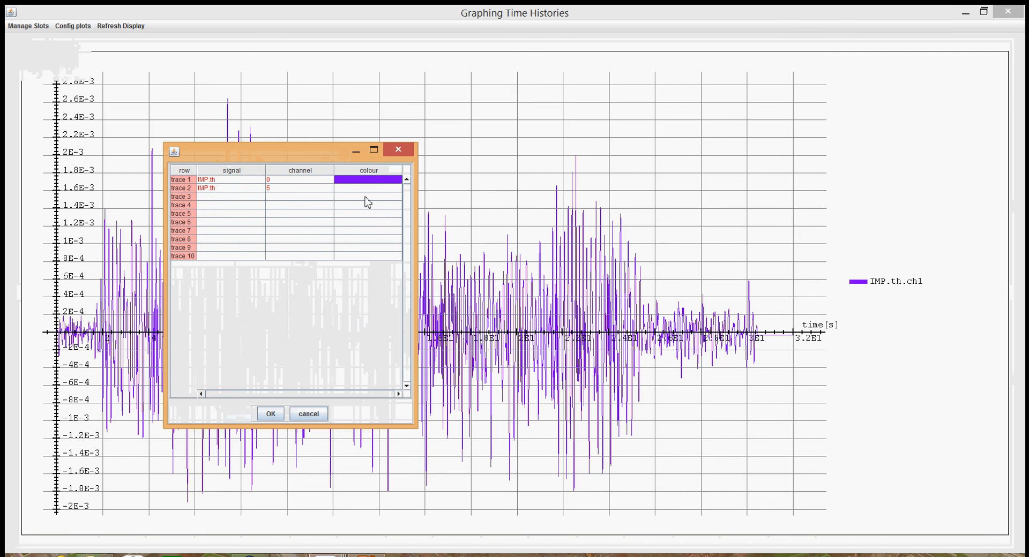
- Apply a red colour to trace 2 in the IMP.th plot, and close the graph window
left_click(380, 189)
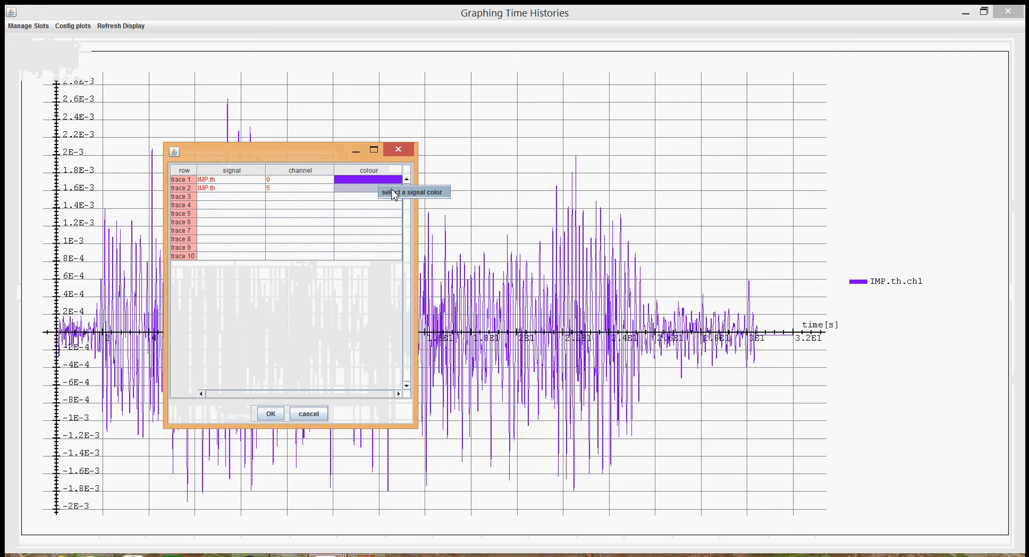
left_click(382, 190)
left_click(503, 269)
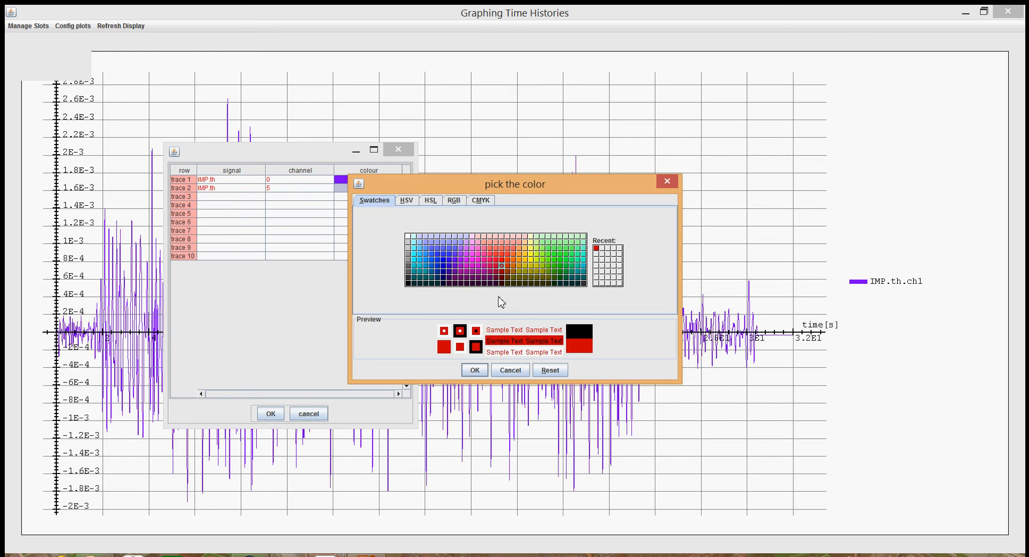
left_click(474, 371)
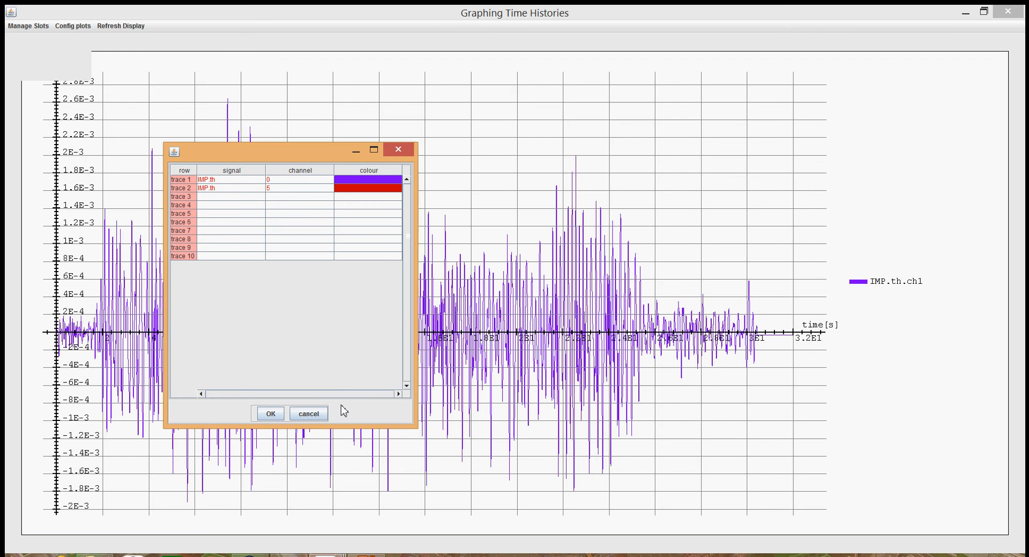
left_click(270, 413)
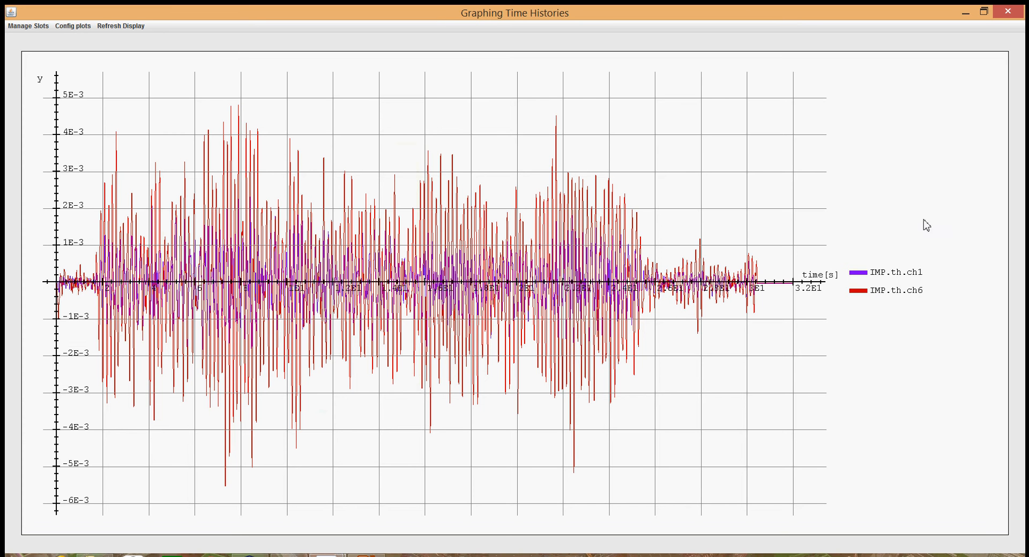
left_click(1008, 11)
left_click(255, 232)
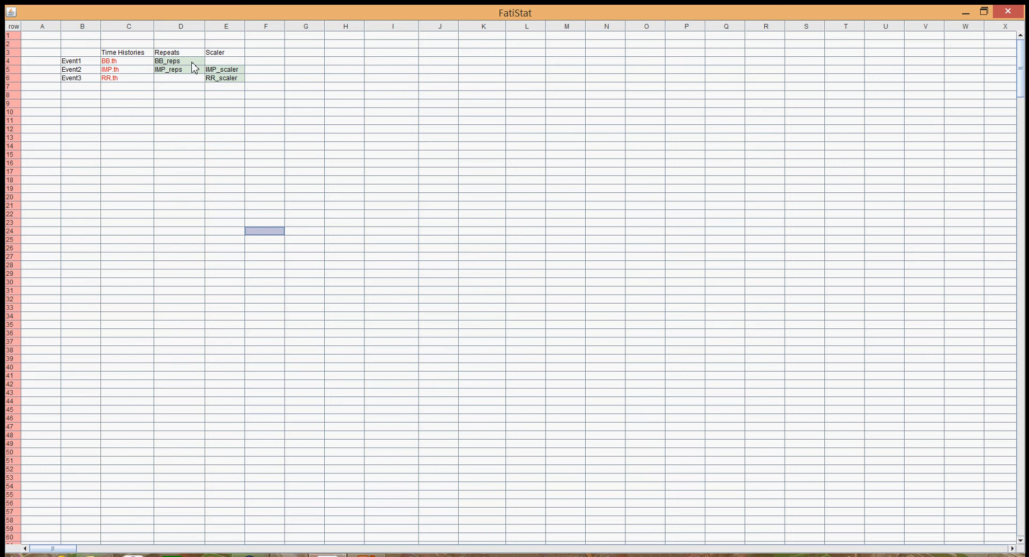
- Plot the PDF estimates of the BB_reps and IMP_reps variables and maximize the graph window
left_click_drag(191, 62, 192, 68)
right_click(193, 71)
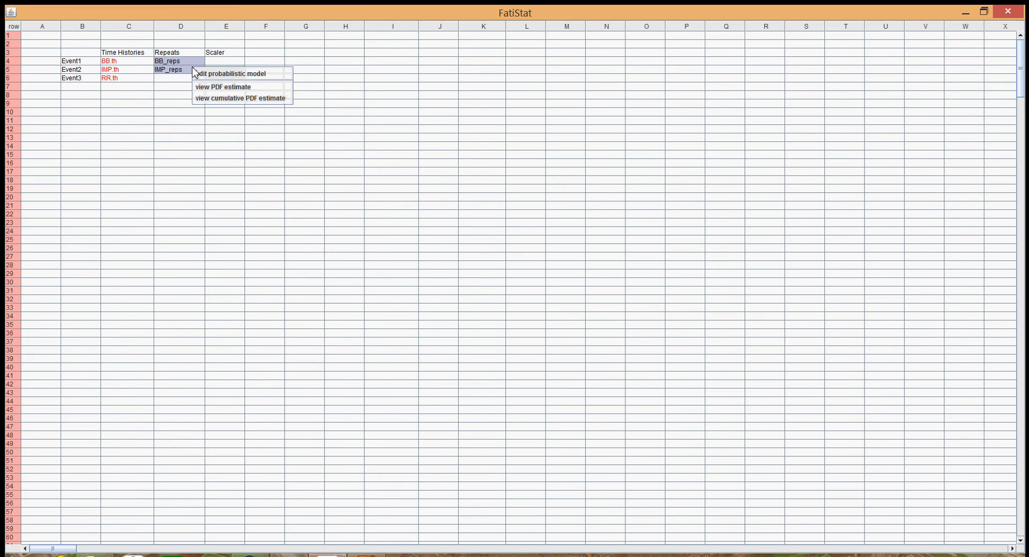
left_click(274, 91)
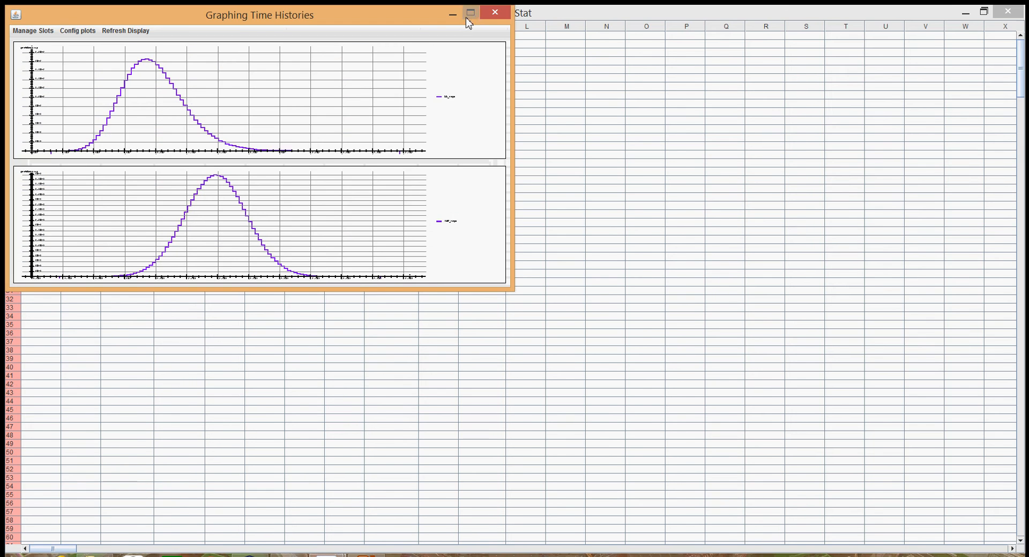
left_click(470, 15)
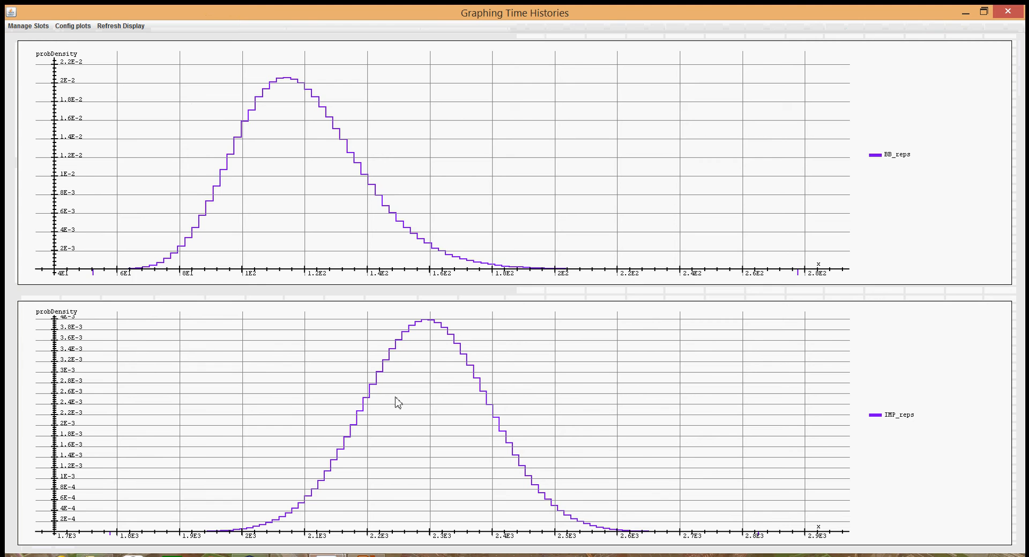
- Remove the IMP_reps plot in slot 1 from the graph window
left_click(43, 27)
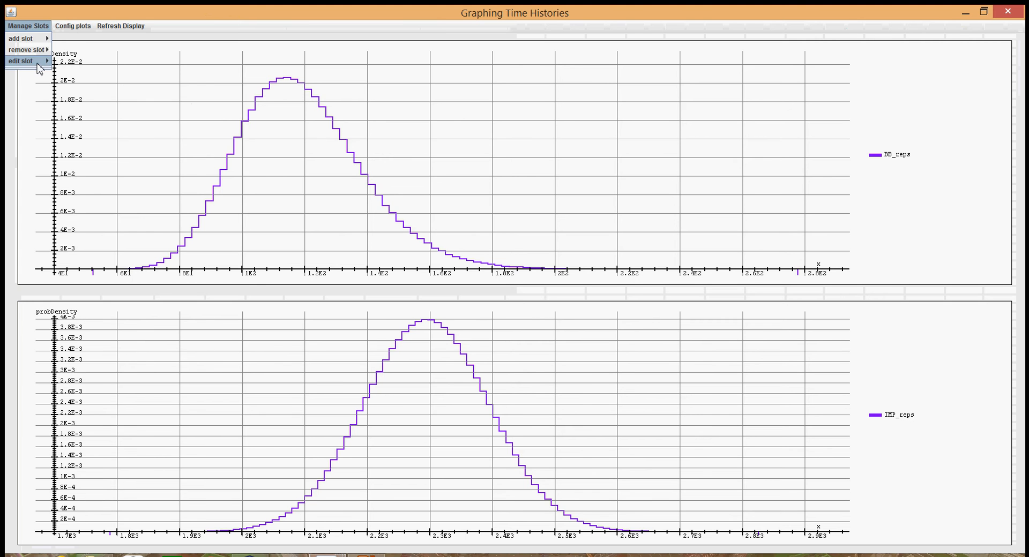
mouse_move(40, 49)
left_click(63, 61)
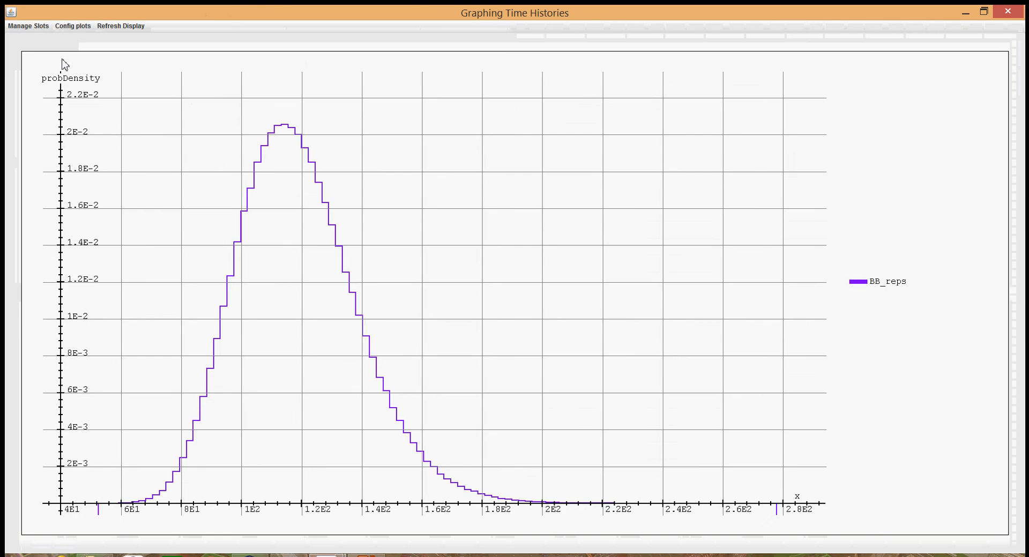
- Edit the BB_reps plot's slot 0 and add IMP_reps as trace 2
left_click(38, 26)
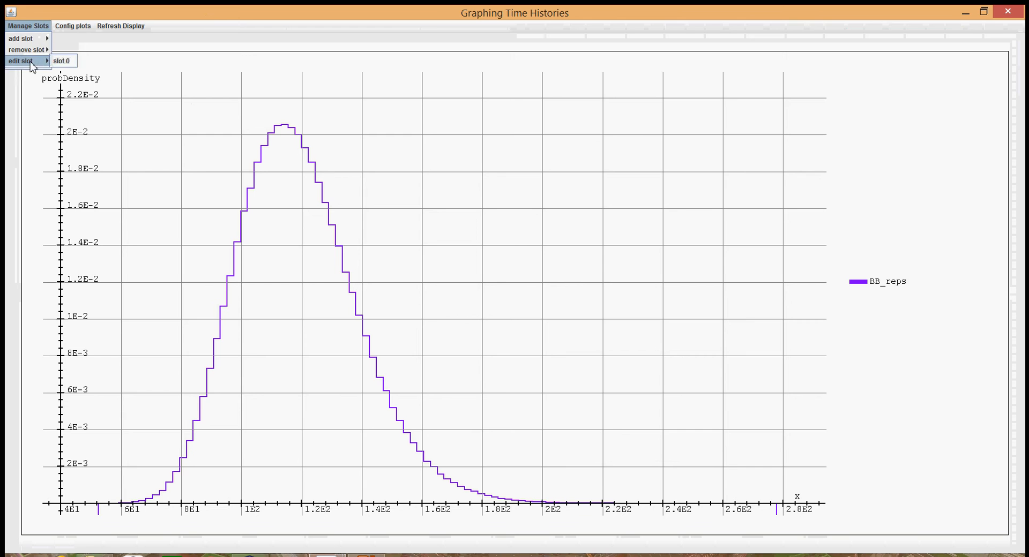
left_click(62, 62)
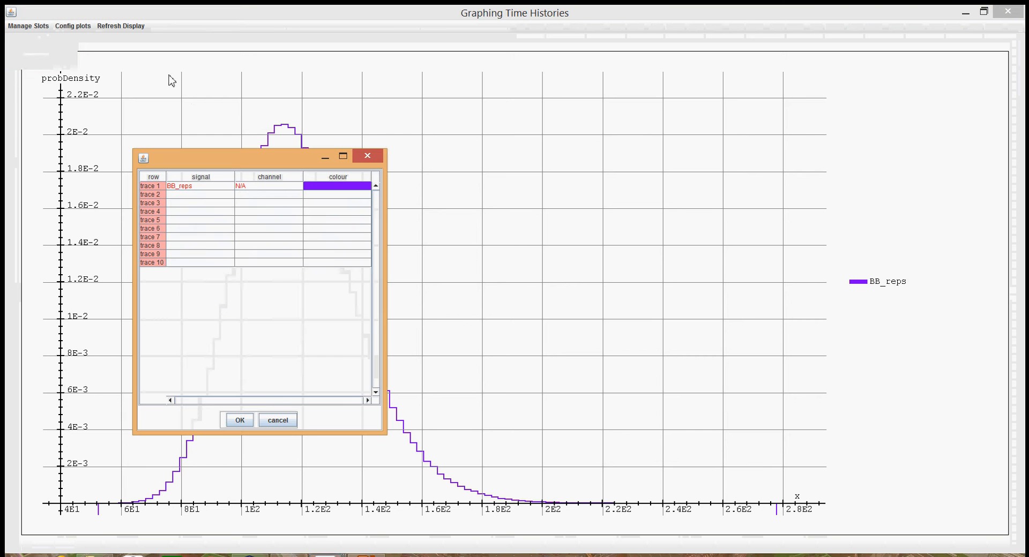
left_click(203, 196)
left_click(201, 196)
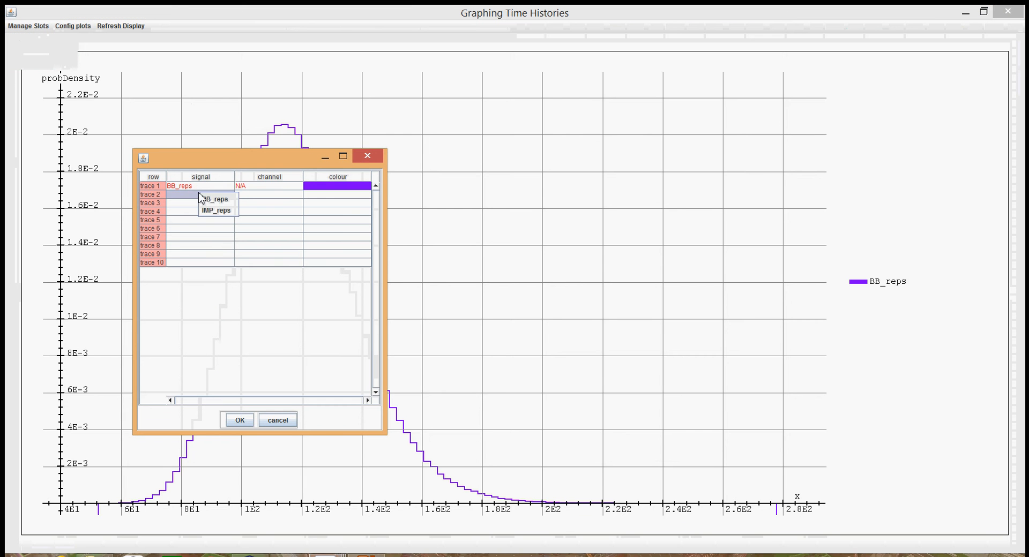
left_click(216, 211)
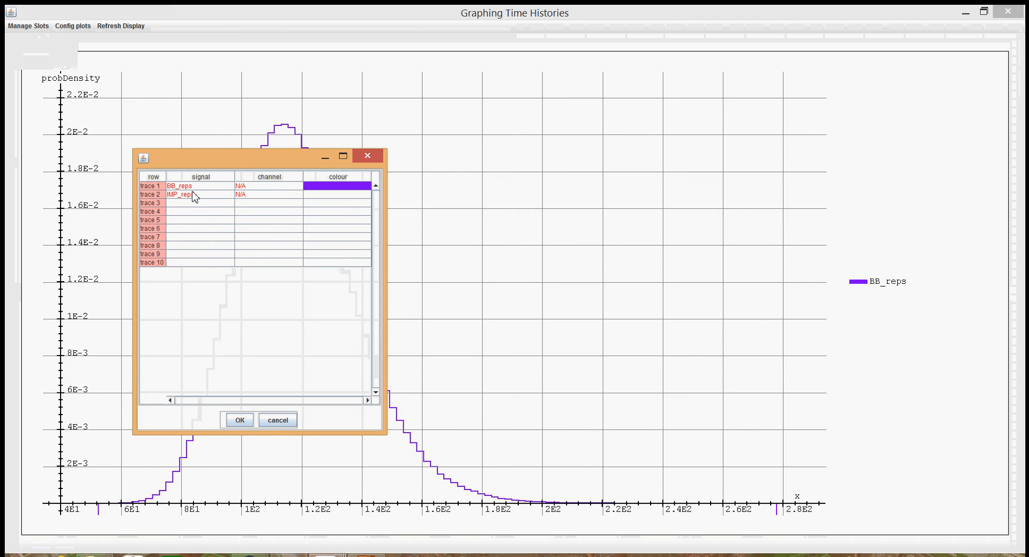
- Apply a dark green colour to the IMP_reps trace in the BB_reps plot, and close the graph window
left_click(347, 199)
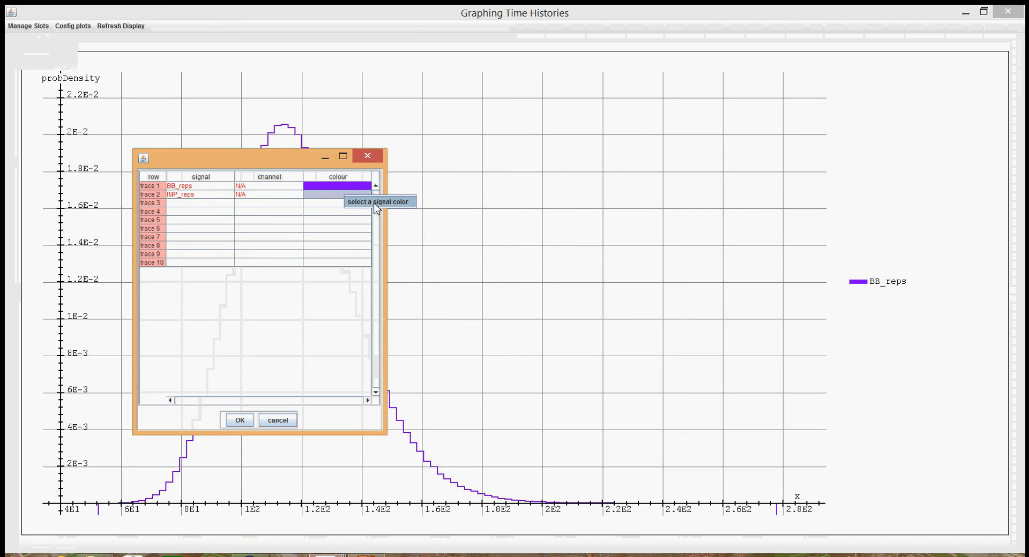
left_click(347, 199)
left_click(565, 277)
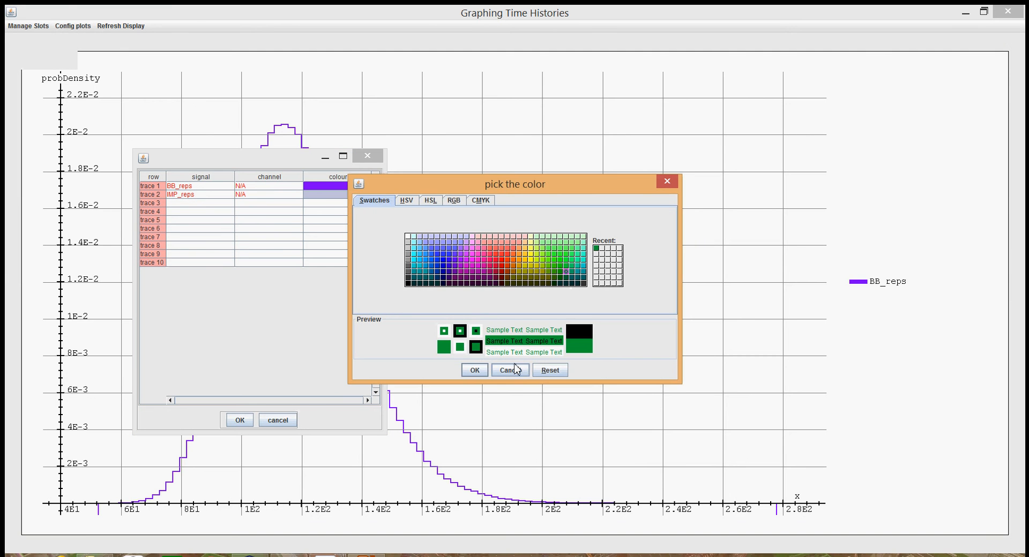
left_click(475, 370)
left_click(239, 420)
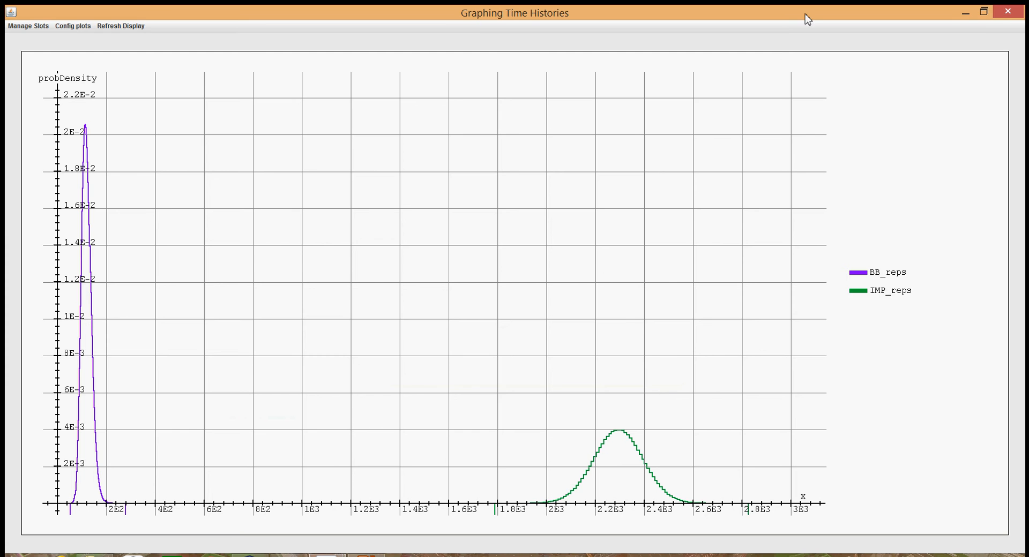
left_click(1006, 11)
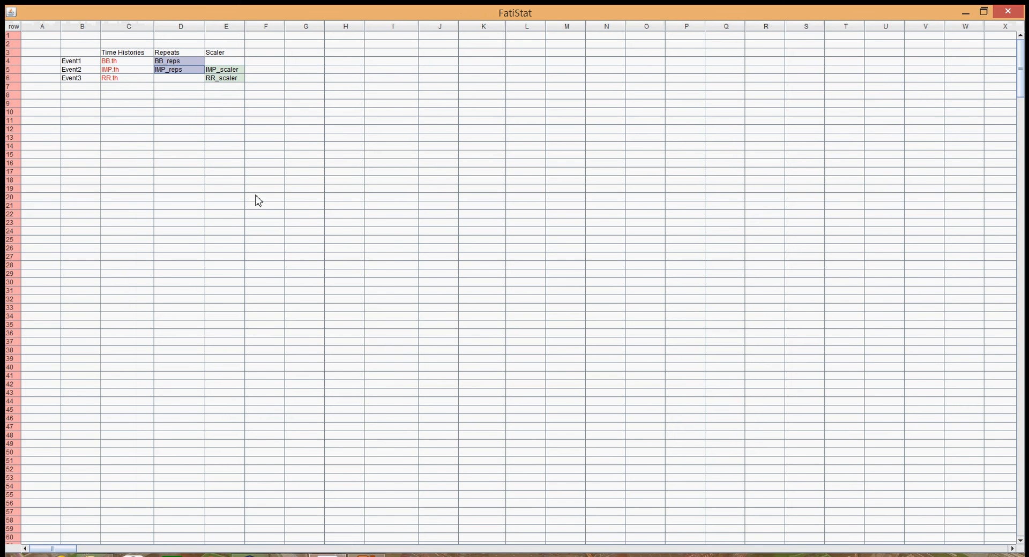
- Examine the distribution type and parameters of the BB_reps probabilistic model, leaving them unedited
left_click(209, 131)
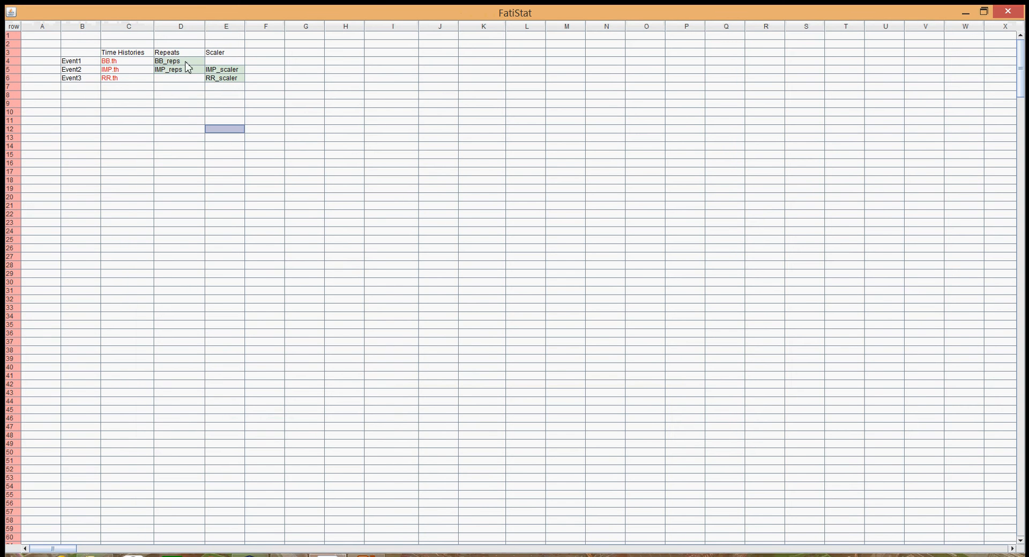
left_click(186, 63)
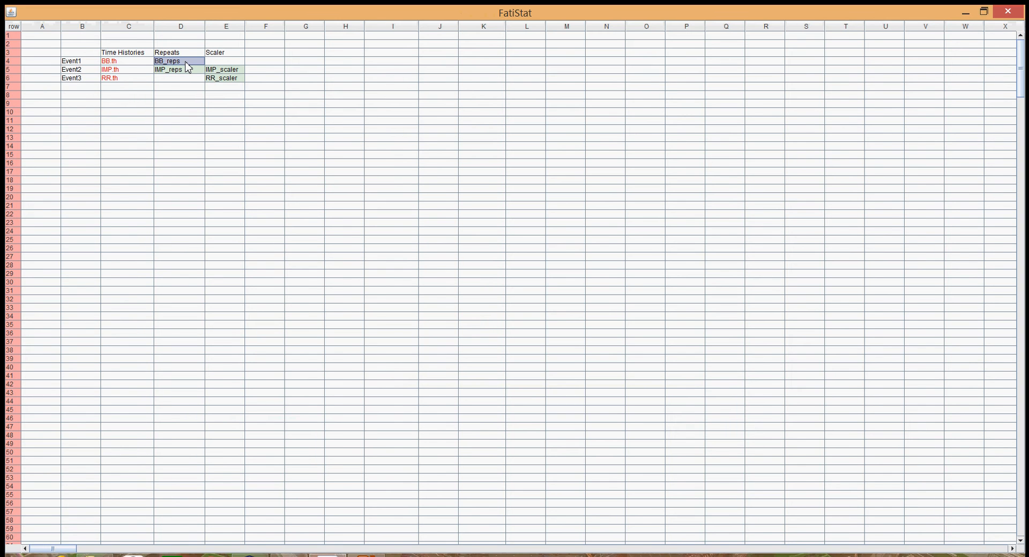
right_click(186, 63)
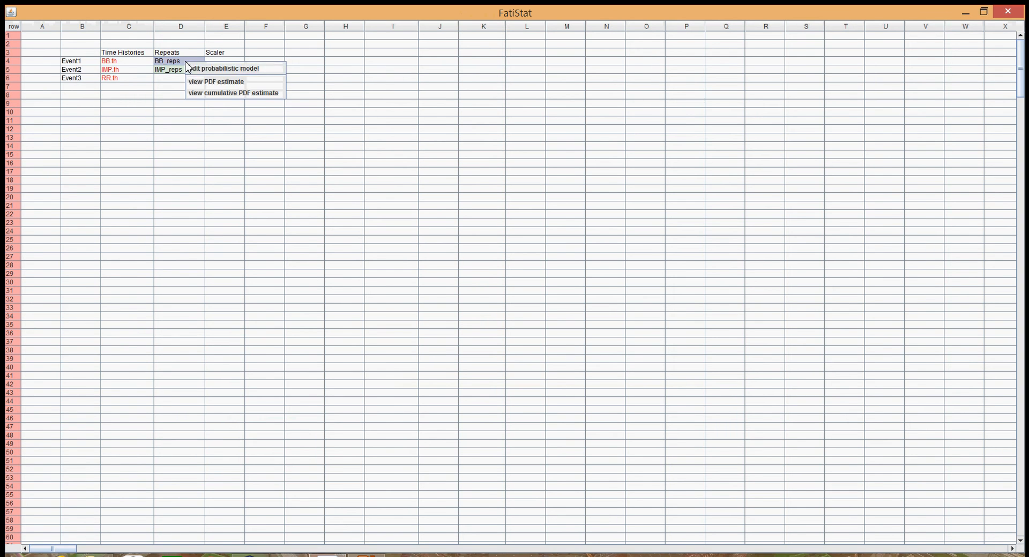
left_click(219, 70)
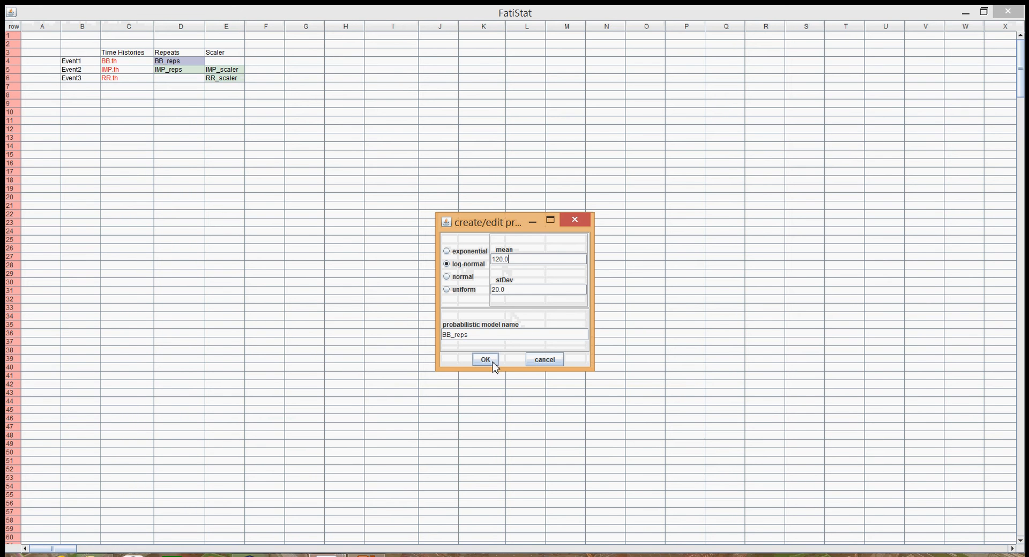
left_click(548, 362)
- Examine the distribution type and parameters of the IMP_reps probabilistic model, leaving them unedited
left_click(182, 71)
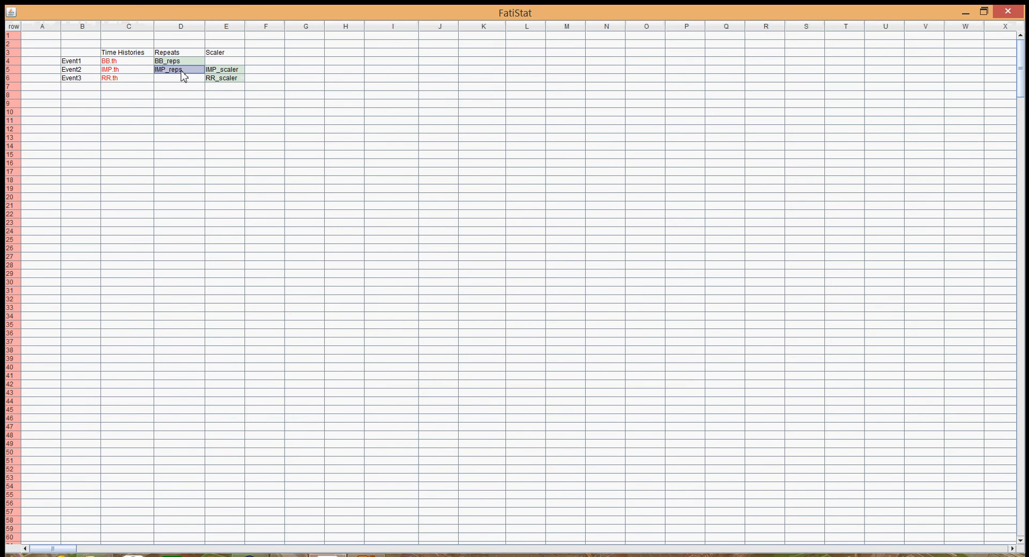
right_click(181, 71)
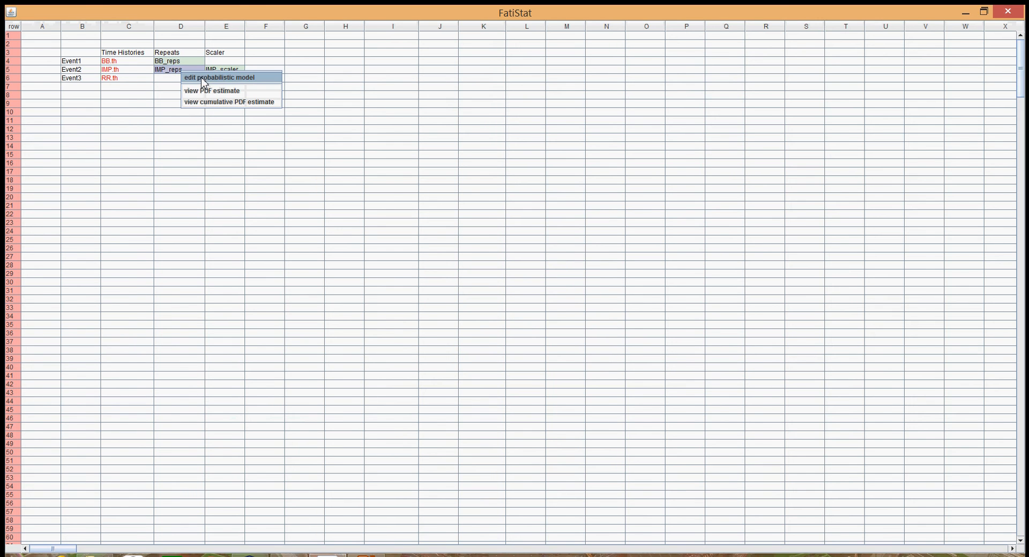
left_click(231, 79)
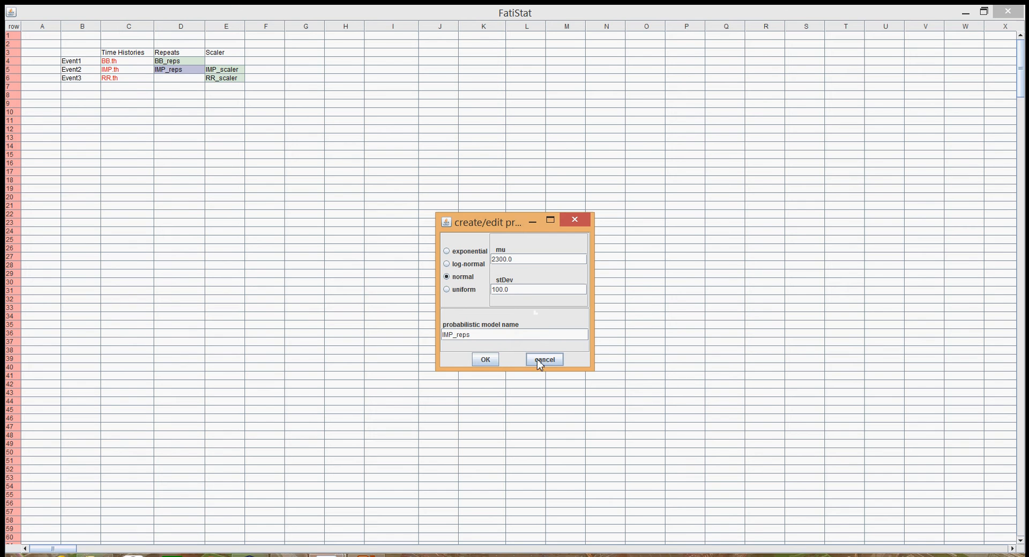
left_click(541, 362)
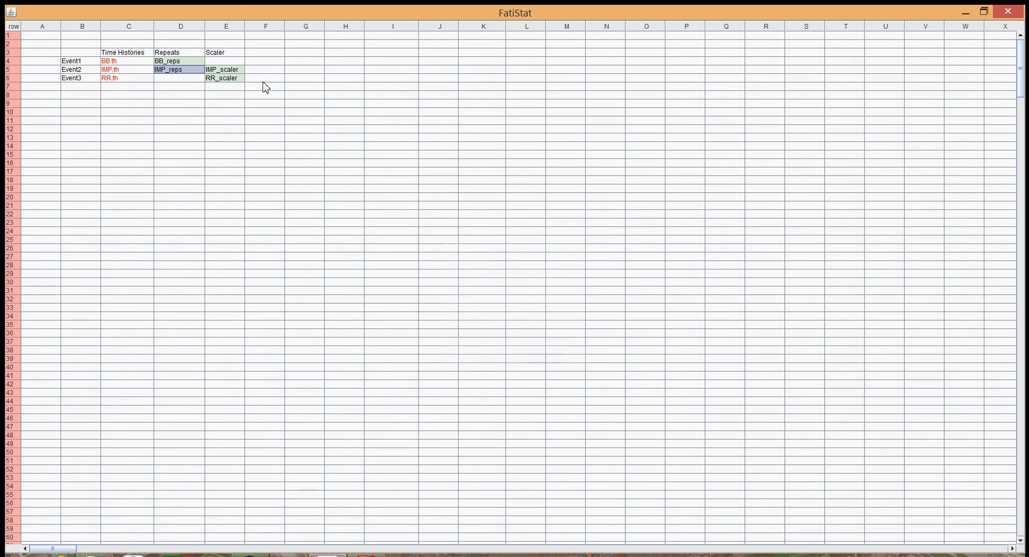
- Plot the PDF estimates of the IMP_scaler and RR_scaler variables and maximize the graph window
left_click(291, 121)
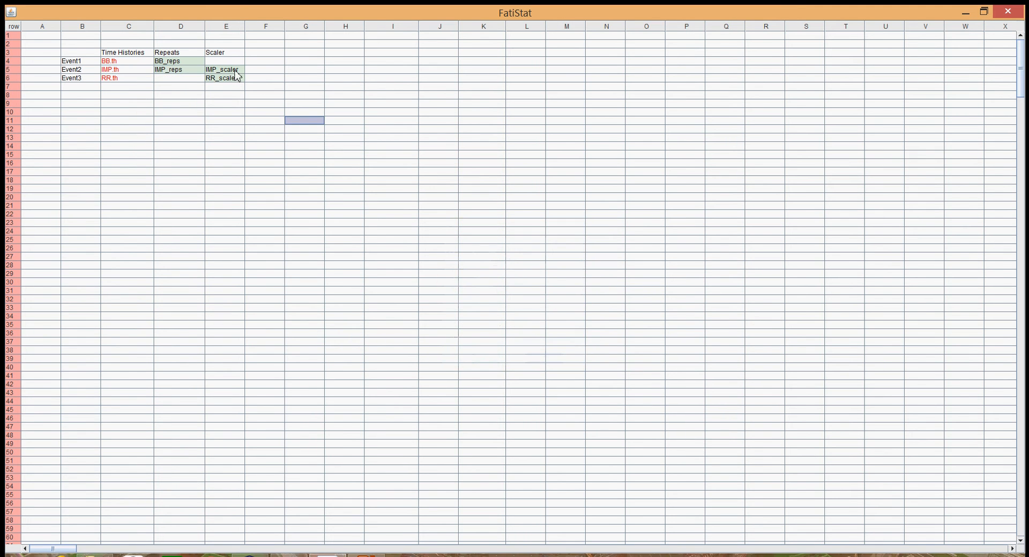
left_click(235, 71)
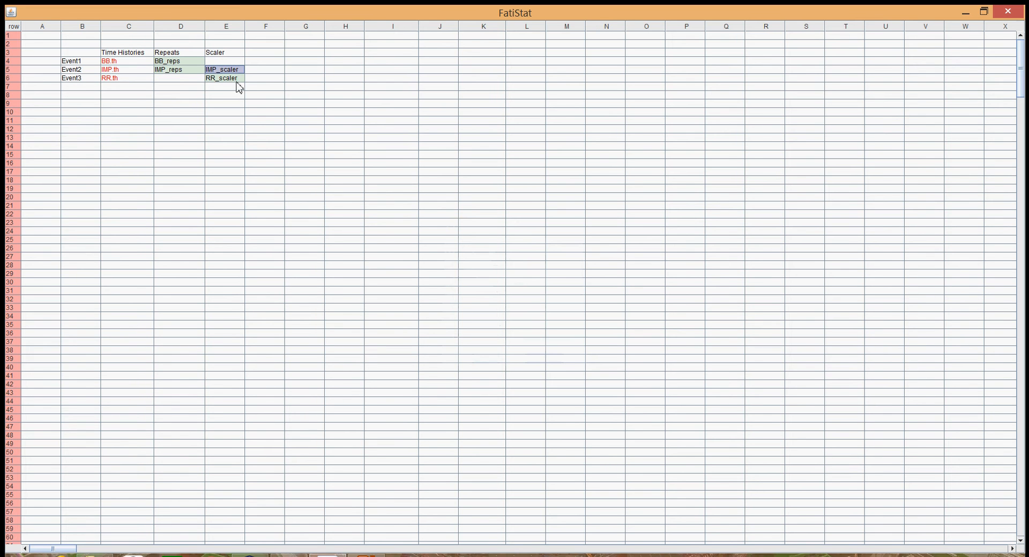
left_click(238, 81, "shift")
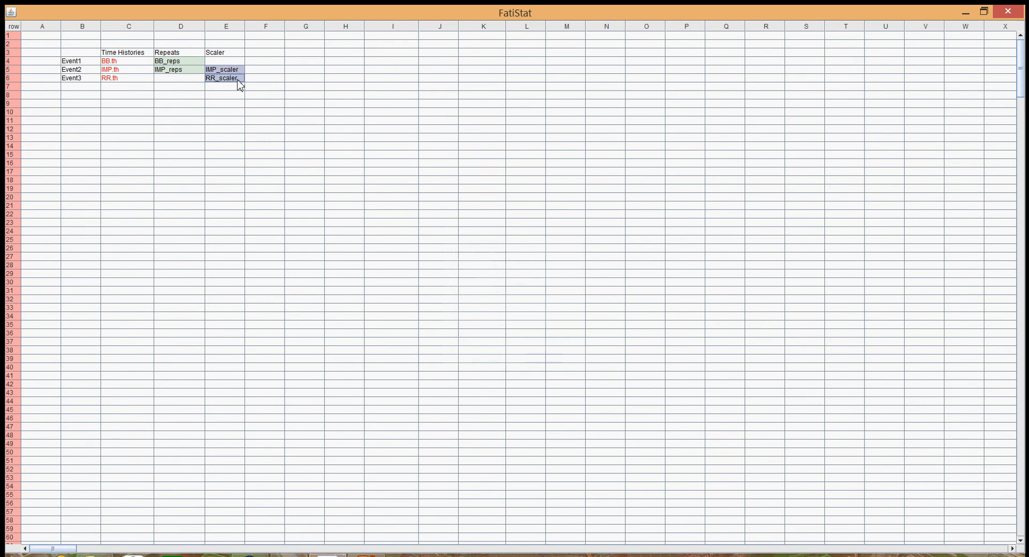
right_click(238, 80)
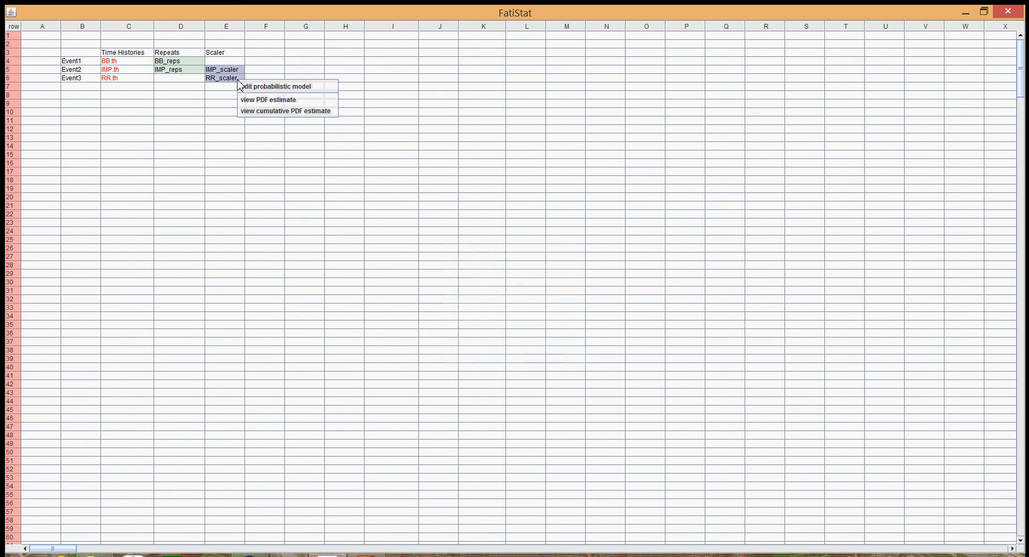
left_click(271, 100)
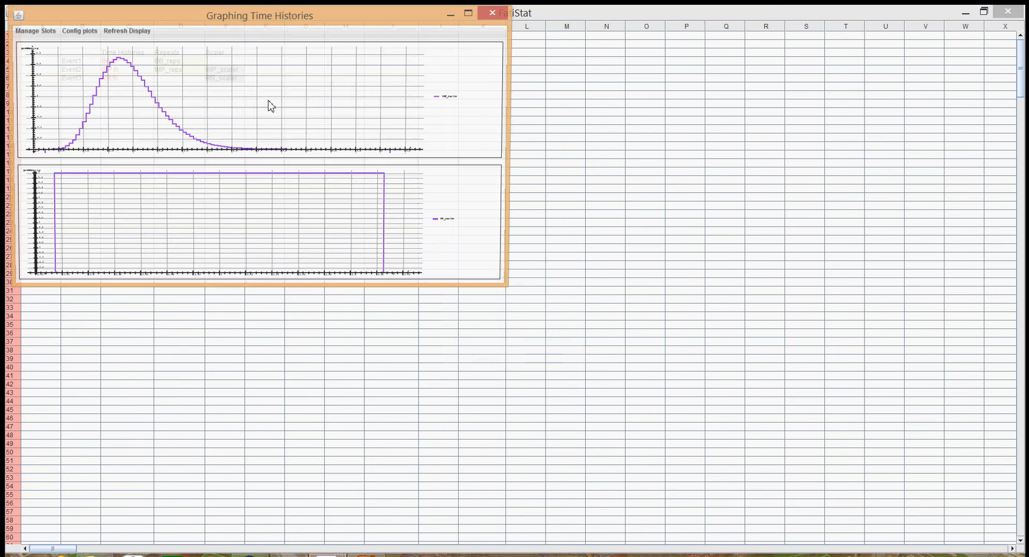
left_click(471, 13)
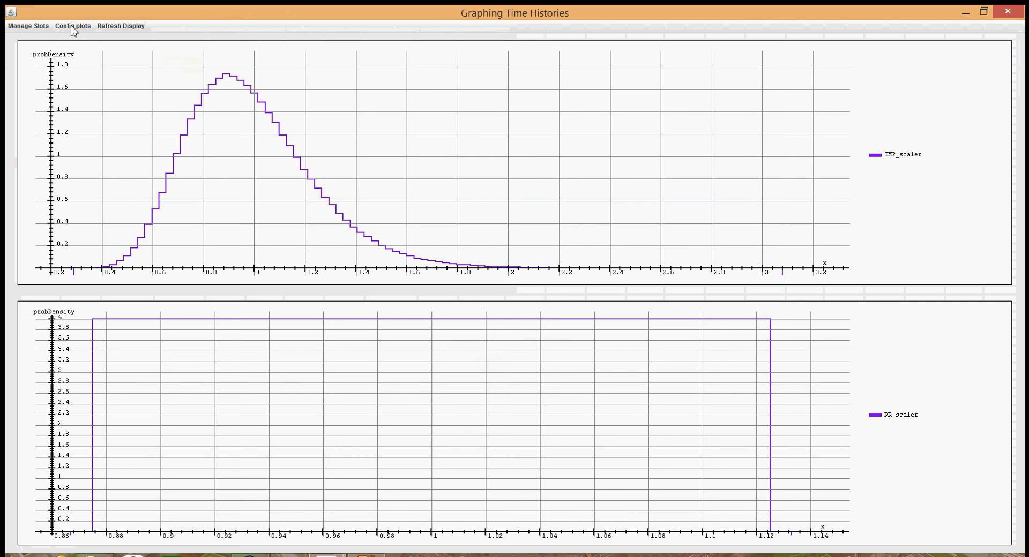
- Remove the RR_scaler plot in slot 1 and add RR_scaler as trace 2 of the IMP_scaler plot in slot 0
left_click(37, 26)
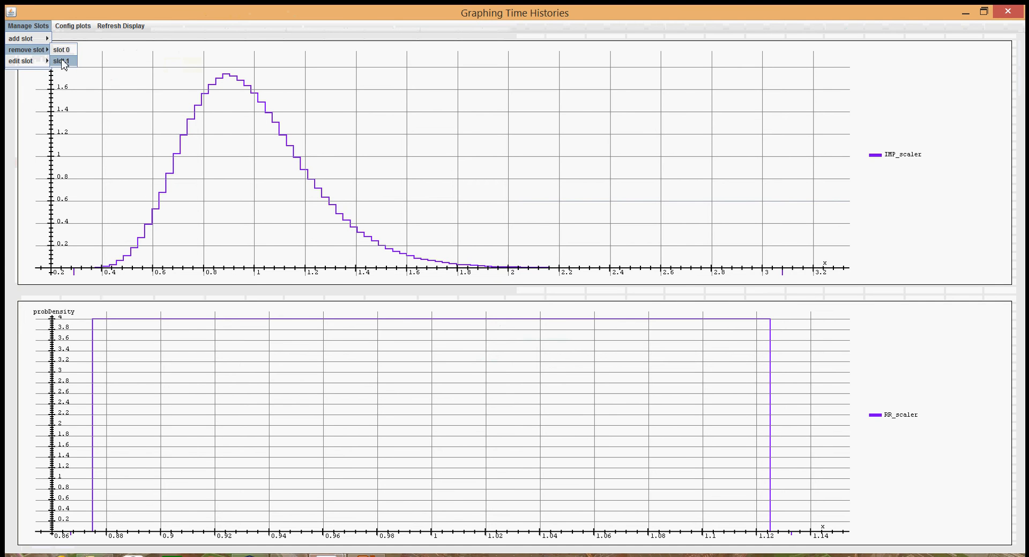
left_click(61, 61)
left_click(28, 26)
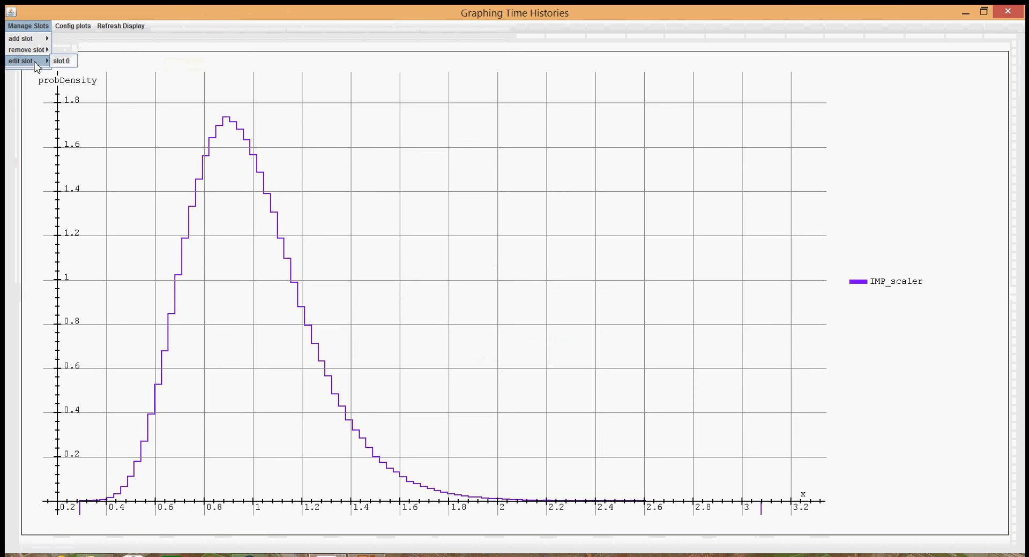
left_click(61, 61)
left_click(221, 194)
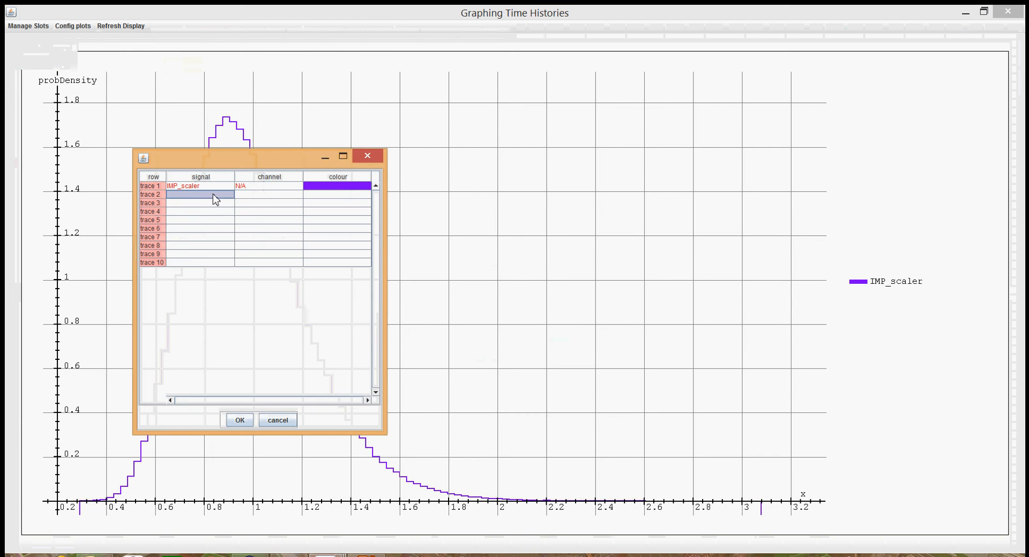
left_click(215, 195)
left_click(230, 212)
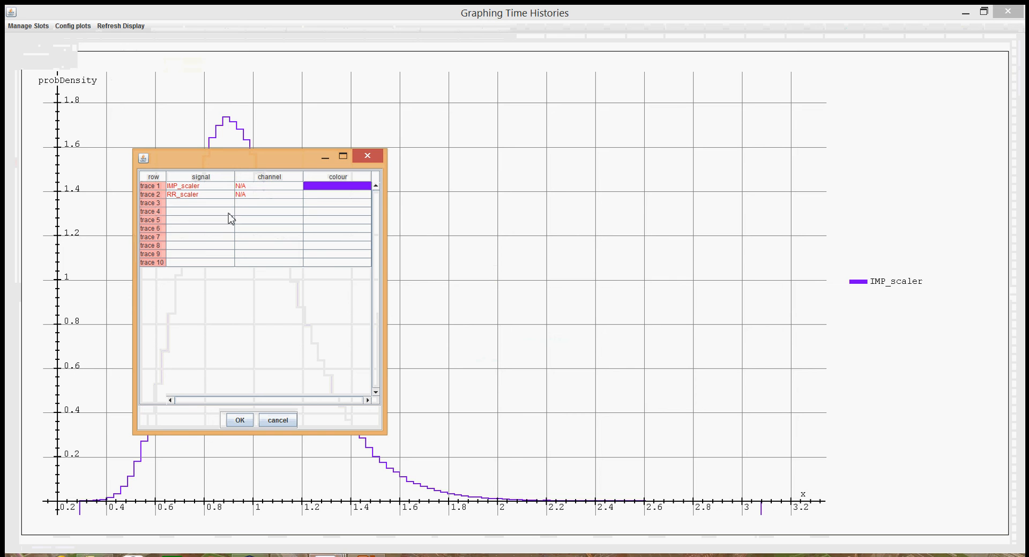
- Apply a dark olive colour to the RR_scaler trace in the IMP_scaler plot, and close the graph window
left_click(319, 196)
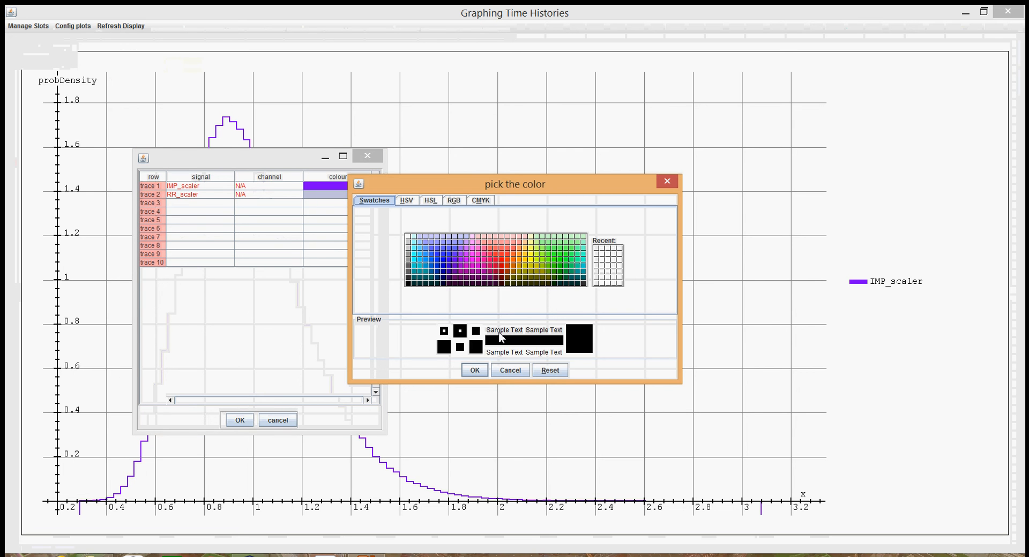
left_click(535, 280)
left_click(475, 371)
left_click(240, 420)
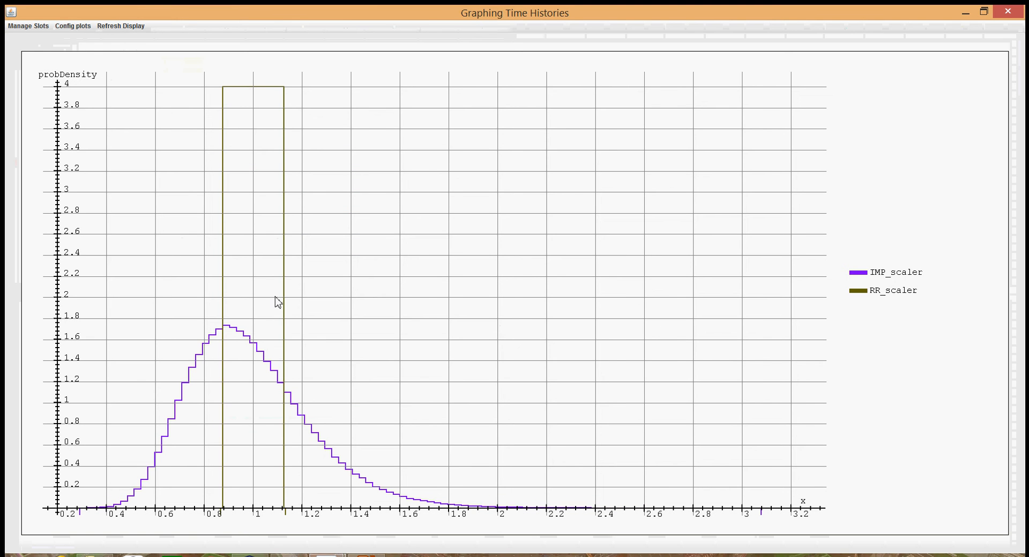
left_click(1007, 12)
left_click(339, 229)
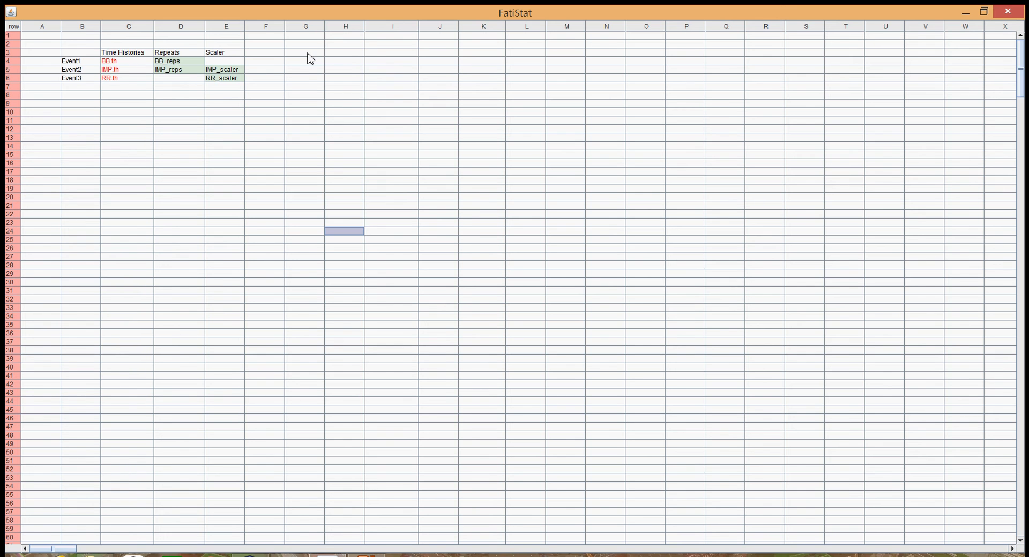
double_click(309, 52)
type("wenjlkfnmj")
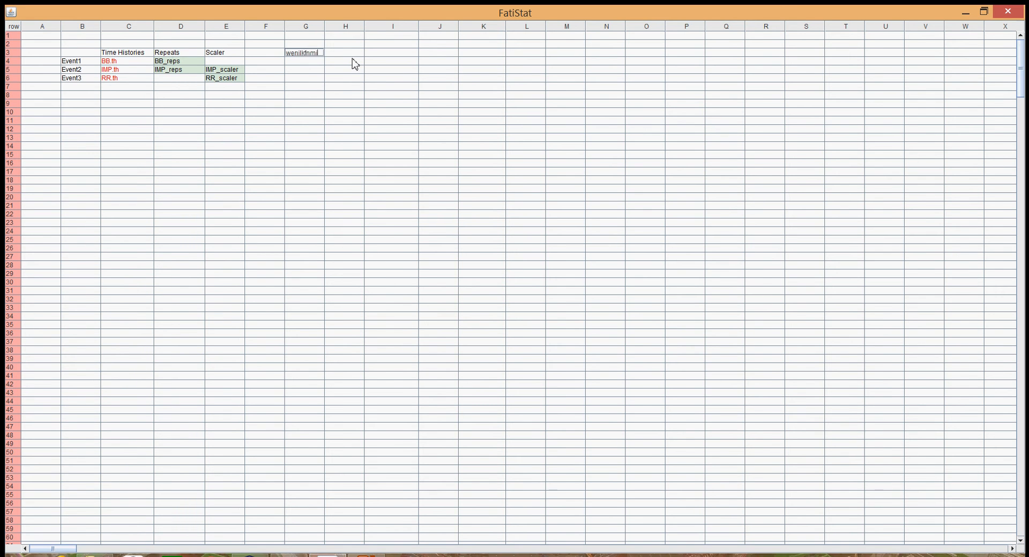
key("Return")
left_click(333, 86)
left_click(311, 53)
key("Delete")
- Enter the label "schedule" in cell C8, below the time histories
double_click(117, 96)
type("schedule")
key("Return")
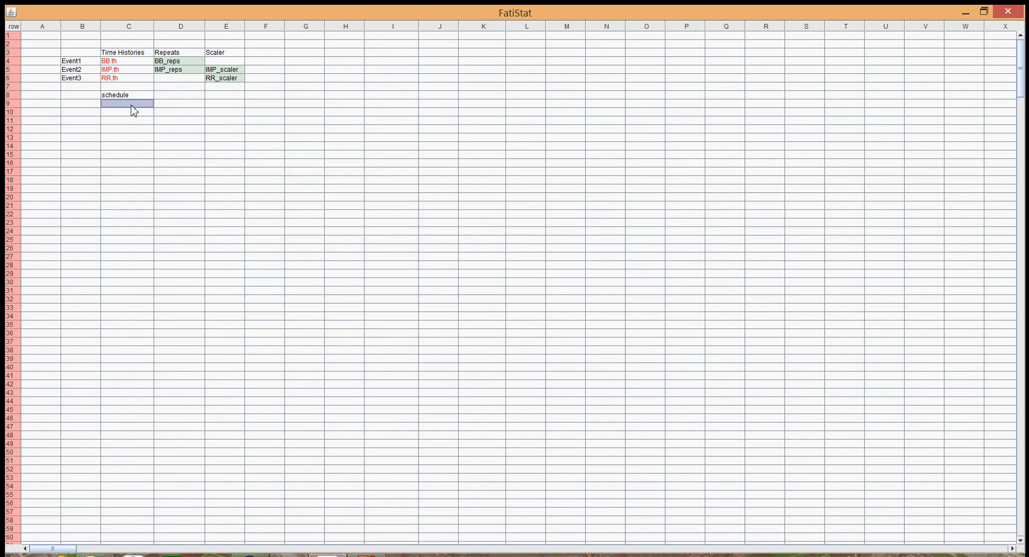
- Start creating a durability schedule in cell C9 and name it schedule-1
right_click(134, 110)
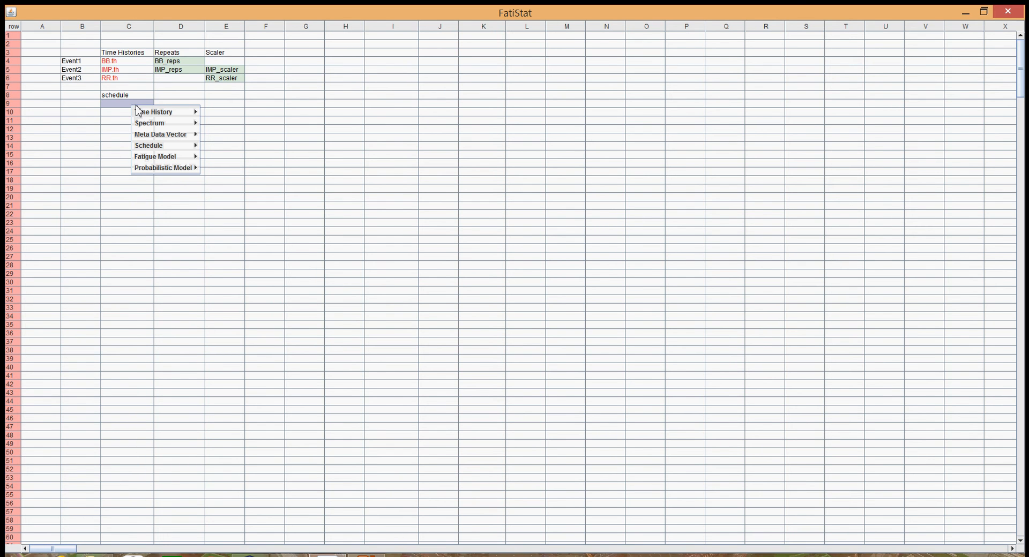
mouse_move(164, 150)
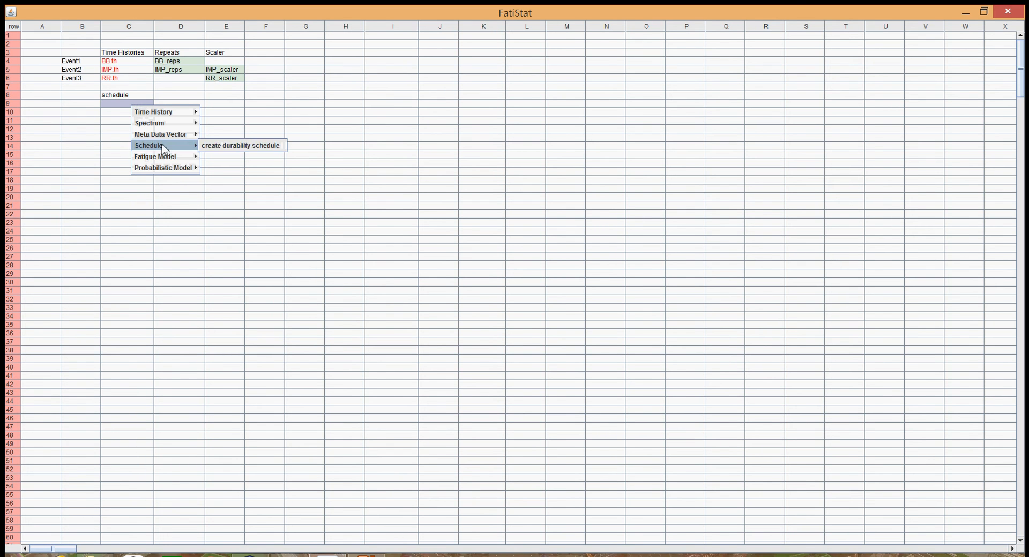
left_click(223, 151)
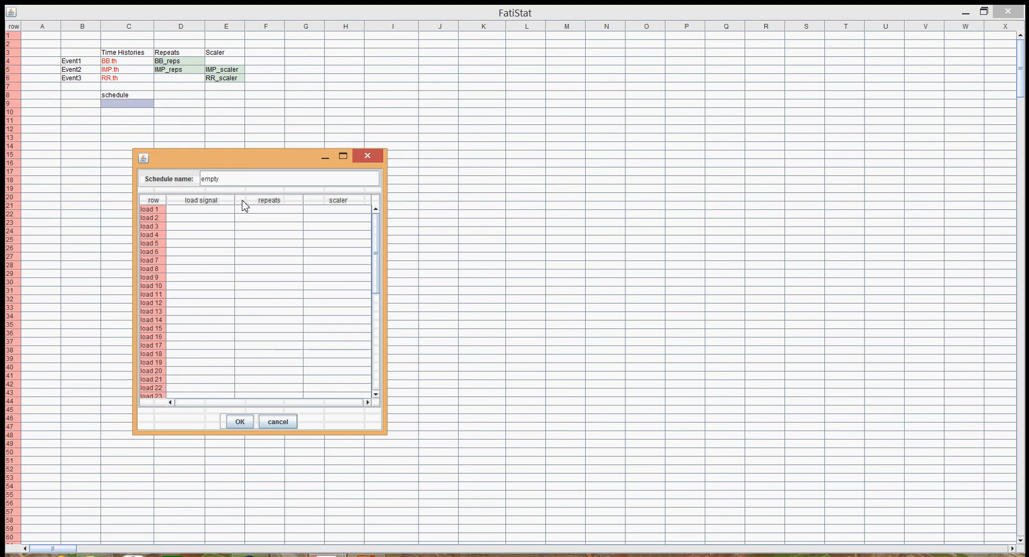
left_click_drag(241, 180, 196, 179)
type("schedule-1")
- Assign the time histories BB.th, IMP.th and RR.th as the load signals of loads 1, 2 and 3 in schedule-1
left_click(202, 212)
right_click(200, 209)
mouse_move(226, 219)
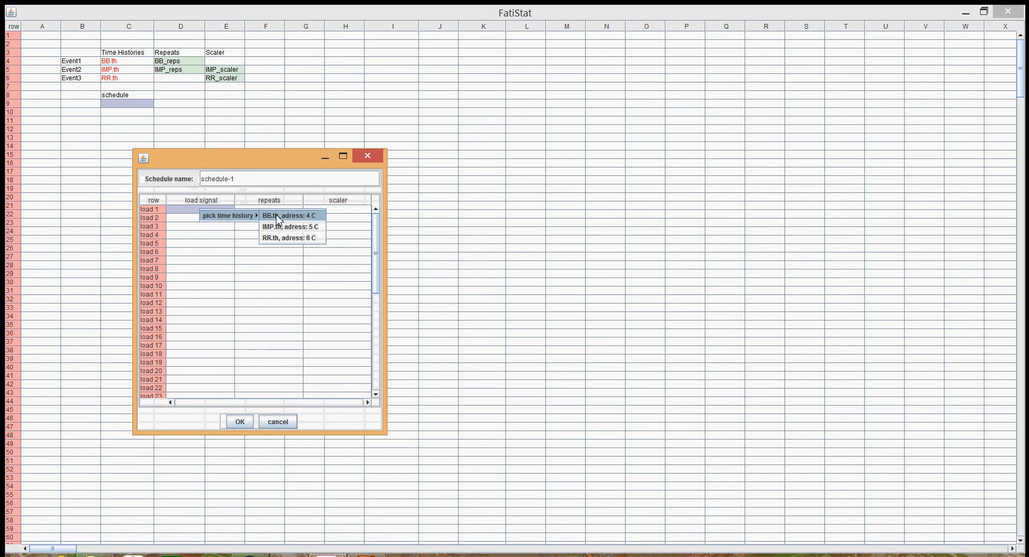
left_click(279, 220)
right_click(216, 219)
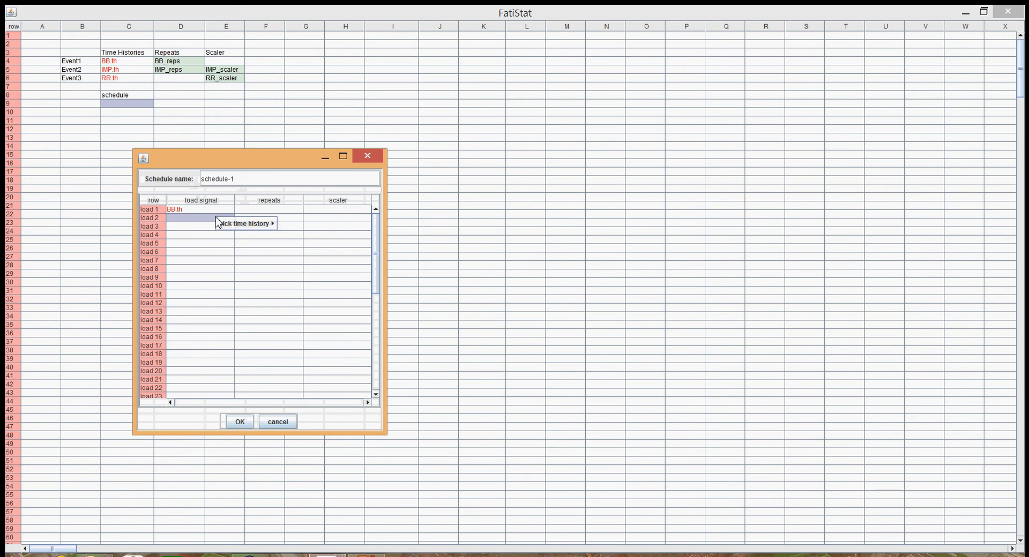
mouse_move(242, 225)
left_click(303, 235)
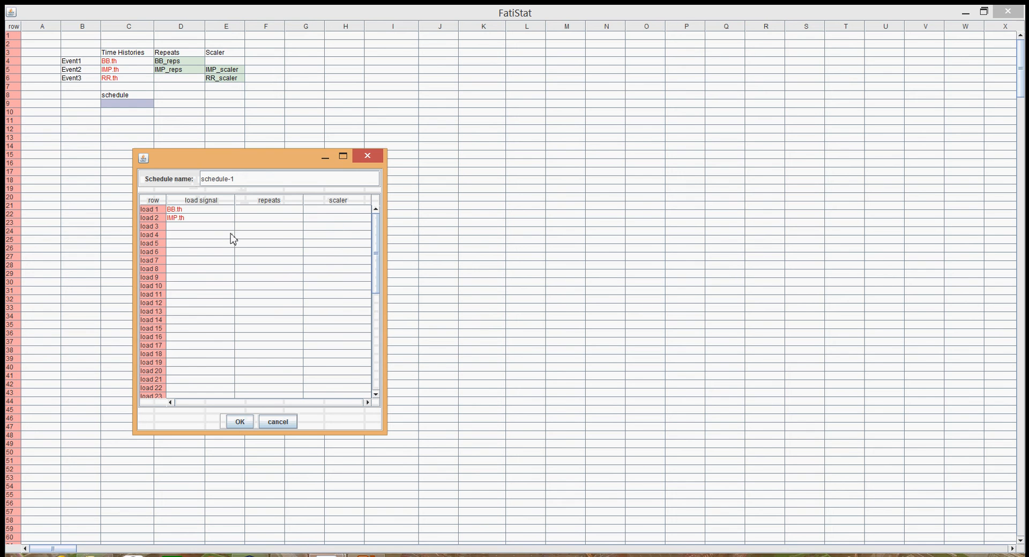
left_click(220, 226)
right_click(220, 227)
mouse_move(244, 239)
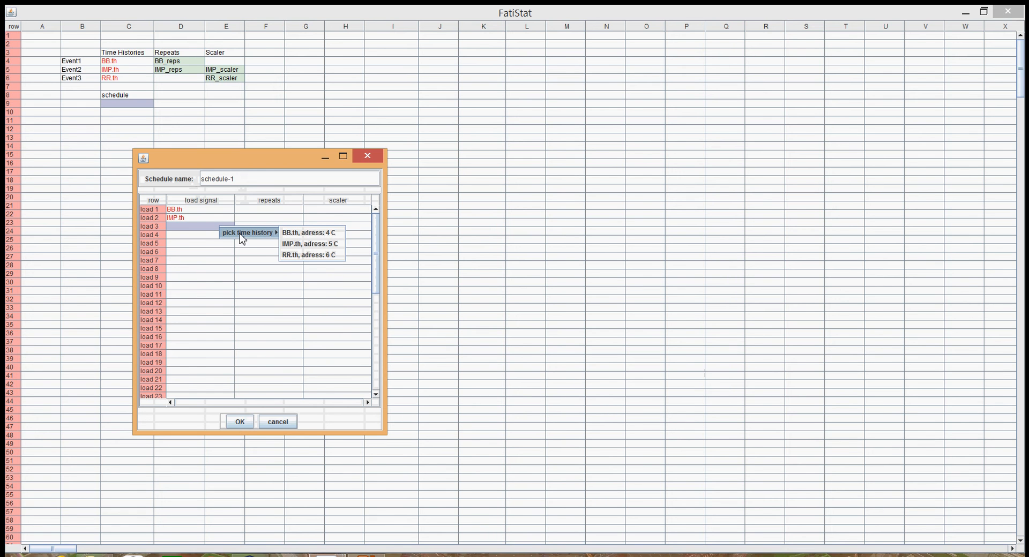
left_click(294, 256)
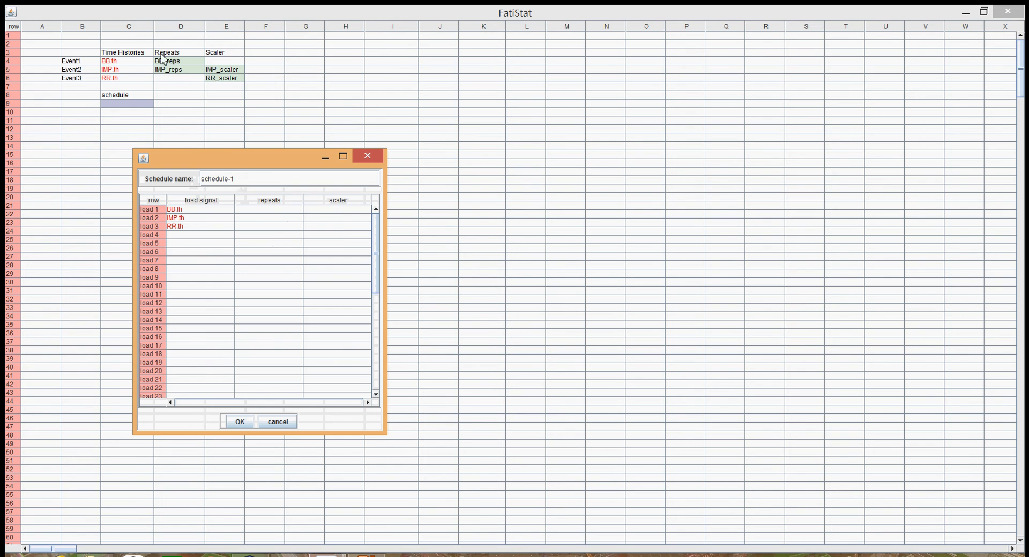
- Assign the probabilistic models BB_reps and IMP_reps as the repeats of loads 1 and 2 in schedule-1
left_click(273, 209)
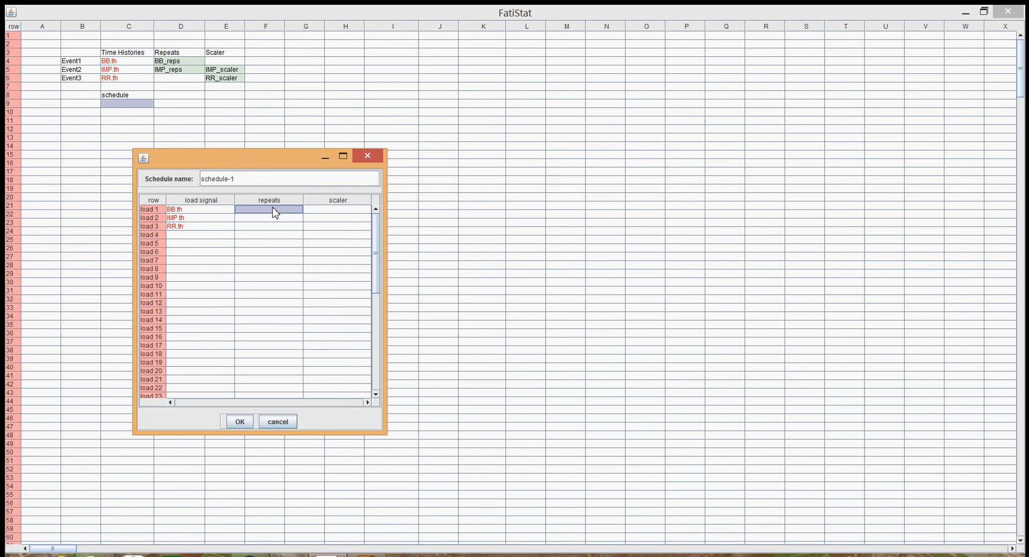
right_click(273, 208)
mouse_move(289, 217)
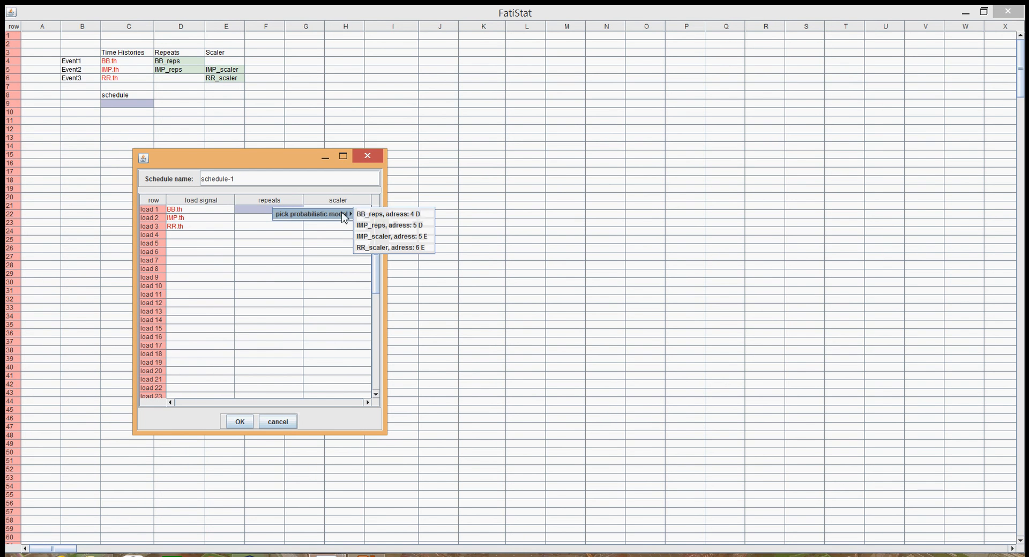
left_click(377, 216)
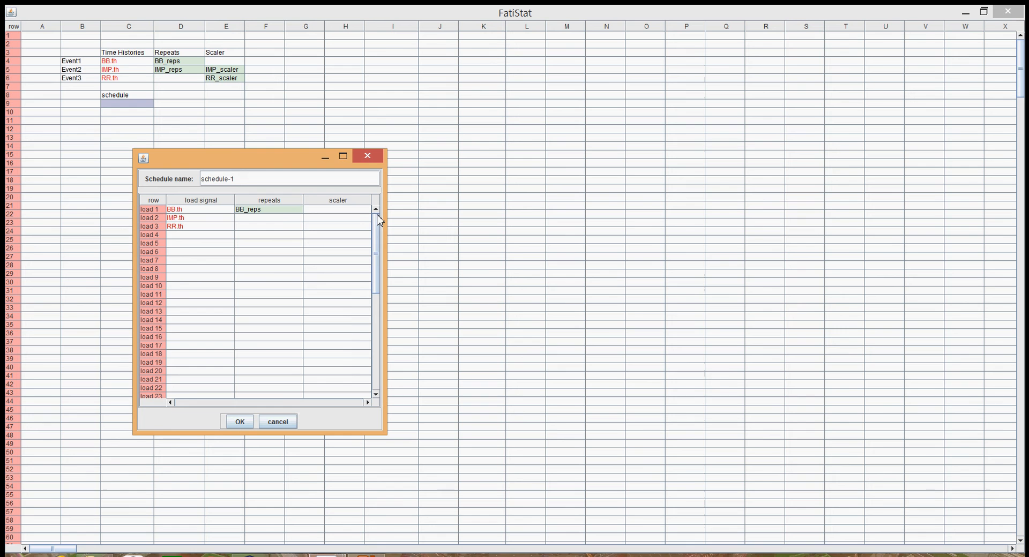
left_click(282, 219)
right_click(283, 220)
mouse_move(308, 223)
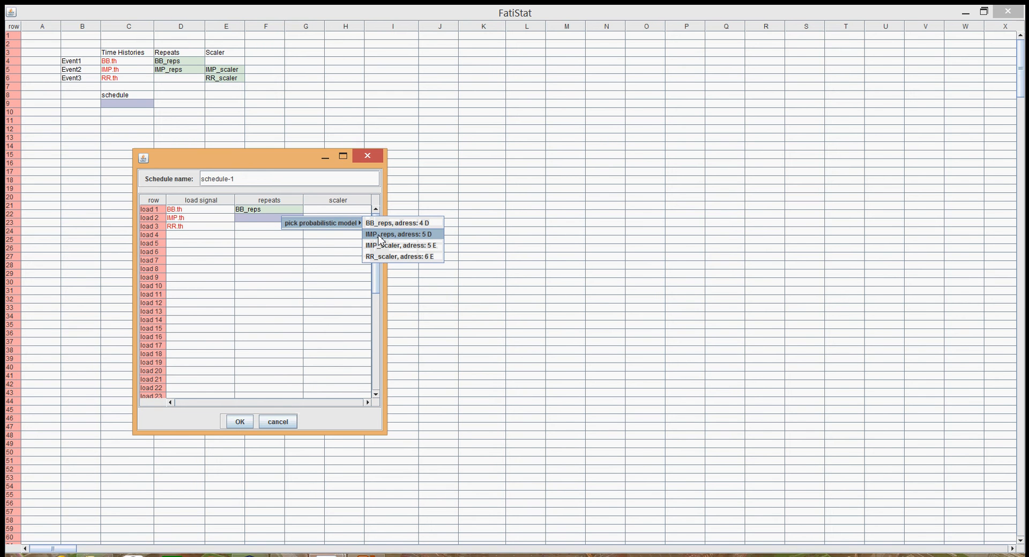
left_click(380, 236)
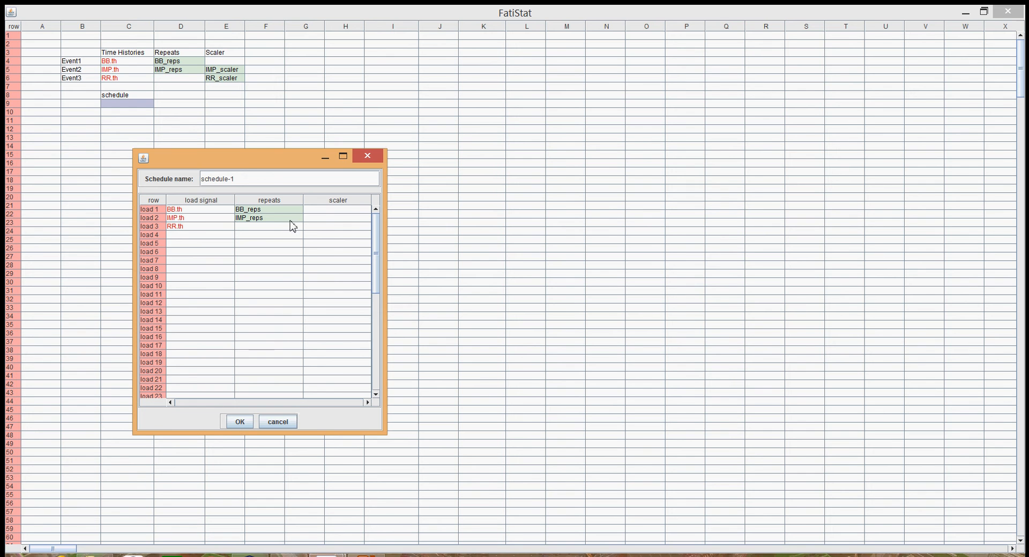
- Set the repeats of load 3 (RR.th) to 300
left_click(272, 227)
double_click(272, 226)
type("300")
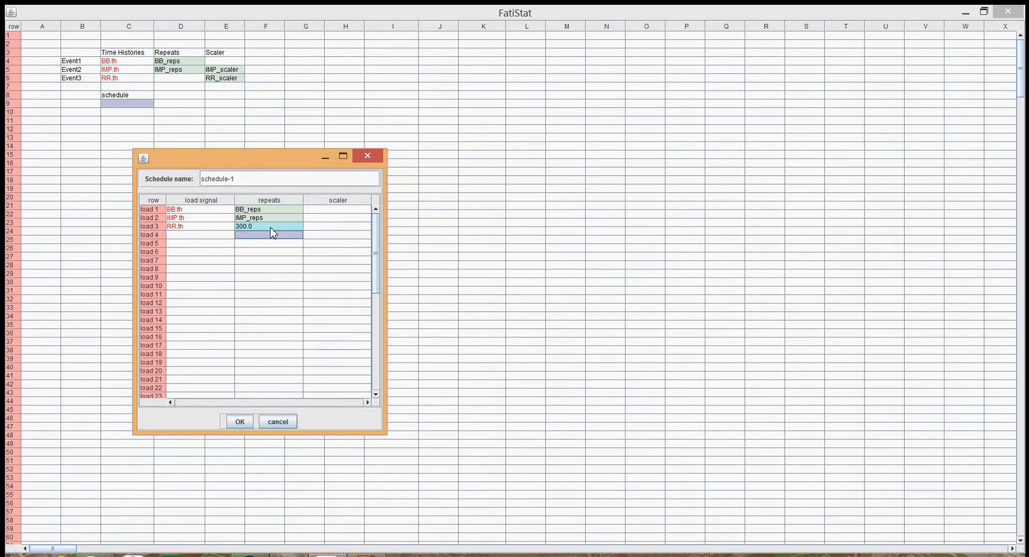
- Set the scaler of load 1 (BB.th) to 1.0
double_click(337, 210)
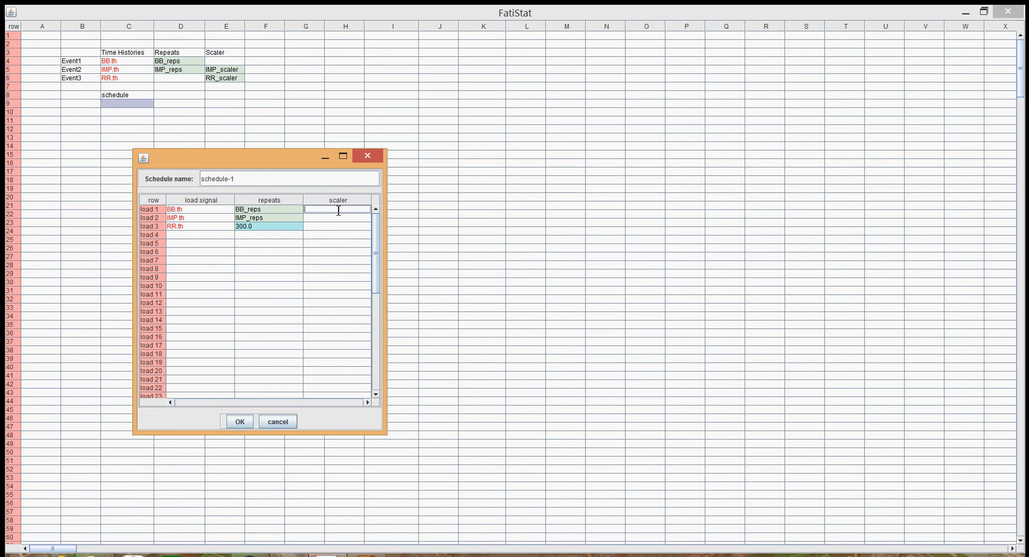
type("1.0")
key("Return")
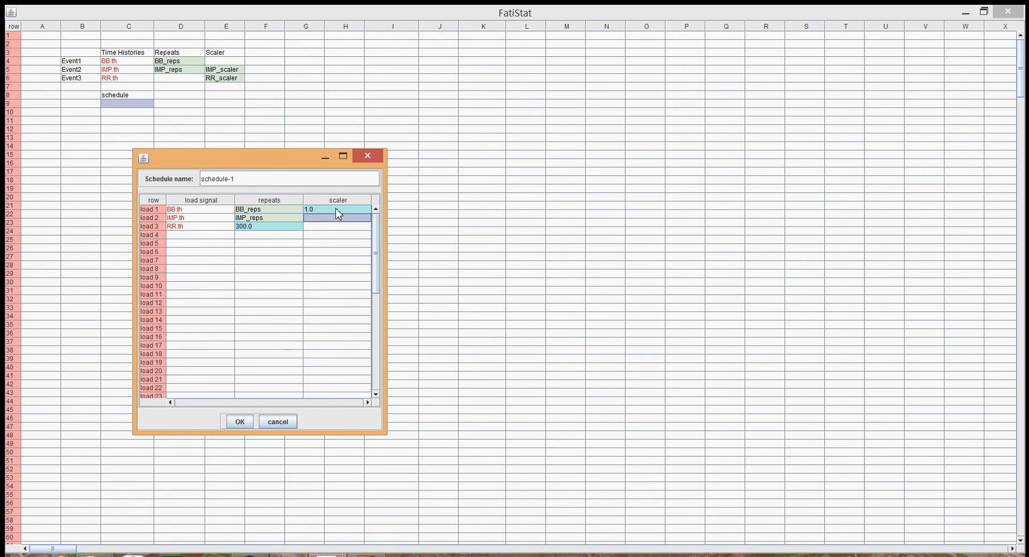
- Assign IMP_scaler and RR_scaler as the scalers of loads 2 and 3, and accept schedule-1
right_click(335, 218)
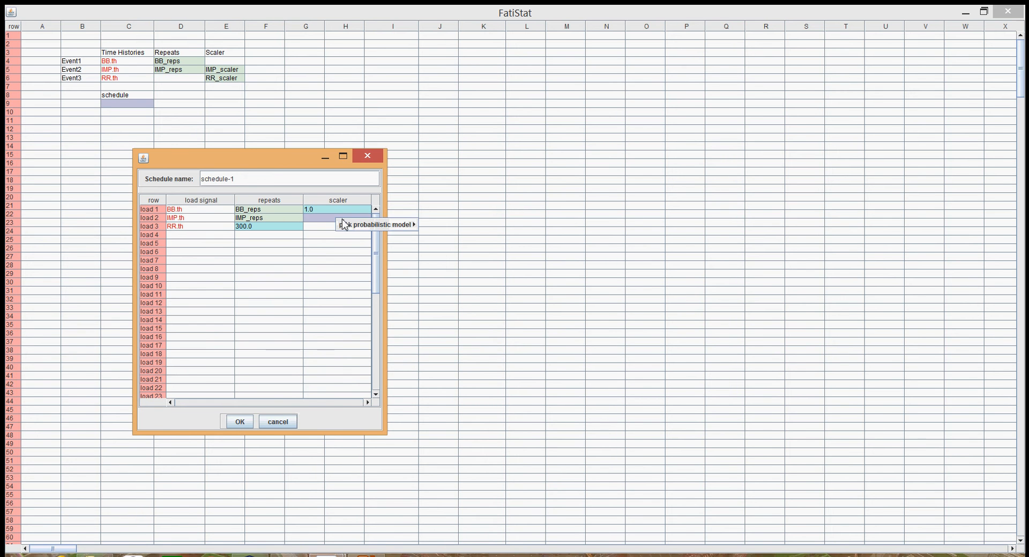
mouse_move(375, 225)
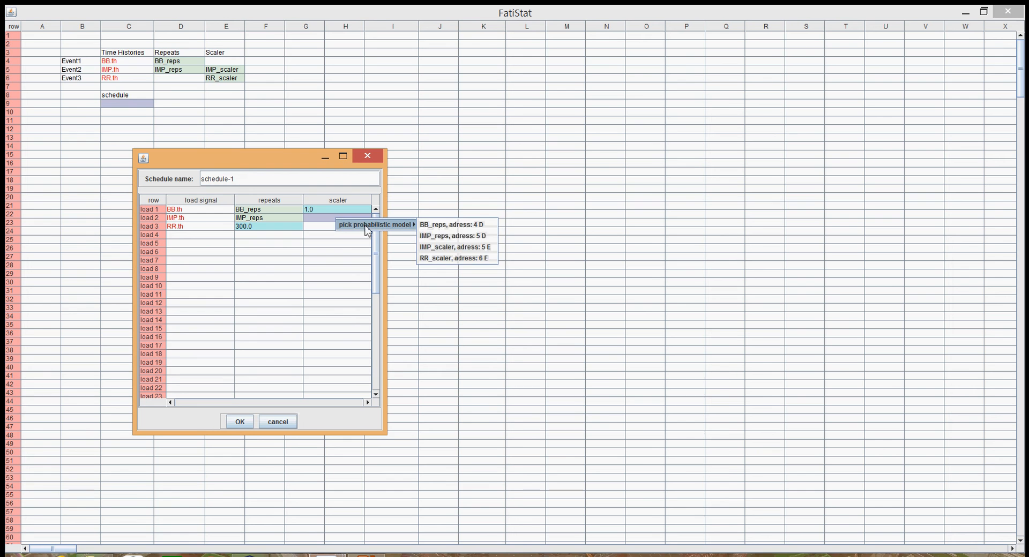
left_click(432, 250)
right_click(336, 228)
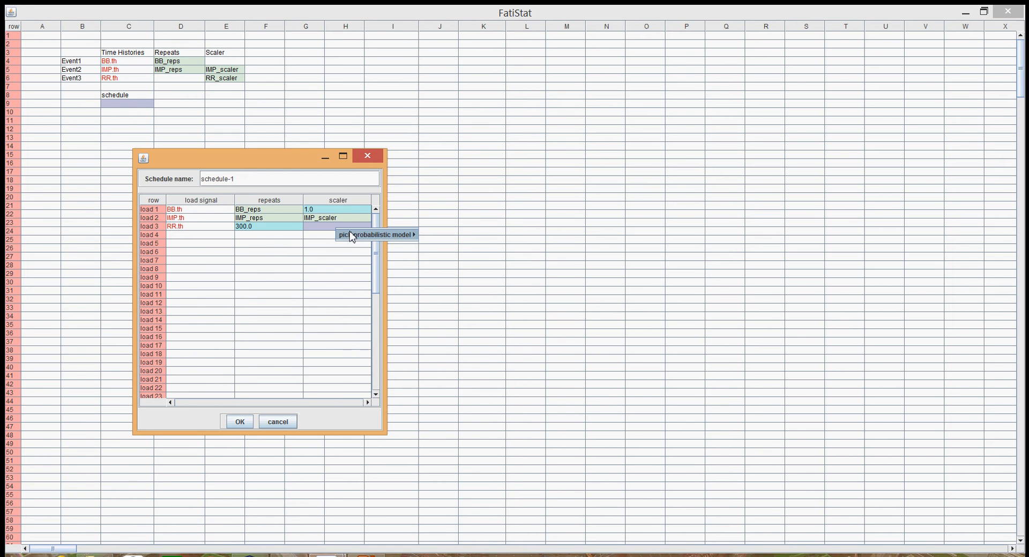
mouse_move(400, 235)
left_click(438, 269)
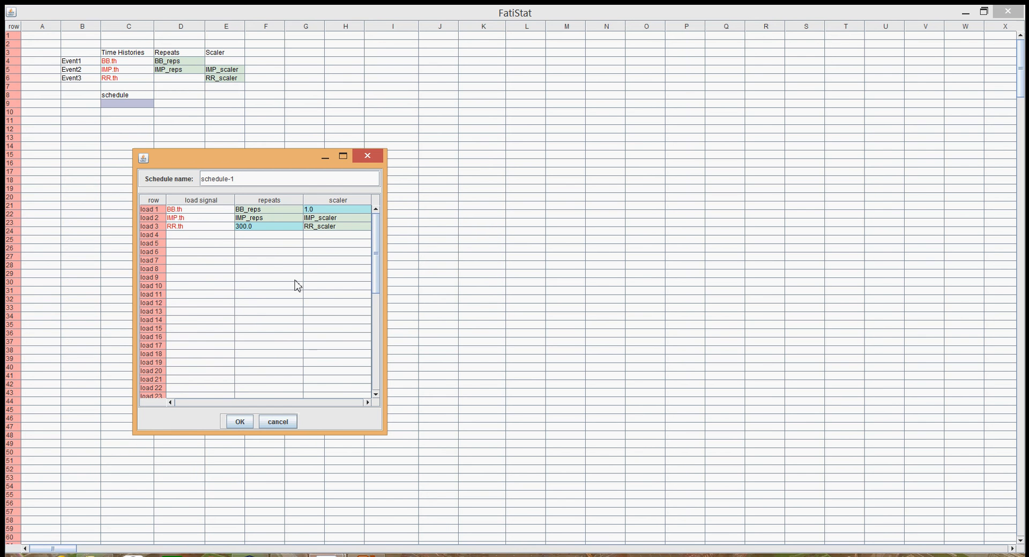
left_click(247, 422)
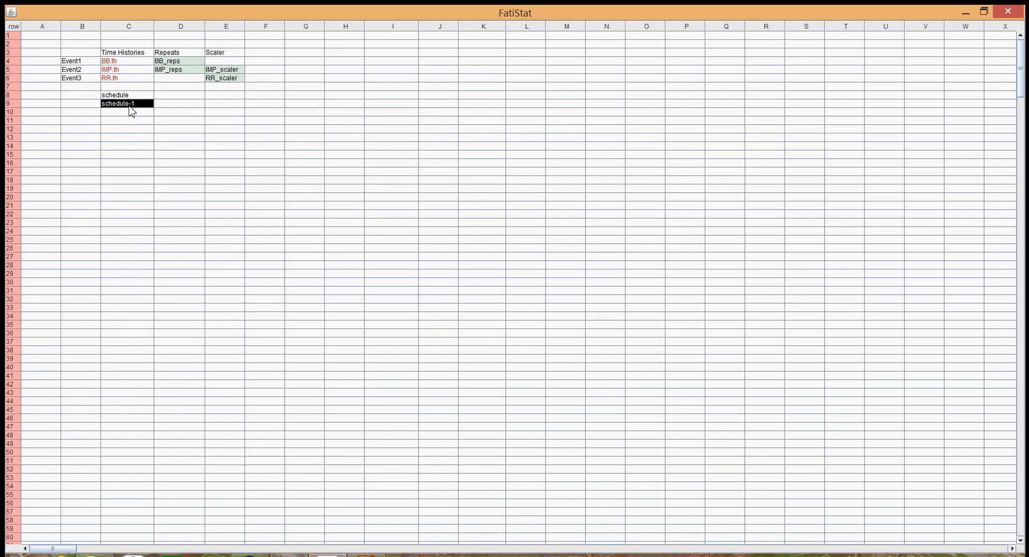
- Graph schedule-1 from cell C9 and maximize the graph window
left_click(135, 123)
left_click(140, 104)
right_click(141, 105)
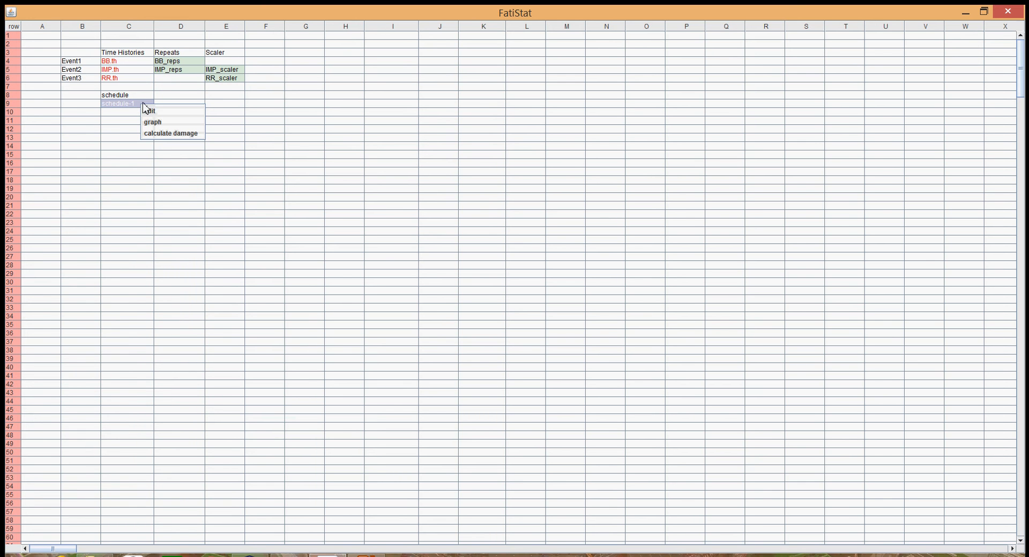
left_click(164, 128)
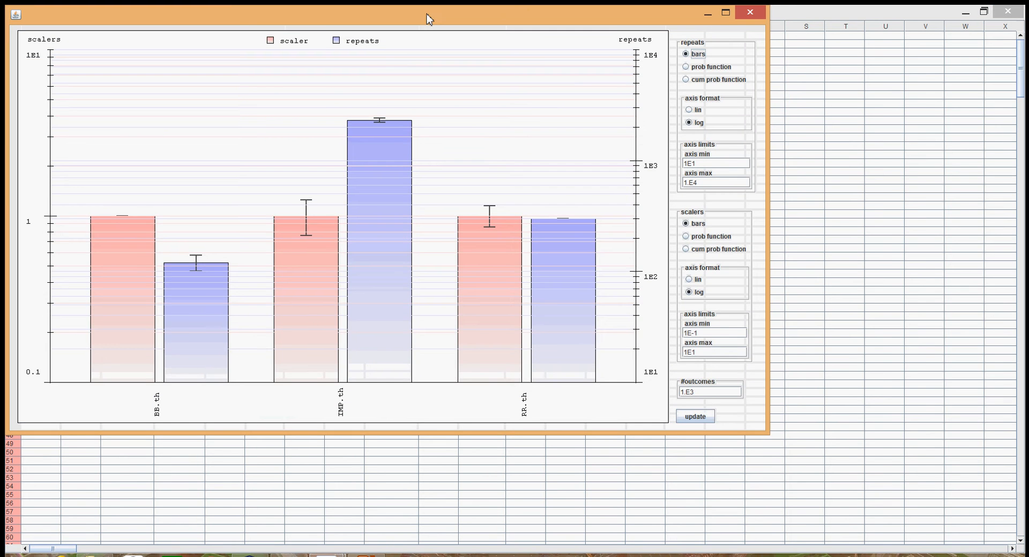
left_click_drag(427, 17, 452, 30)
left_click(751, 23)
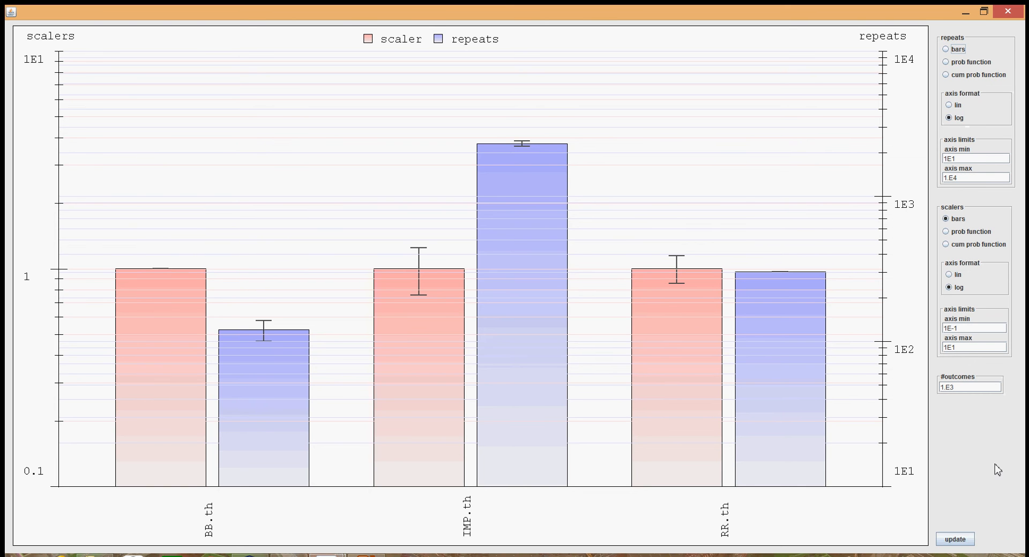
- Hide the repeats bars in the schedule graph, and overlay the probability and cumulative probability functions on the scaler bars
left_click(968, 542)
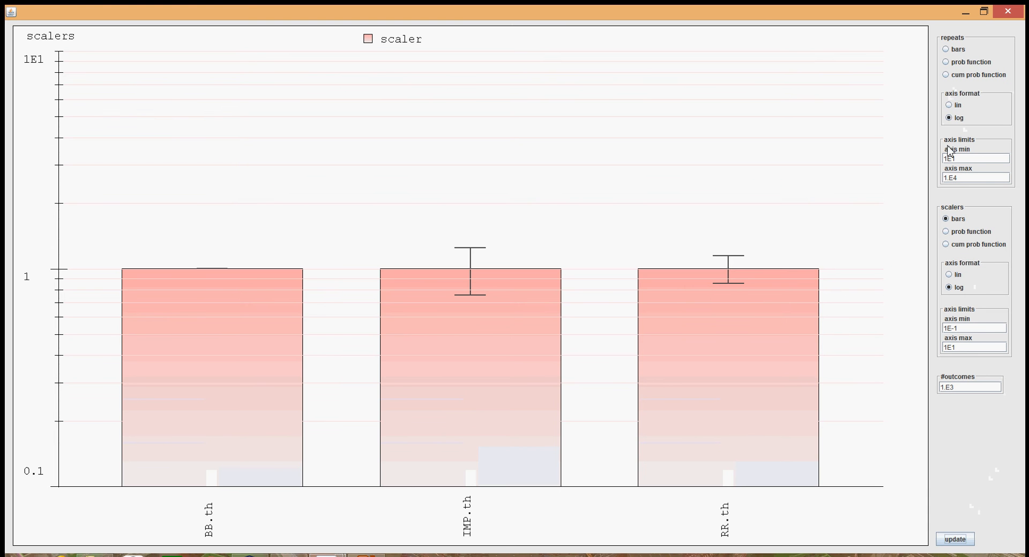
left_click(974, 235)
left_click(976, 247)
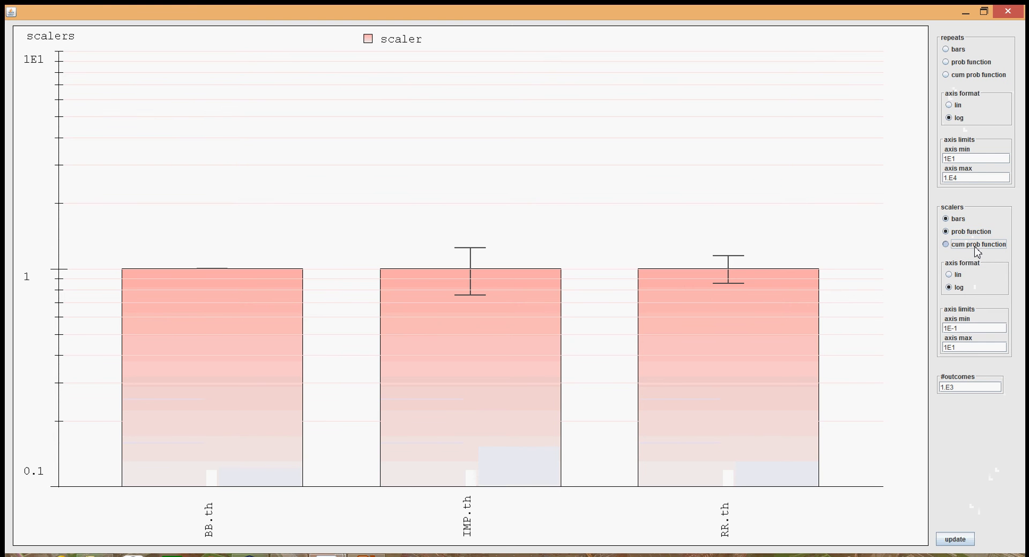
left_click(964, 540)
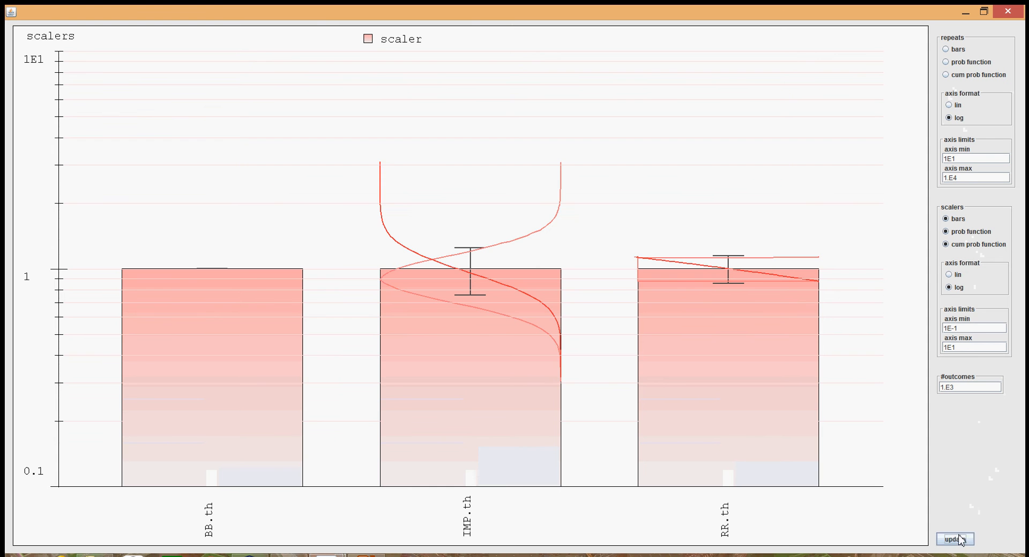
- Remove the probability function from the scalers, and show the repeats as bars with their cumulative probability function
left_click(971, 236)
left_click(962, 540)
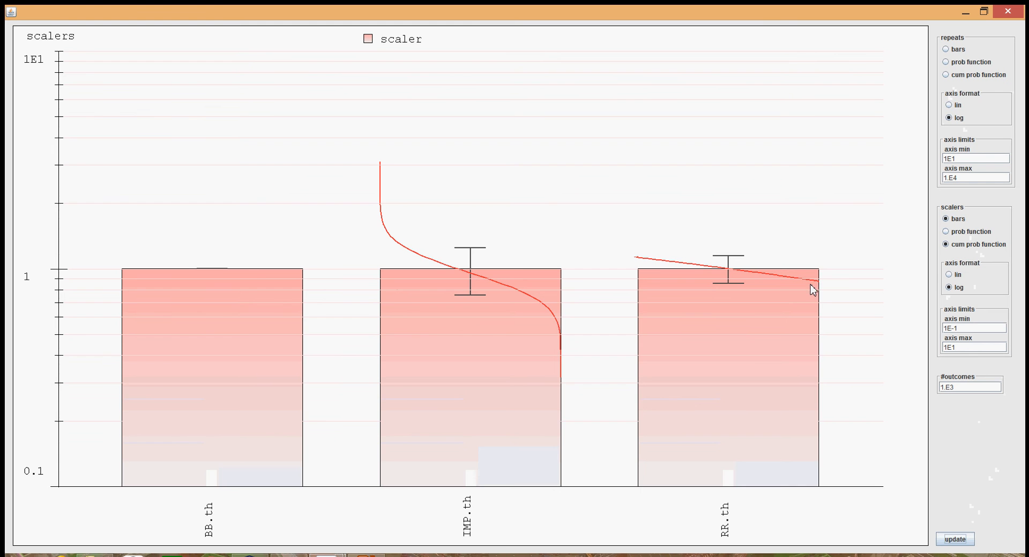
left_click(958, 50)
left_click(976, 77)
left_click(956, 540)
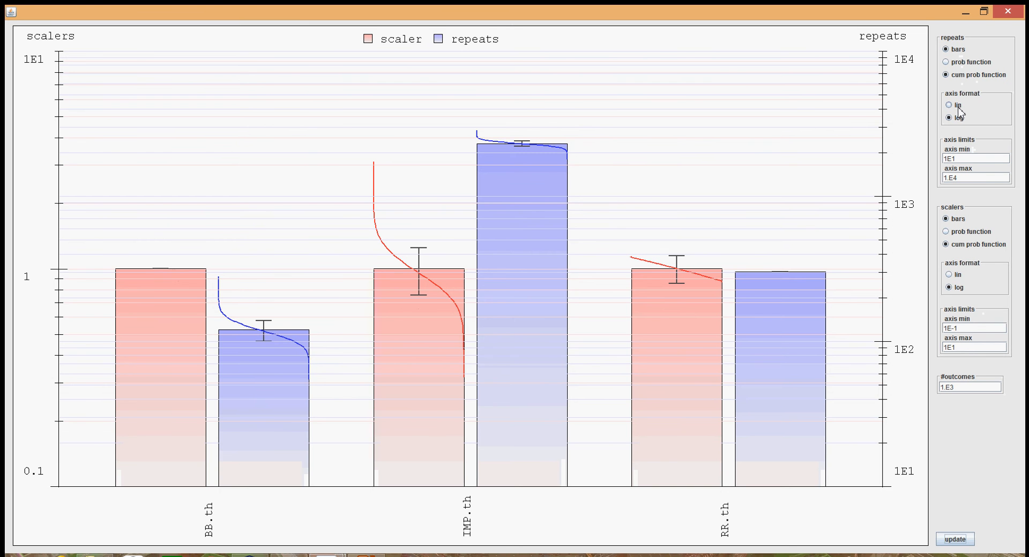
- Change the repeats axis to linear format, update the schedule graph, and close its window
left_click(958, 107)
left_click(965, 542)
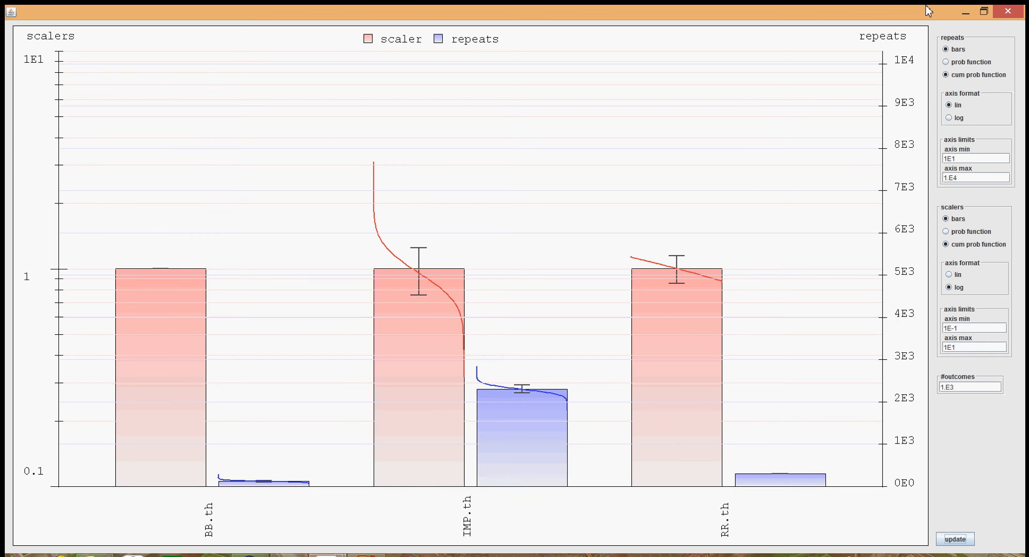
left_click(1008, 11)
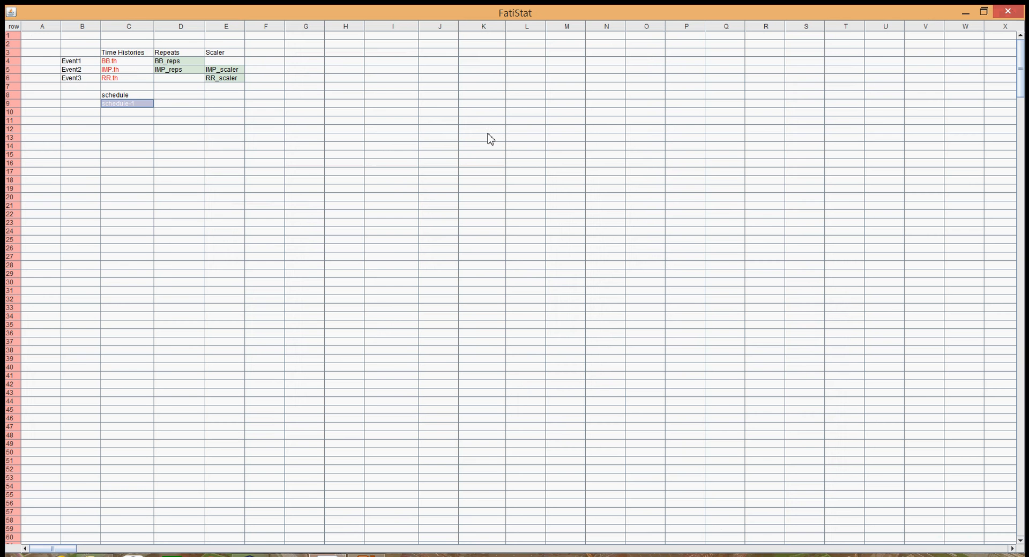
left_click(140, 120)
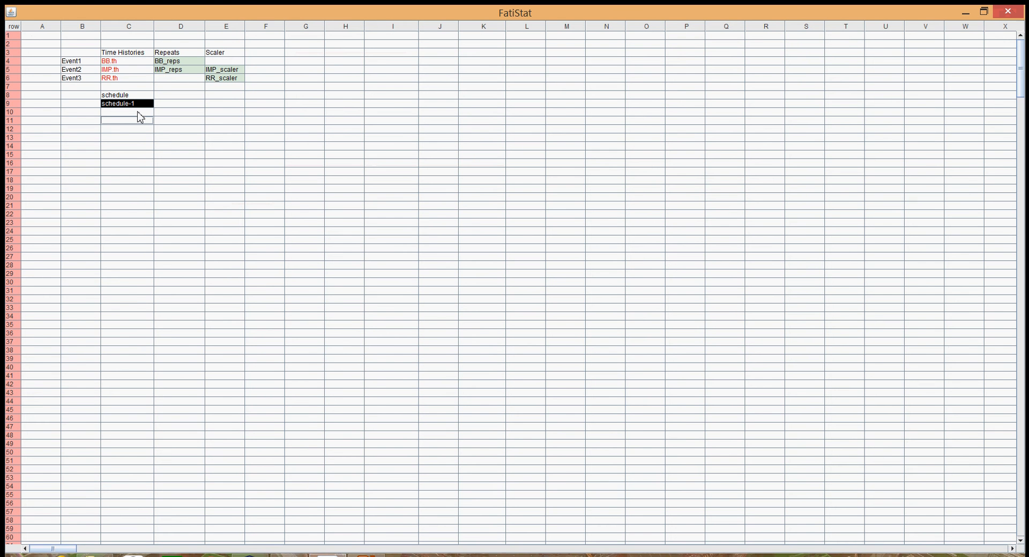
left_click(152, 138)
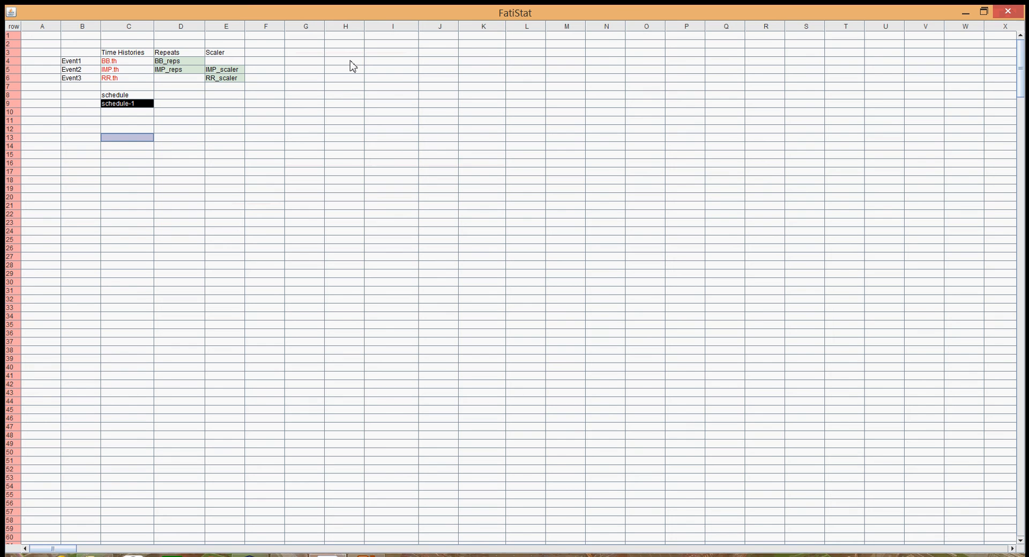
left_click(352, 61)
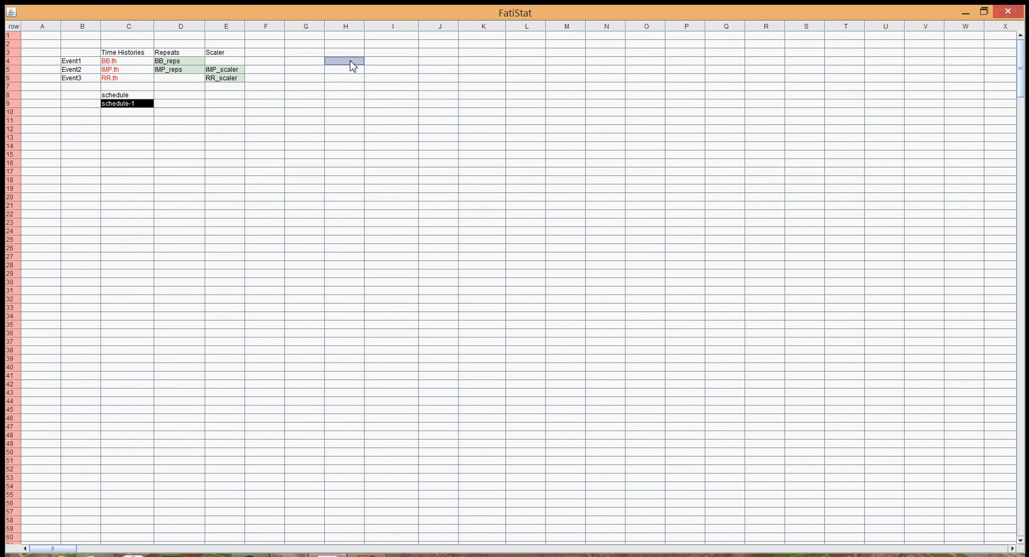
right_click(350, 62)
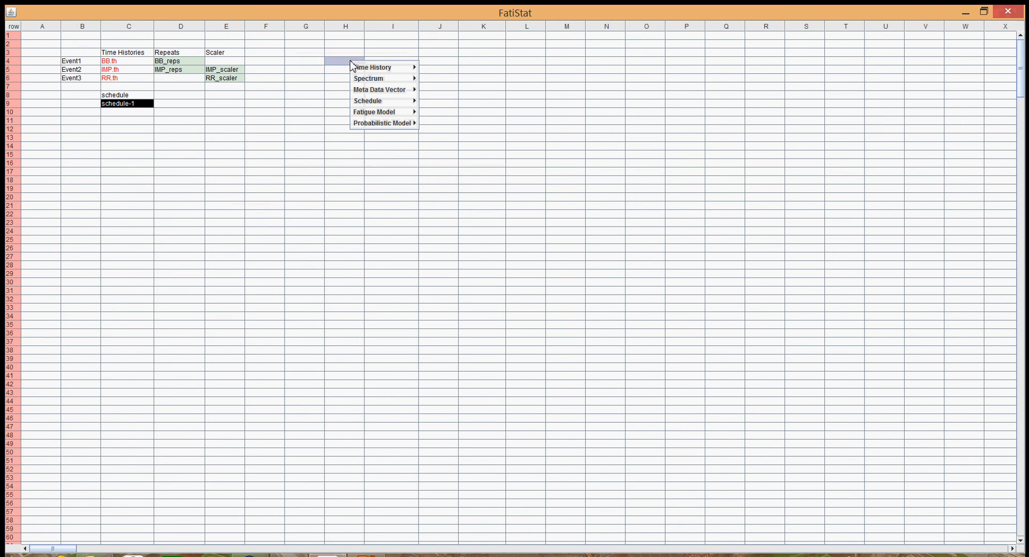
mouse_move(378, 113)
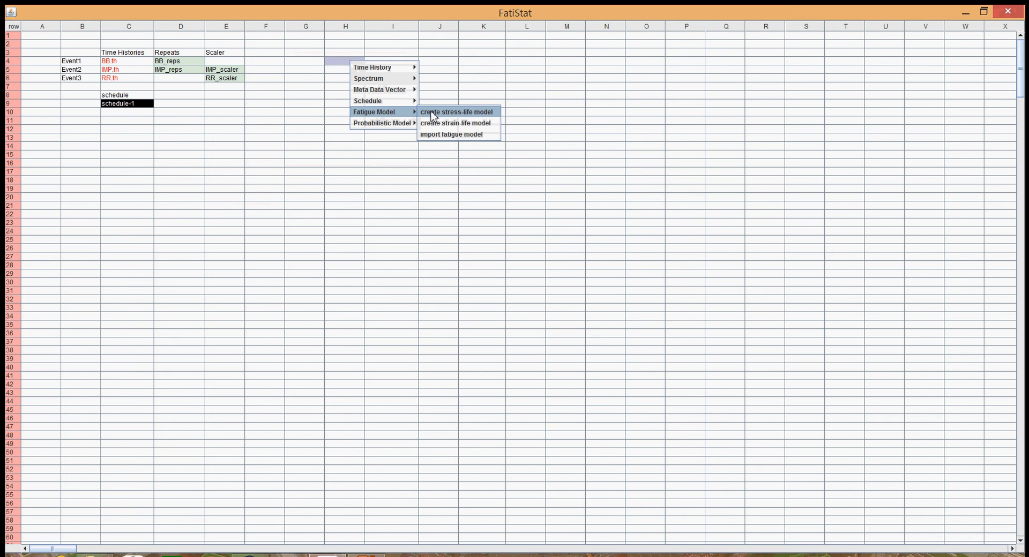
left_click(434, 116)
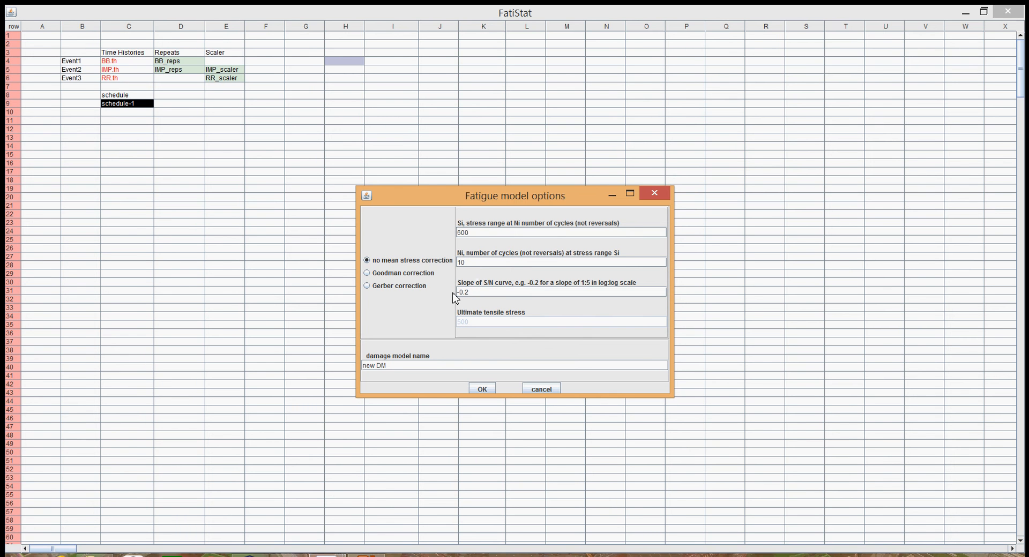
left_click_drag(475, 295, 456, 296)
left_click(478, 292)
left_click(541, 390)
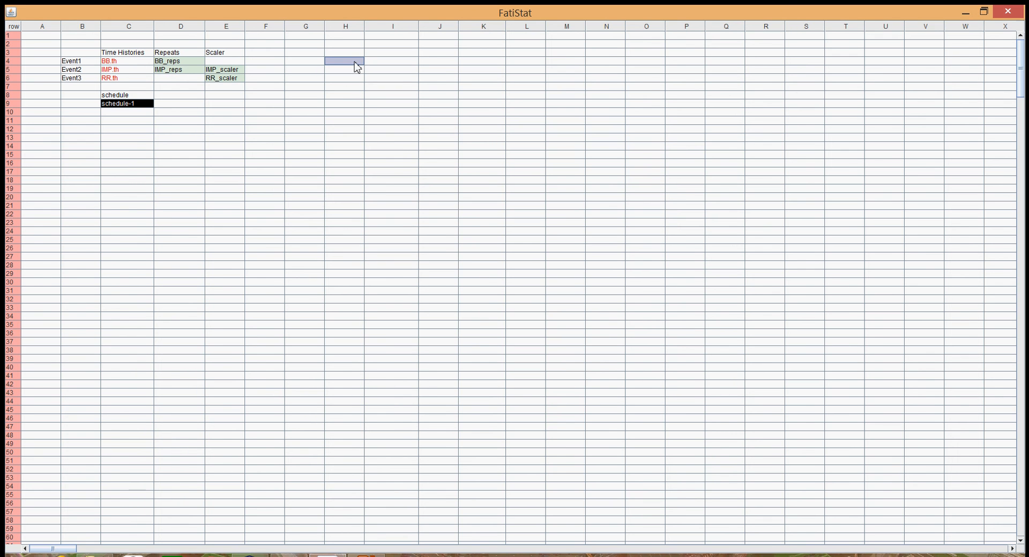
- Enter the label "prob model for b" in cell H4 and widen column H to fit the text
double_click(357, 62)
type("prob")
type(" model")
type(" for bl")
key("Return")
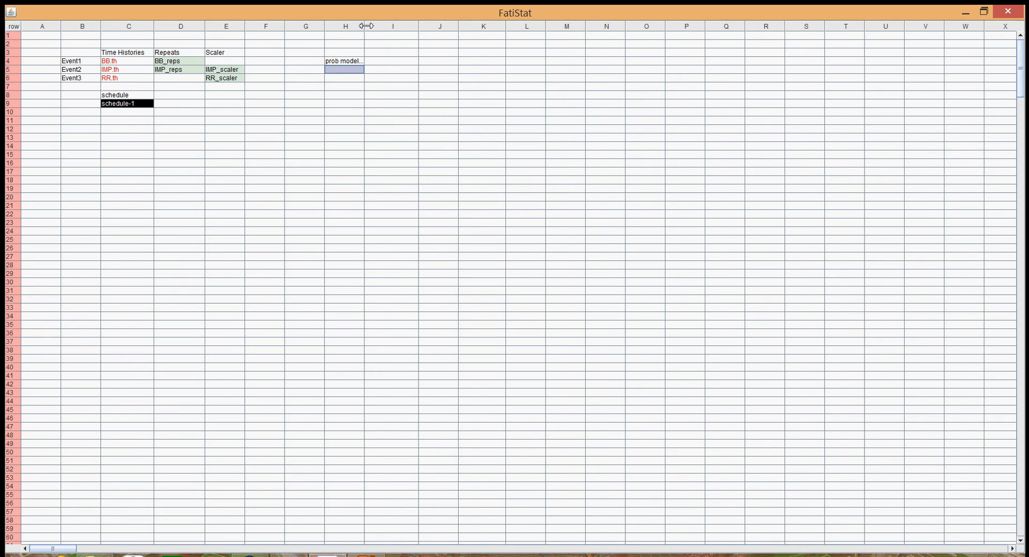
left_click_drag(366, 25, 387, 26)
- Create a probabilistic model in cell H5 with a normal distribution and a mean of -0.2
right_click(363, 73)
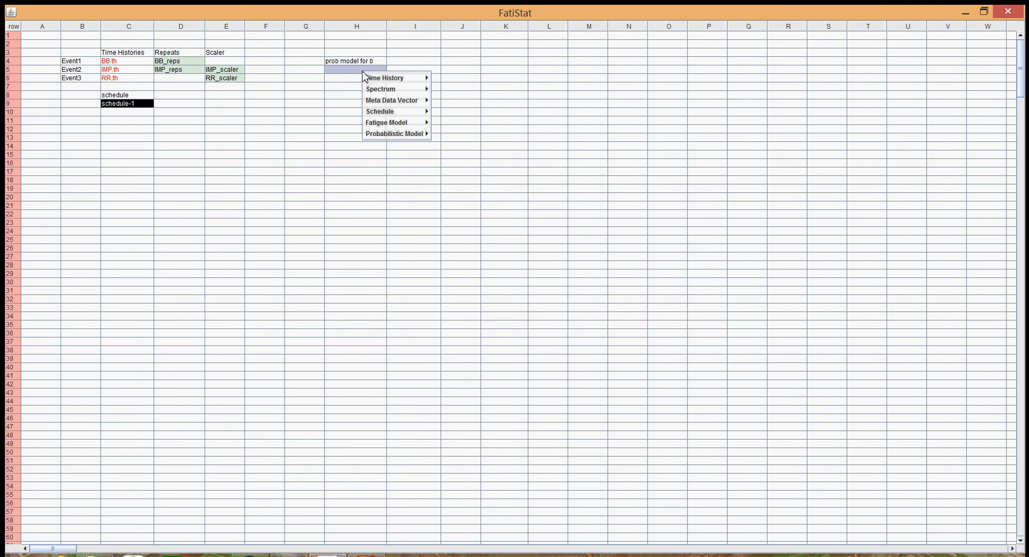
mouse_move(392, 136)
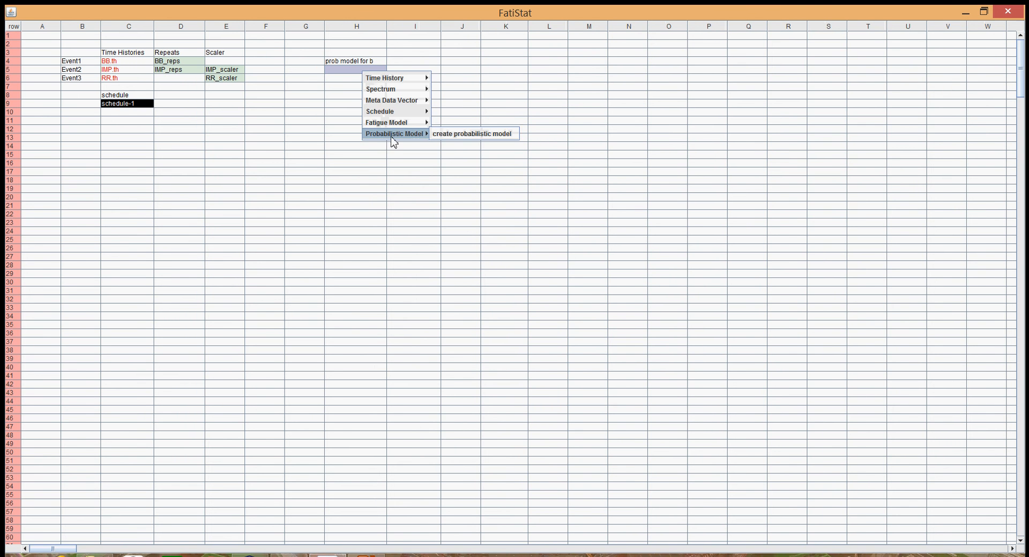
left_click(461, 134)
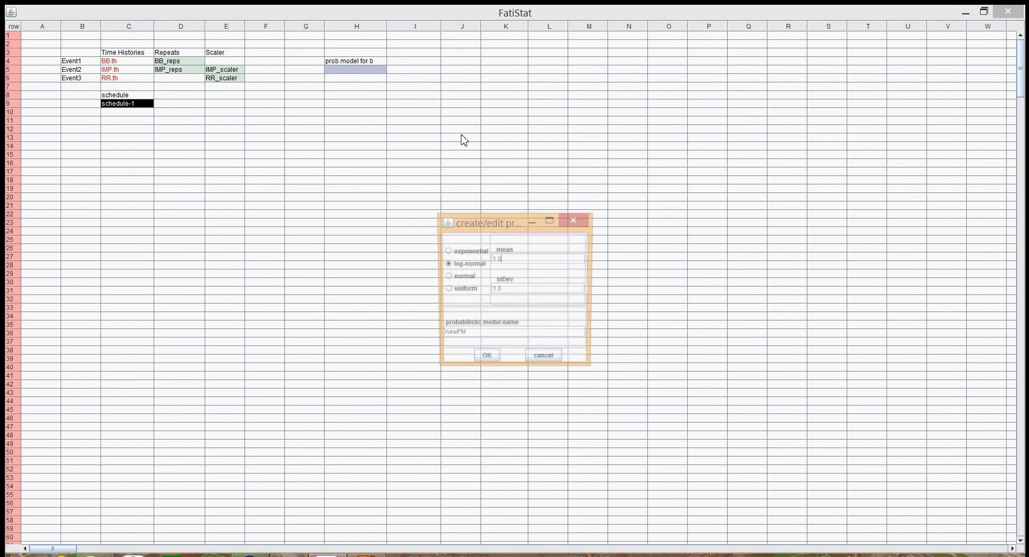
left_click_drag(483, 224, 482, 144)
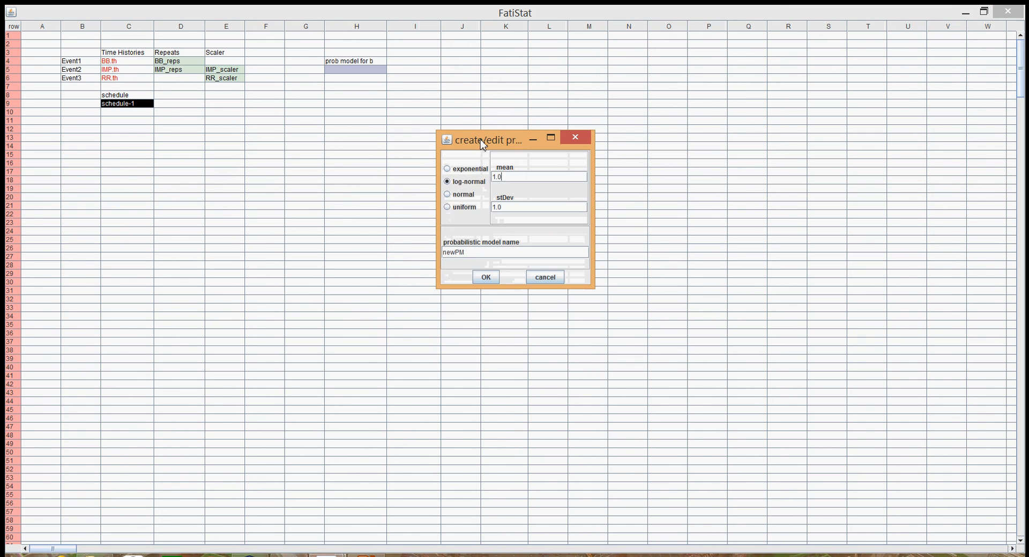
left_click(464, 199)
left_click_drag(533, 178, 492, 178)
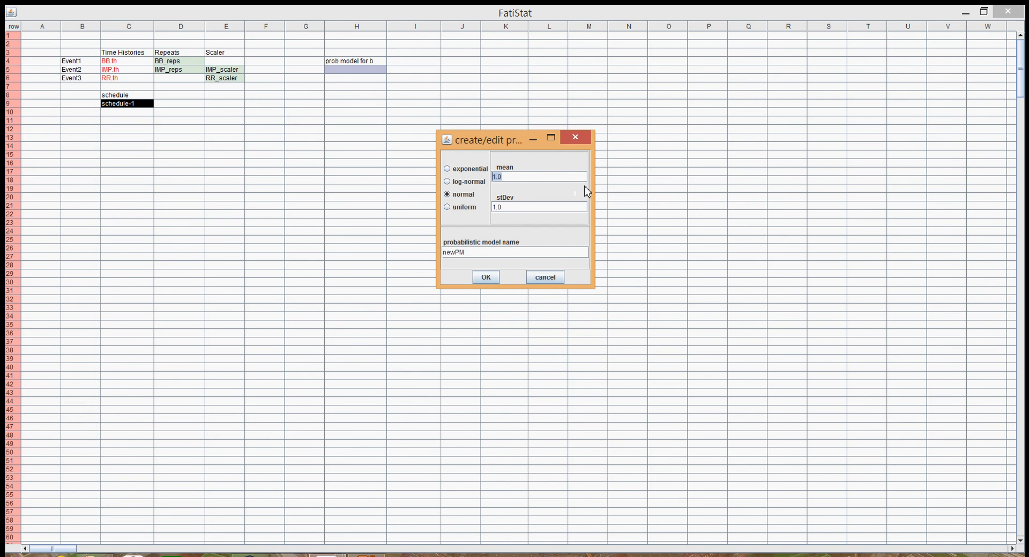
type("-0.2")
- Set the probabilistic model's standard deviation to 0.01, name it b, and accept it
left_click_drag(511, 207, 485, 209)
type("0.00")
key("BackSpace")
type("1")
left_click_drag(475, 252, 438, 250)
type("b")
left_click(486, 277)
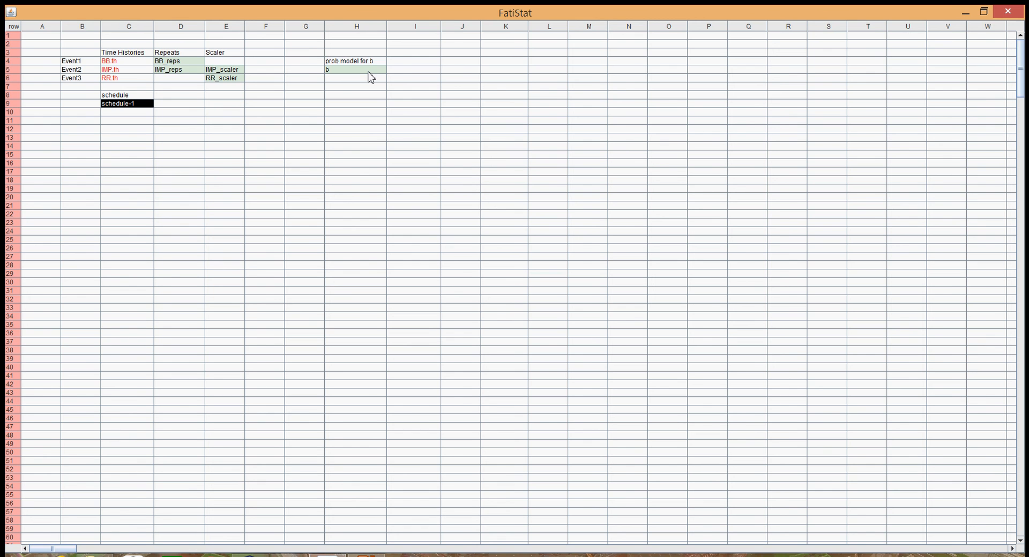
- View the PDF estimate of probabilistic model b full screen, and close the graph
right_click(368, 73)
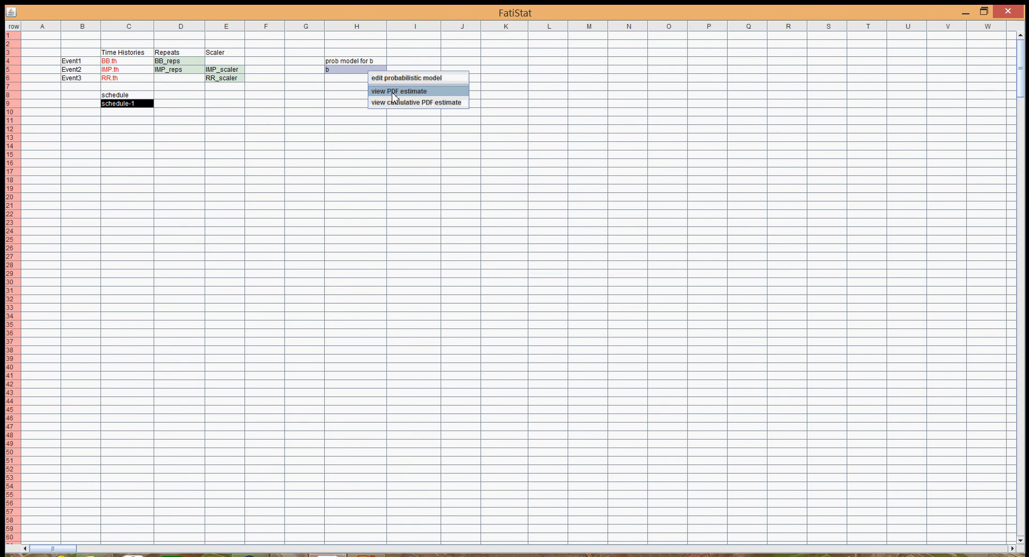
left_click(394, 92)
left_click(466, 14)
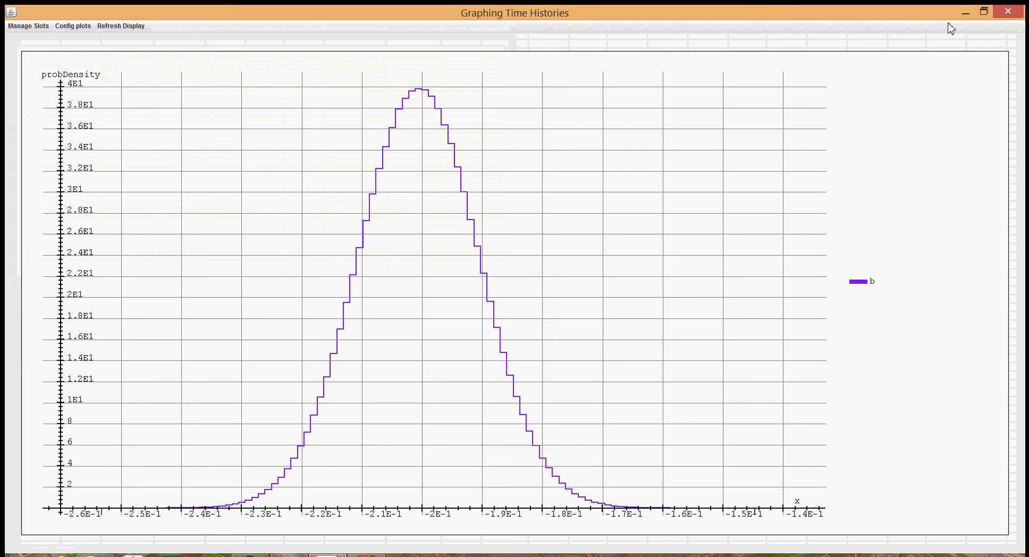
left_click(1008, 11)
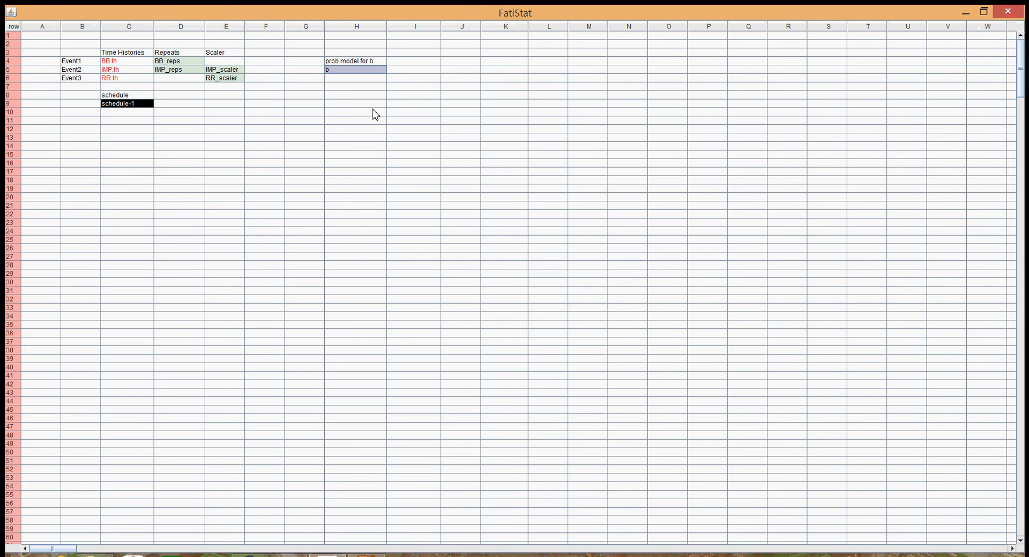
- Enter the label "fatigue models" in cell H7
left_click(367, 88)
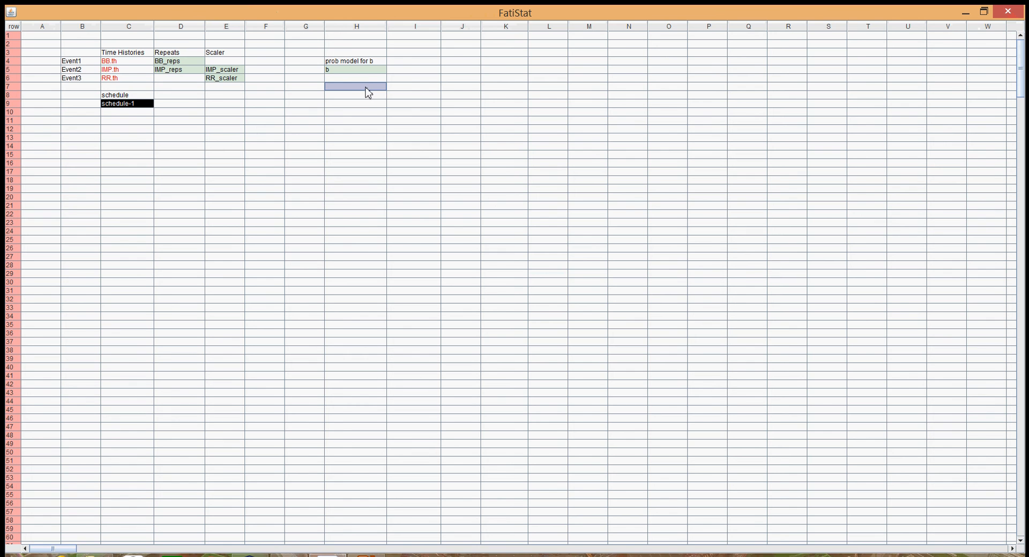
double_click(367, 88)
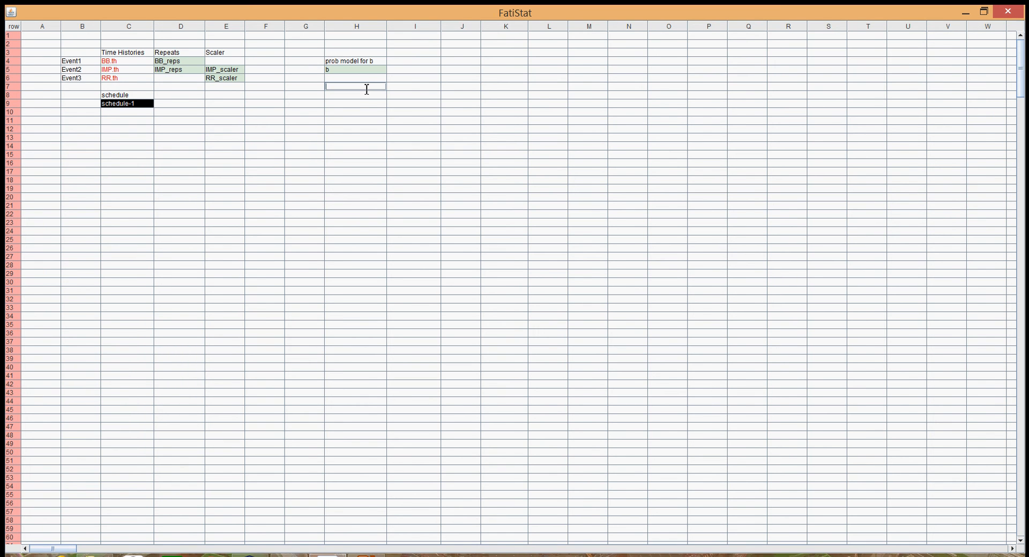
type("fatigue models")
key("Return")
- Start a stress-life fatigue model in cell H8 with stress range Si 0.004 at Ni 10000 cycles
right_click(359, 95)
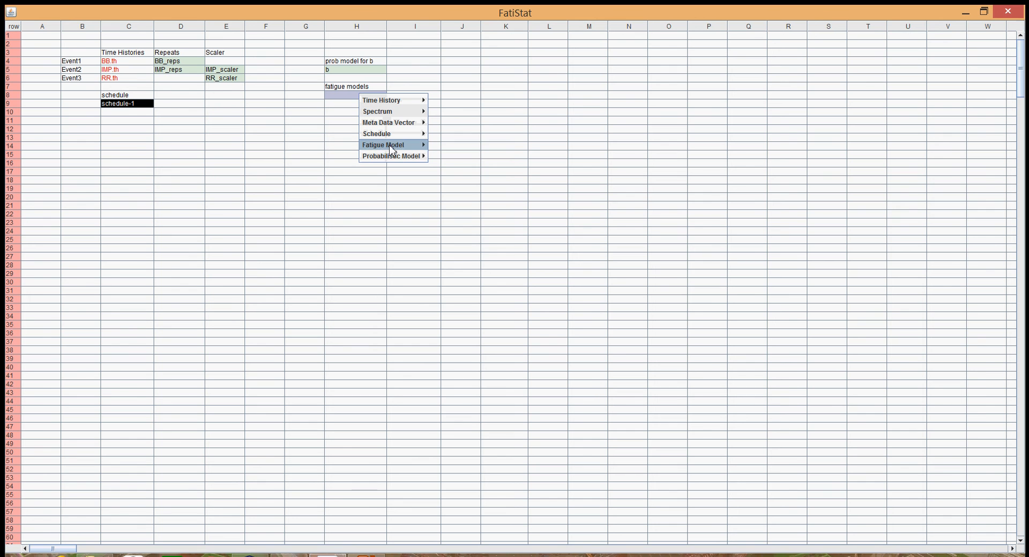
mouse_move(392, 150)
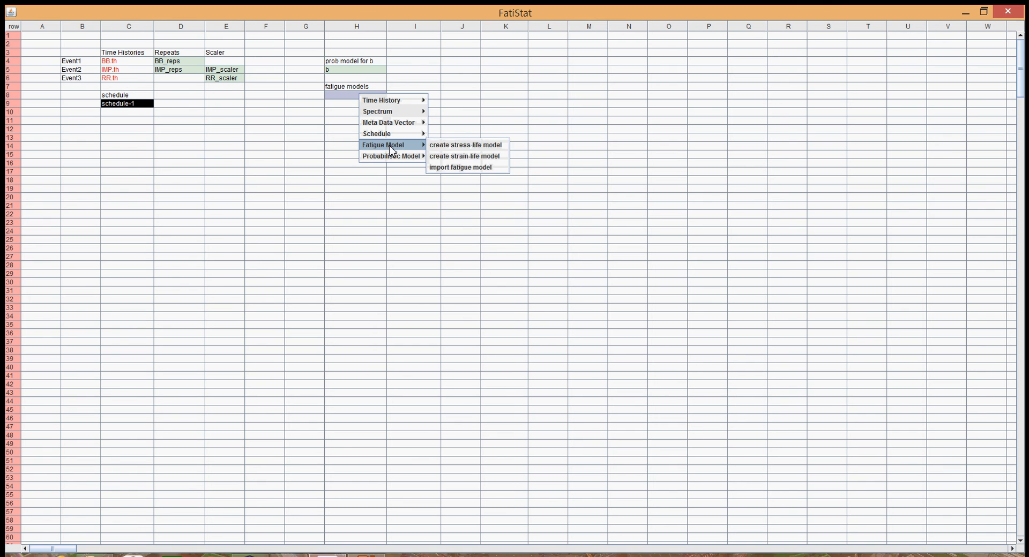
left_click(454, 149)
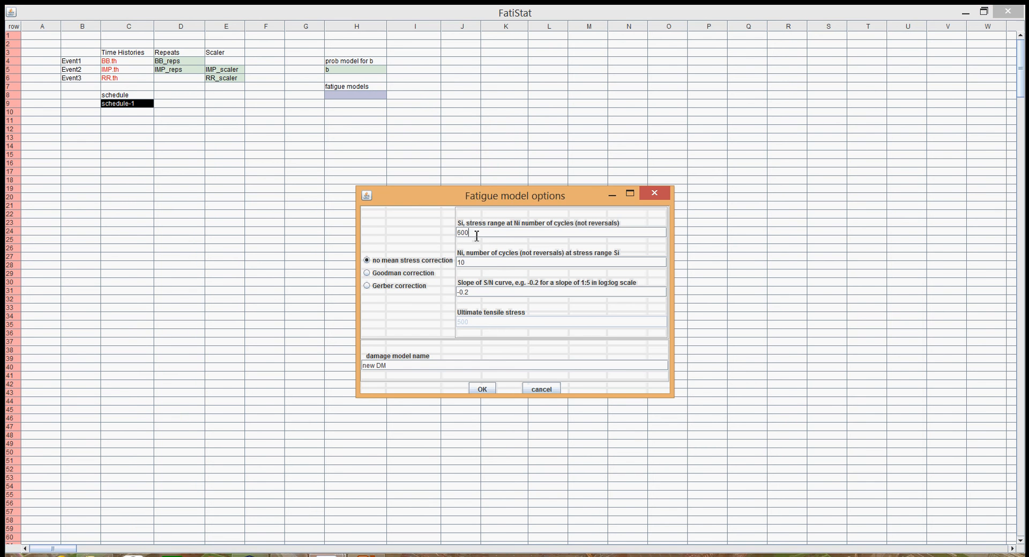
left_click_drag(479, 234, 453, 236)
left_click(487, 262)
type("000")
double_click(482, 230)
type("0.00")
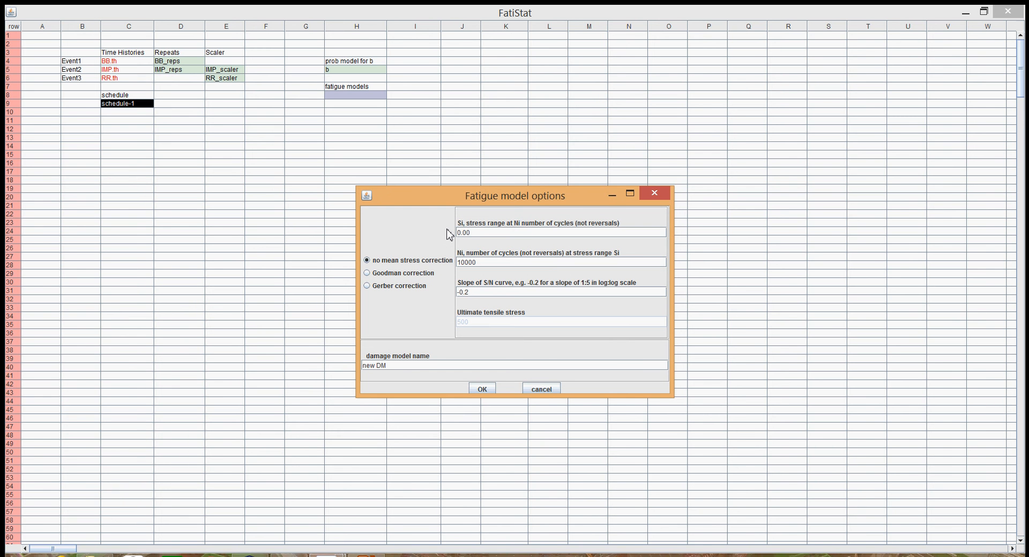
type("3")
key("BackSpace")
type("4")
right_click(491, 295)
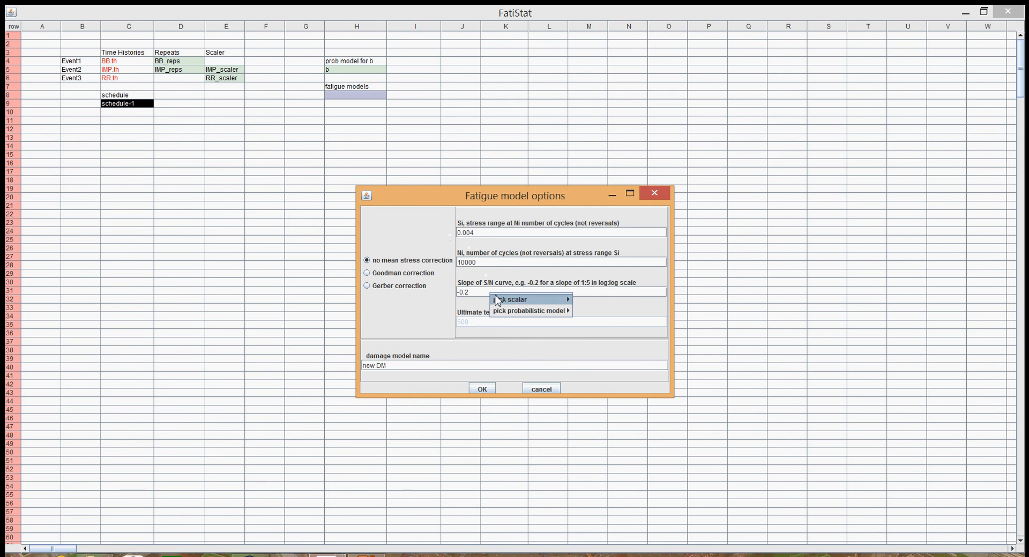
mouse_move(513, 312)
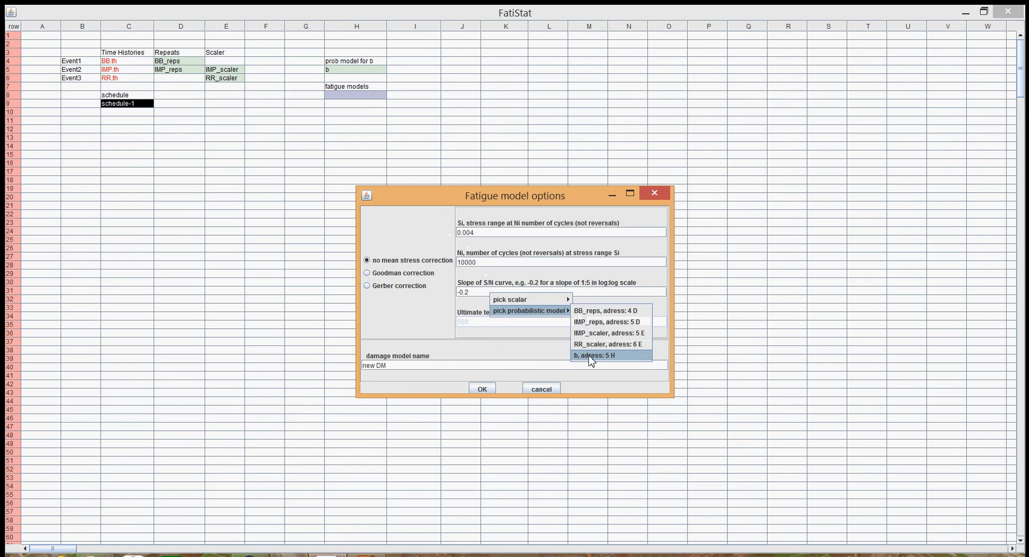
key("Escape")
key("Escape")
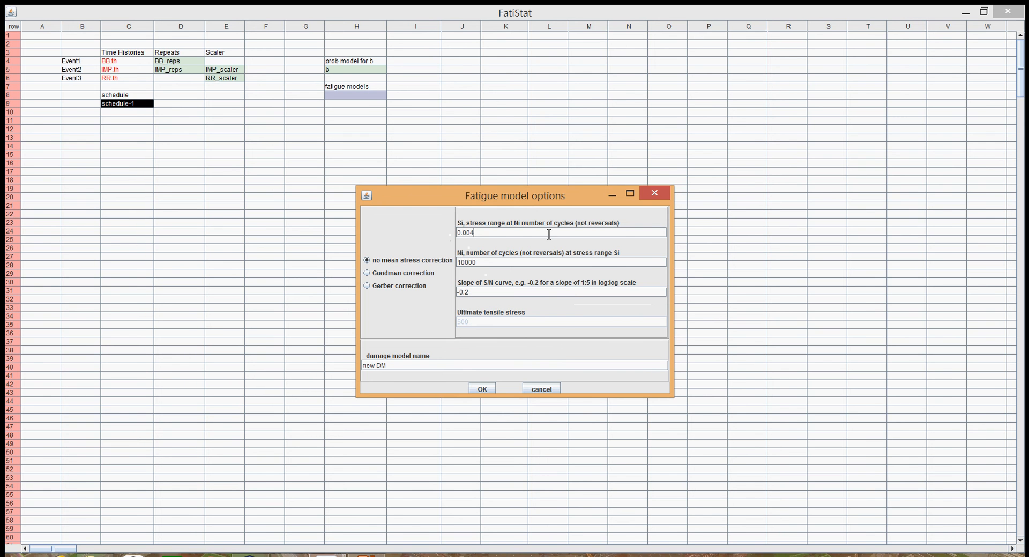
right_click(548, 234)
mouse_move(575, 259)
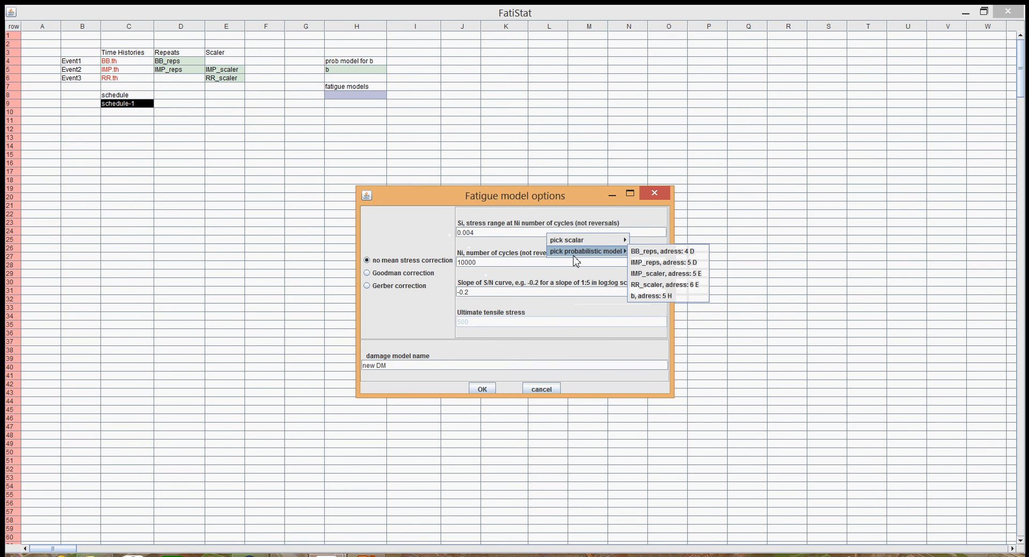
left_click(541, 293)
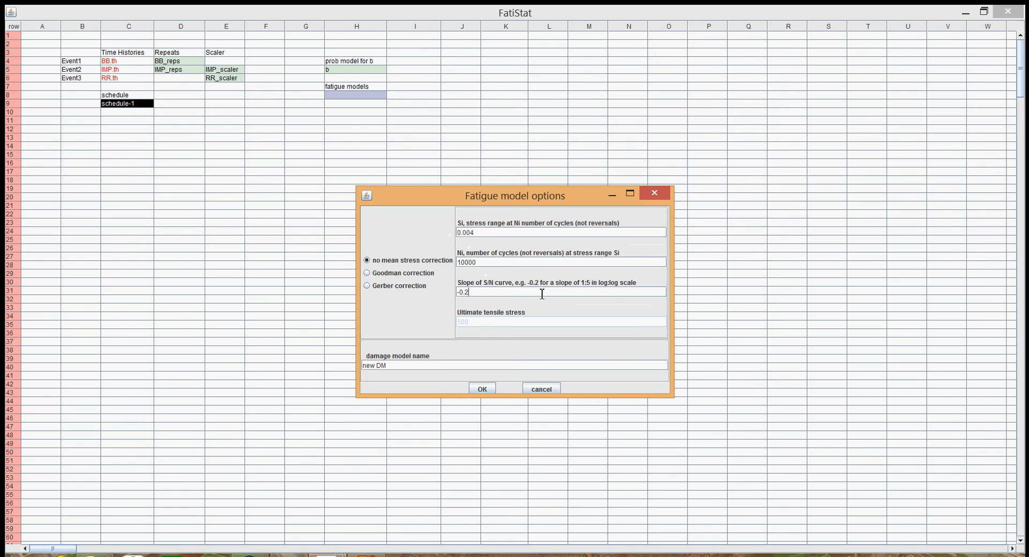
- Assign probabilistic model b from cell 5 H as the S/N curve slope, and create the model as "1st StressLife"
right_click(542, 294)
mouse_move(577, 312)
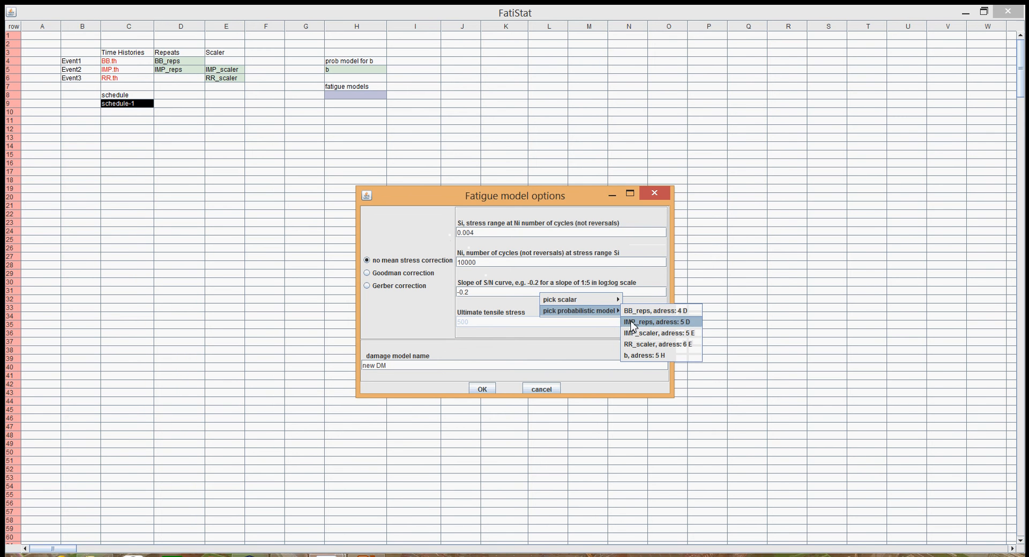
left_click(638, 359)
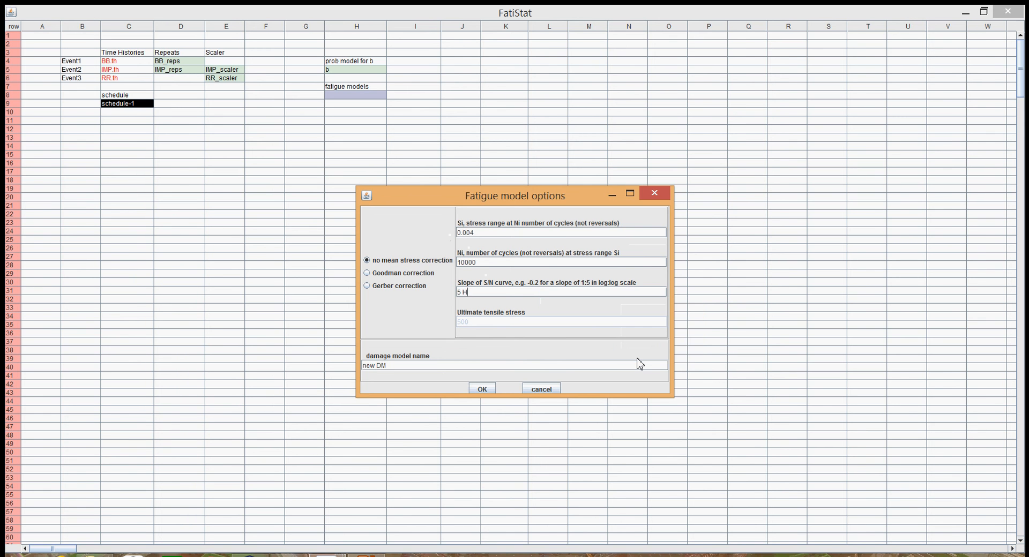
left_click_drag(412, 366, 341, 368)
type("1st StressLife")
left_click(482, 390)
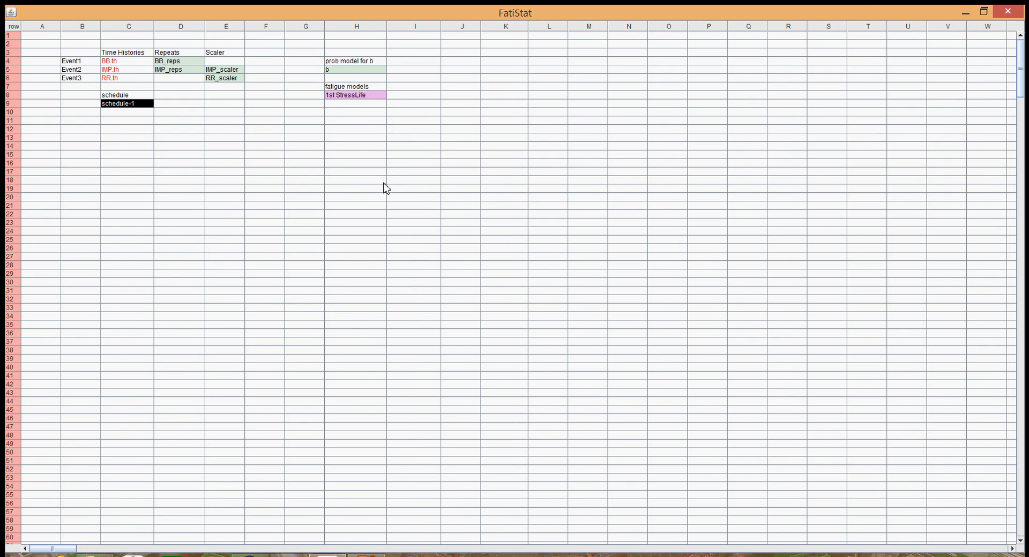
- Display the Stress-Life distribution of the 1st StressLife model full screen, and close its window
left_click(371, 96)
right_click(371, 96)
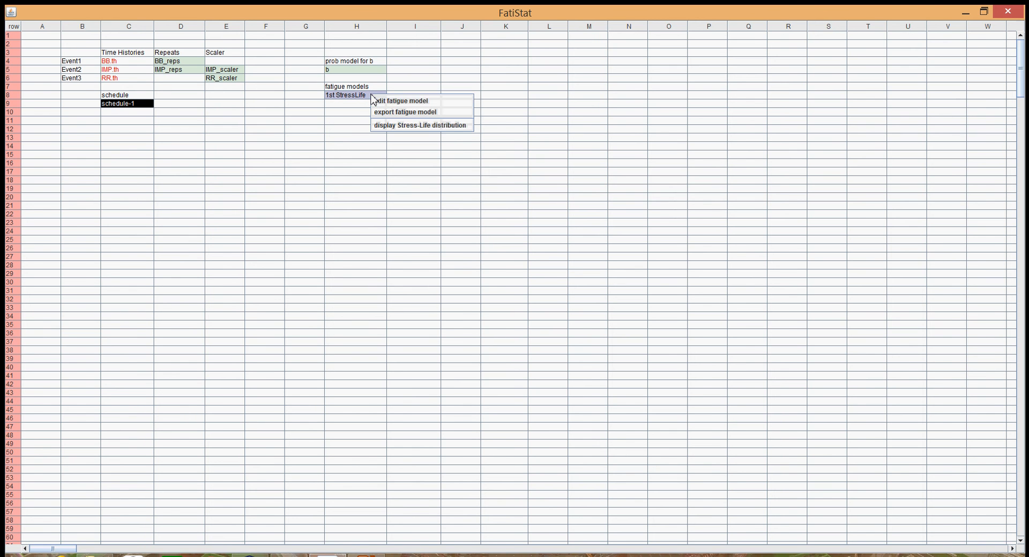
left_click(393, 126)
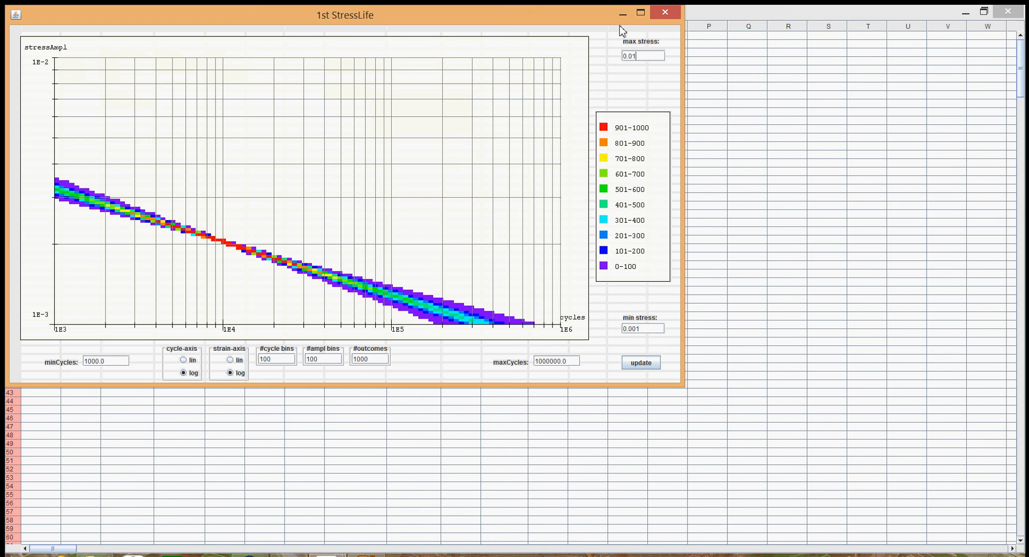
left_click(641, 13)
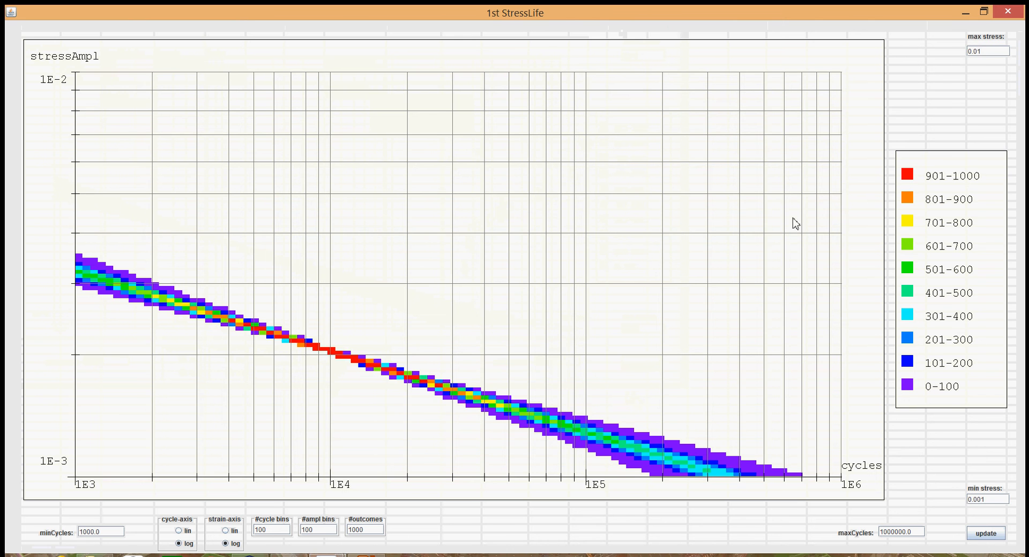
left_click(1008, 12)
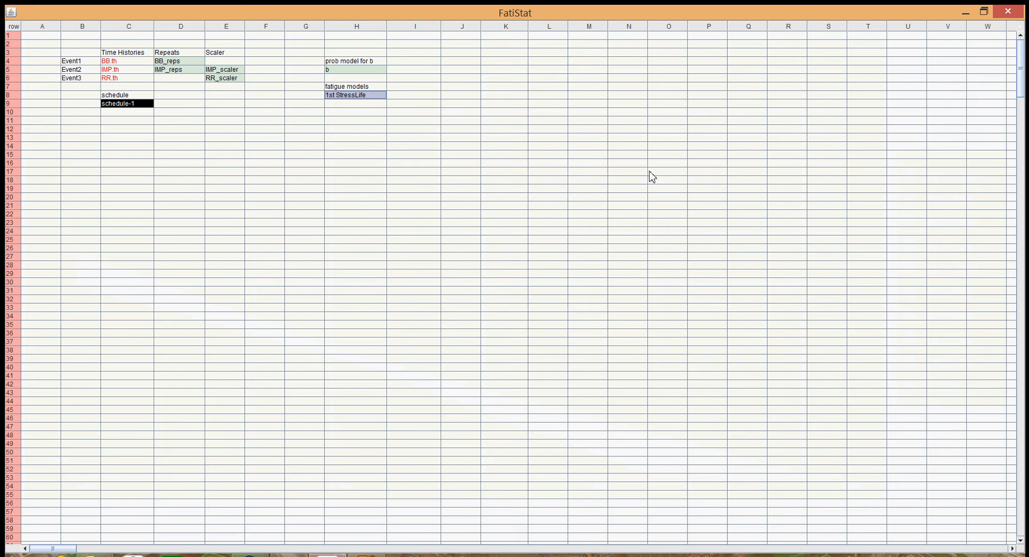
- Calculate the damage for schedule-1 with the 1st StressLife model, sending the results to the logical target cell
left_click(336, 164)
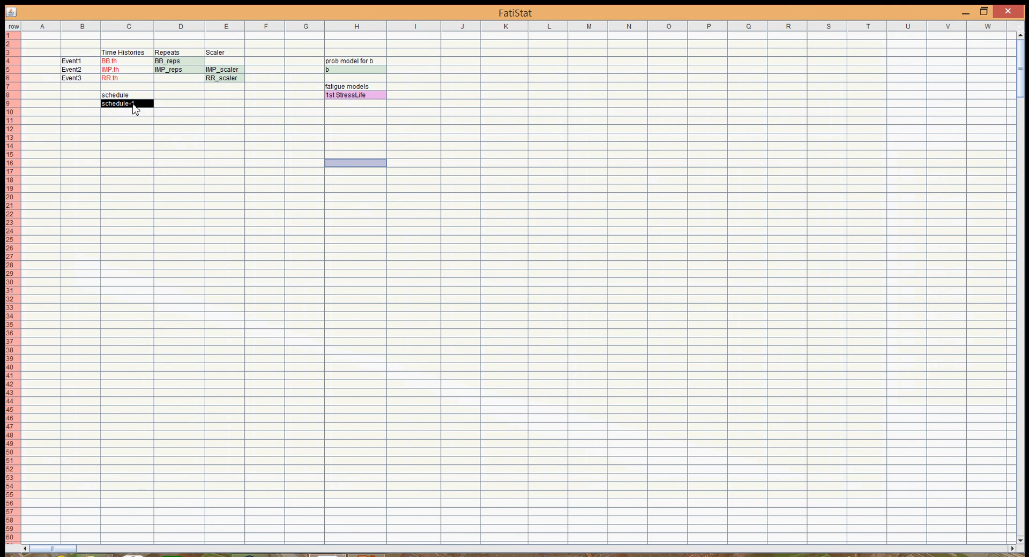
left_click(134, 105)
right_click(134, 105)
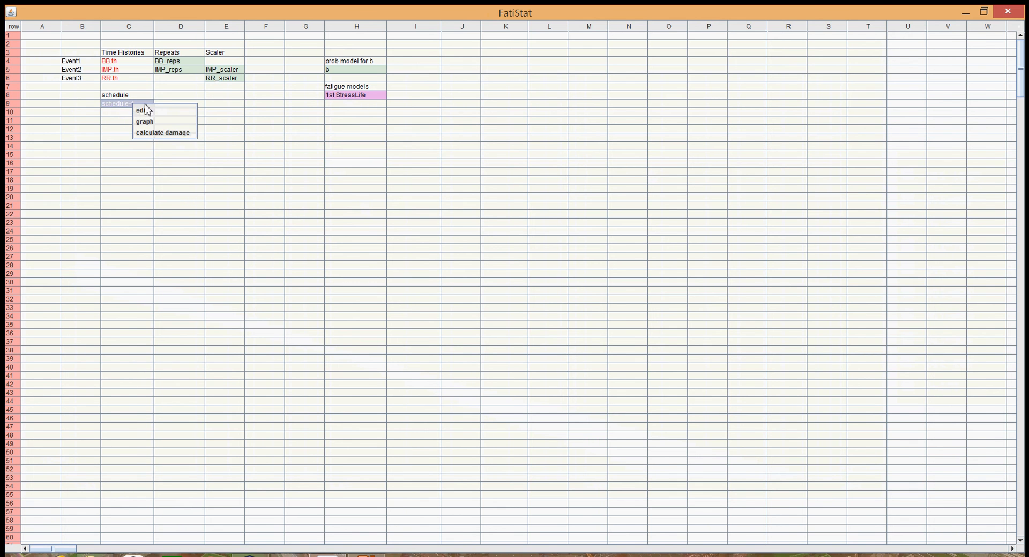
left_click(155, 138)
left_click_drag(386, 149, 423, 161)
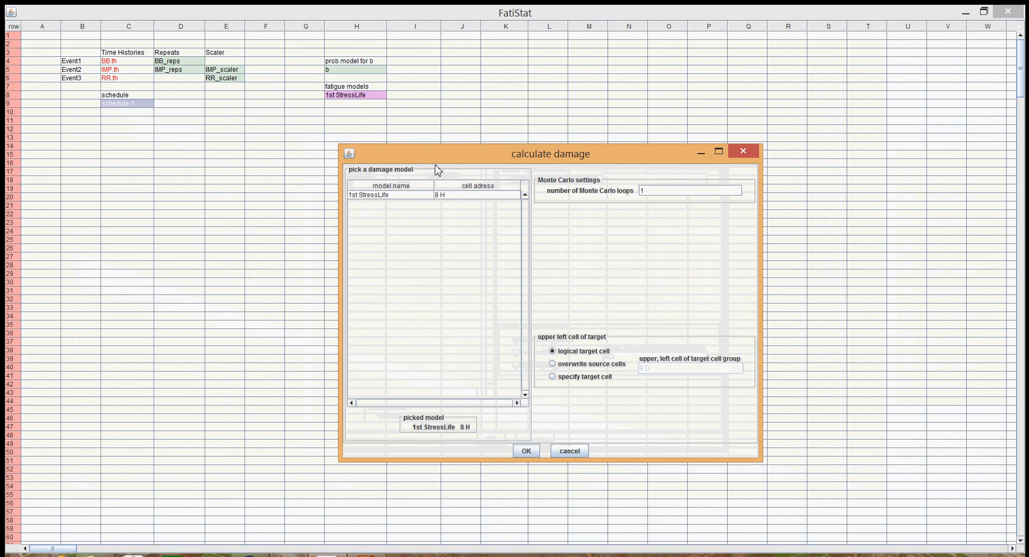
left_click(399, 197)
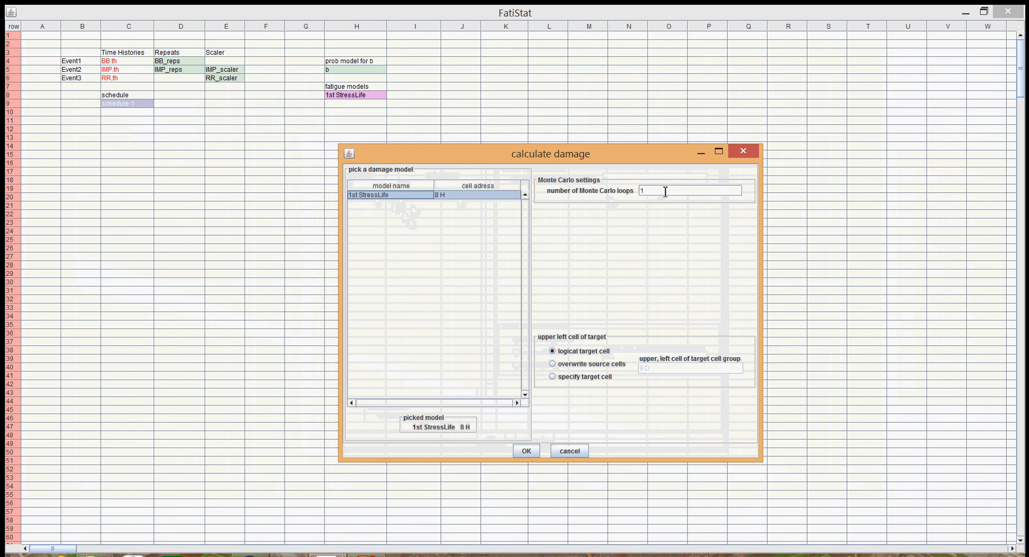
left_click(665, 192)
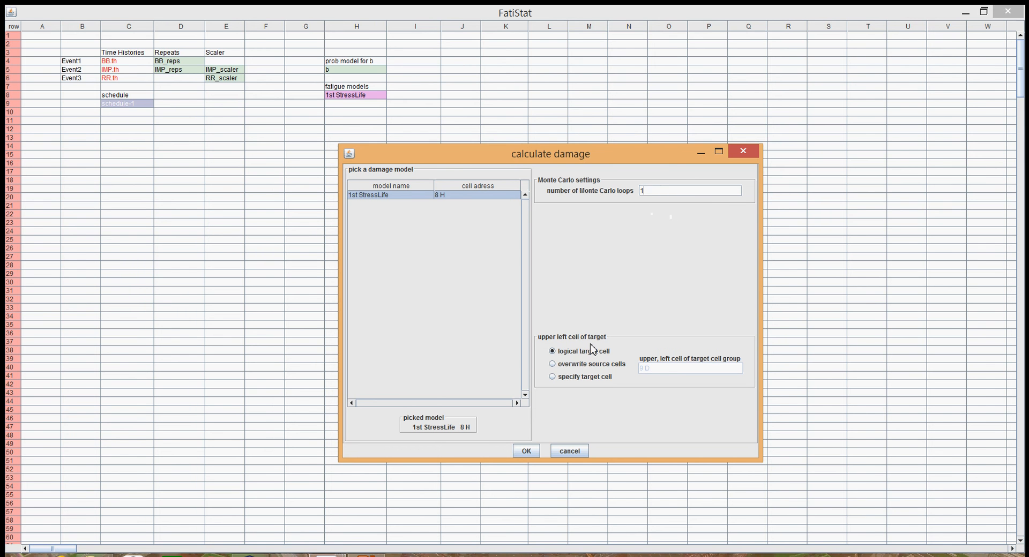
left_click(528, 451)
key("Return")
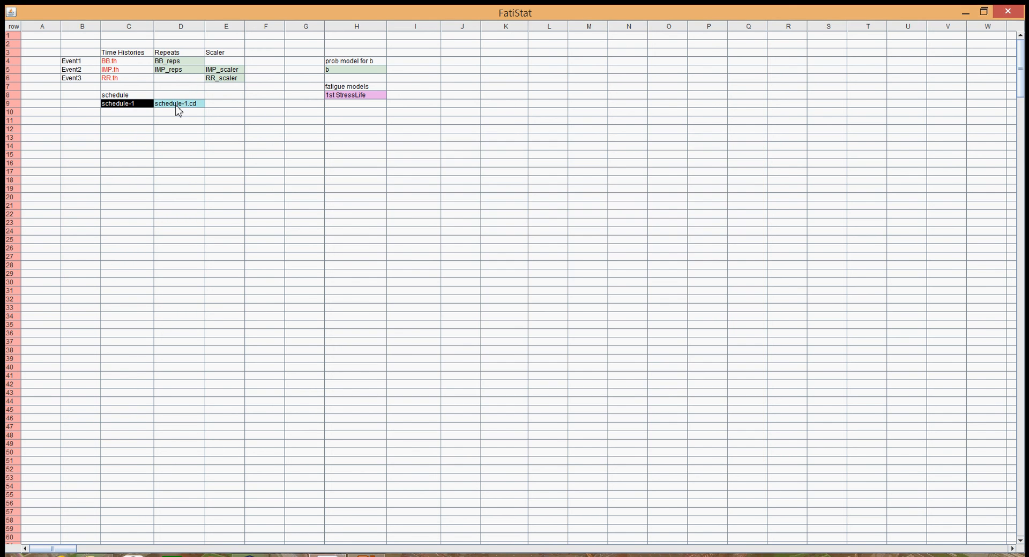
- Display the calculated damage values stored in cell D9 beside schedule-1
left_click(185, 108)
right_click(183, 105)
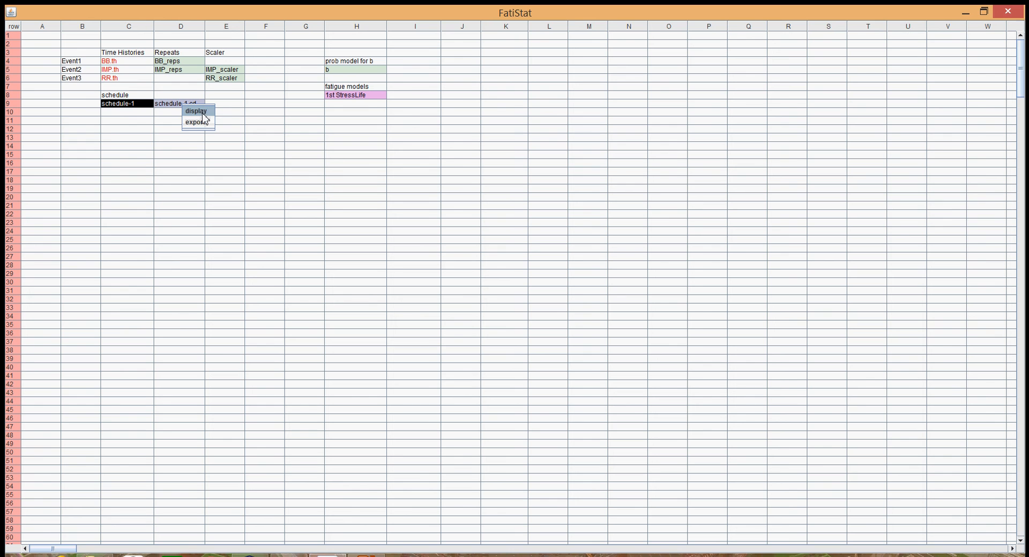
left_click(204, 112)
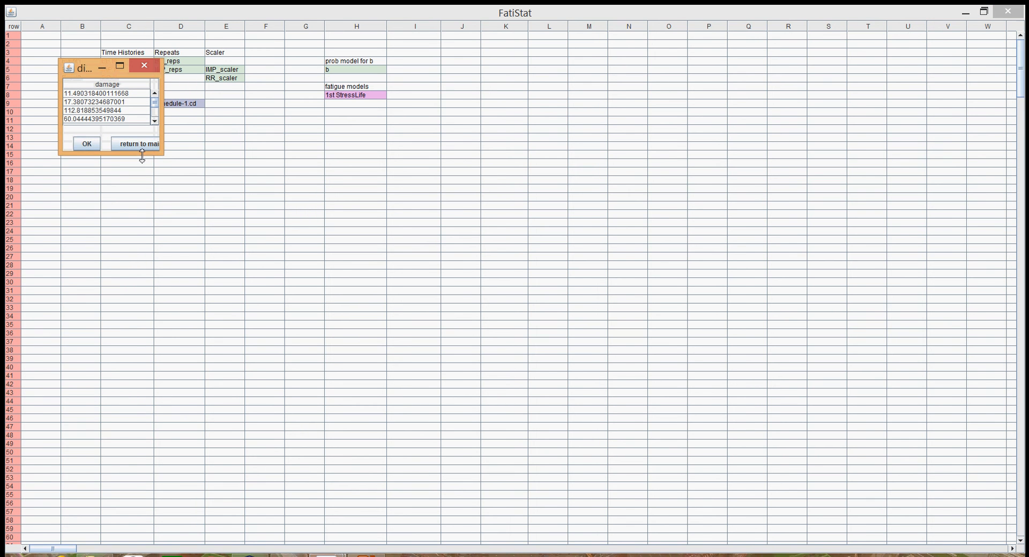
- Enlarge the damage table to view the values for all channels, and close it
left_click_drag(142, 155, 142, 214)
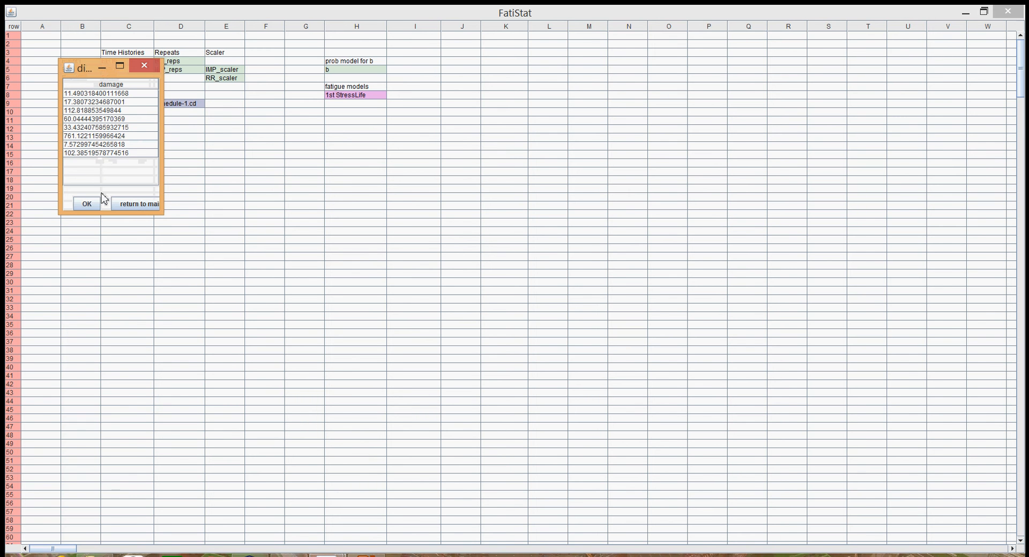
left_click(94, 209)
left_click(207, 158)
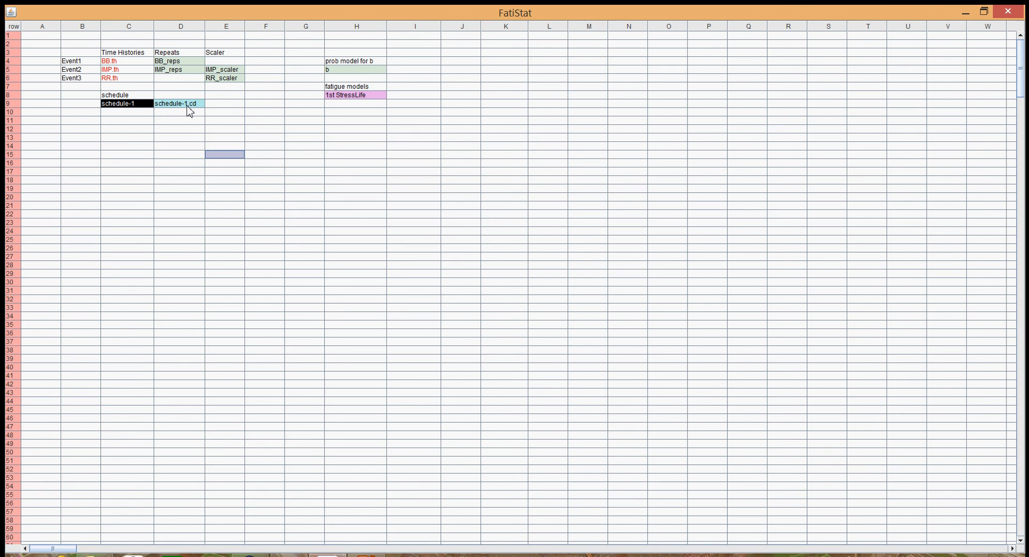
- Calculate the damage for schedule-1 with the 1st StressLife model using 2 Monte Carlo loops, sending the results to the logical target cell
right_click(141, 107)
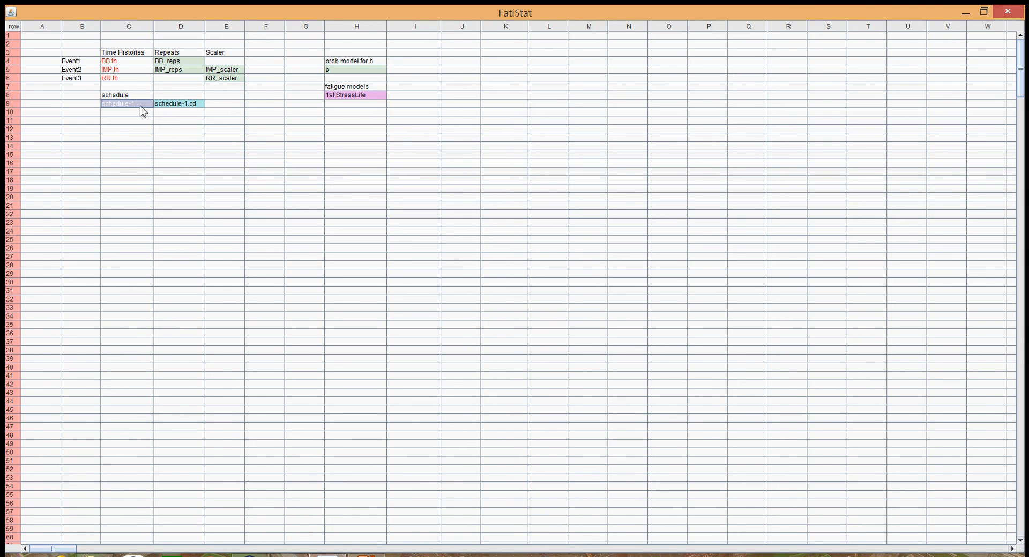
left_click(158, 135)
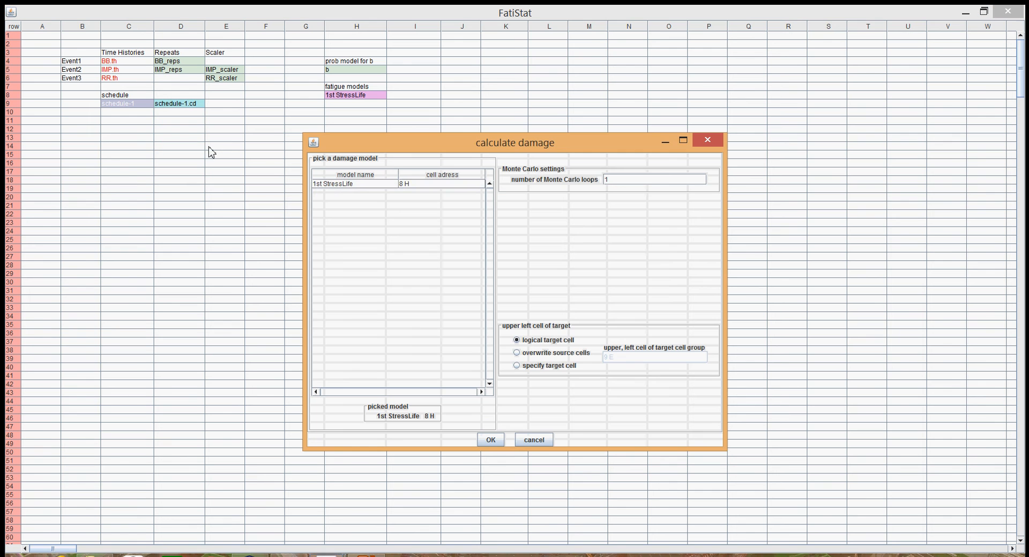
left_click(336, 185)
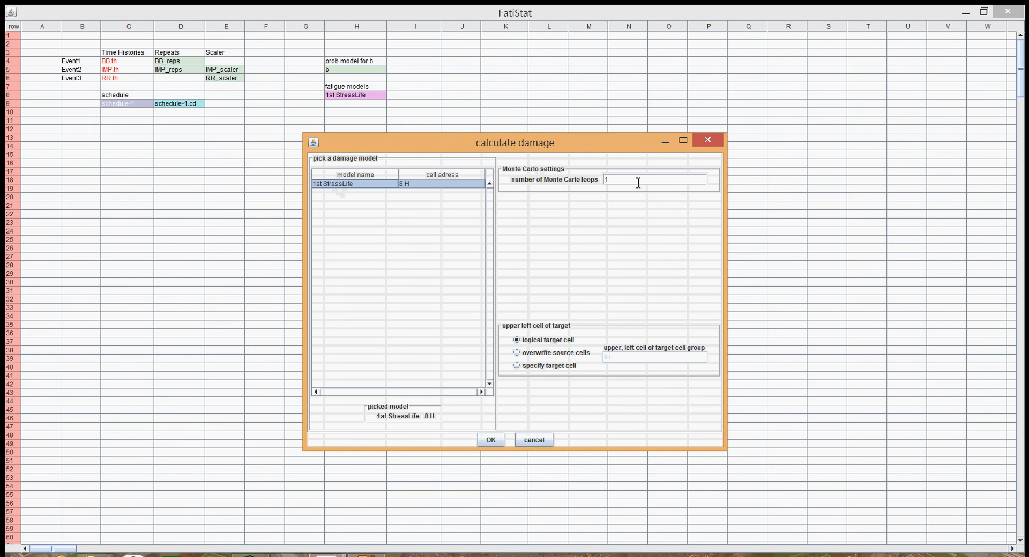
left_click_drag(639, 183, 600, 184)
type("2")
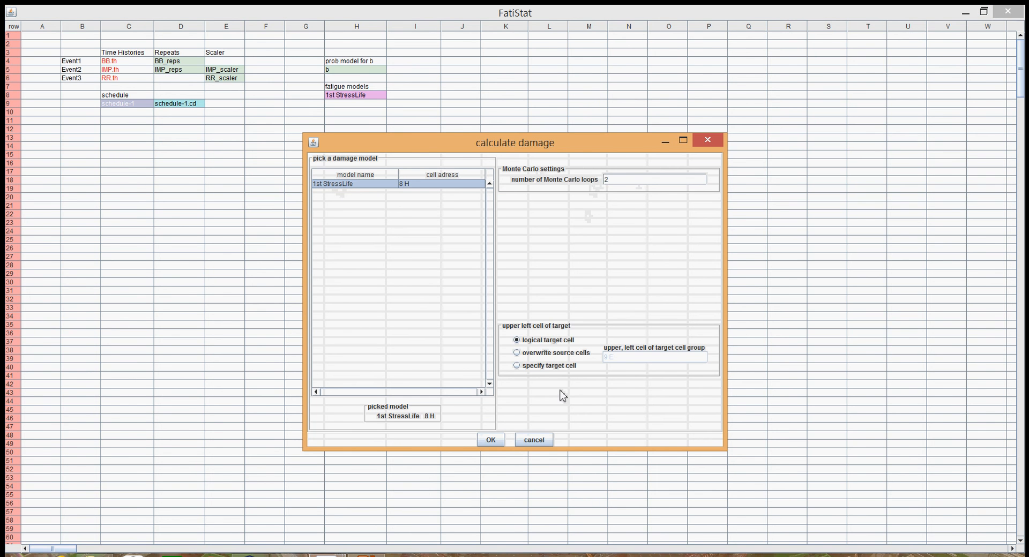
left_click(492, 442)
key("Return")
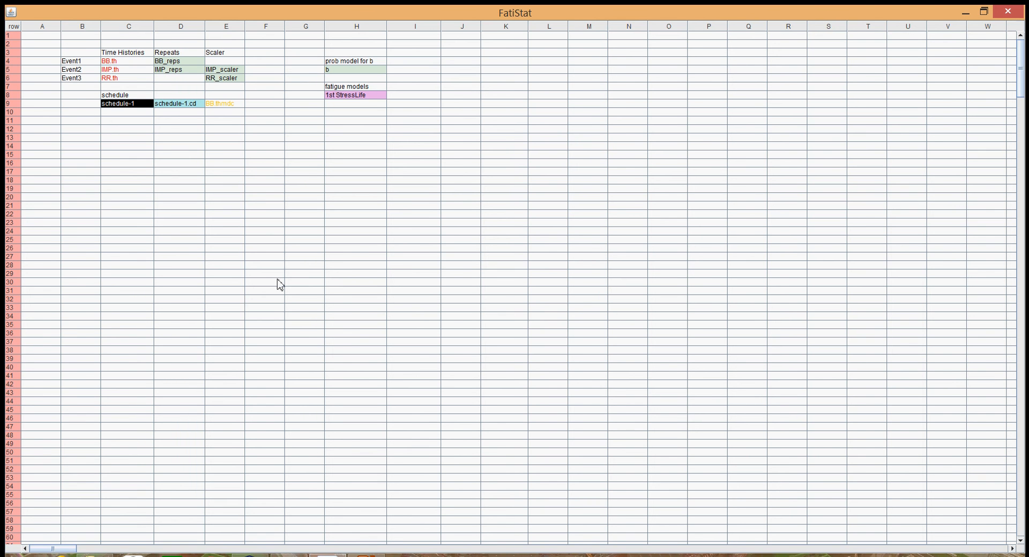
- Display the Monte Carlo outcomes in cell E9 in table form, enlarge the table to examine all rows, and close it
left_click(233, 105)
right_click(233, 105)
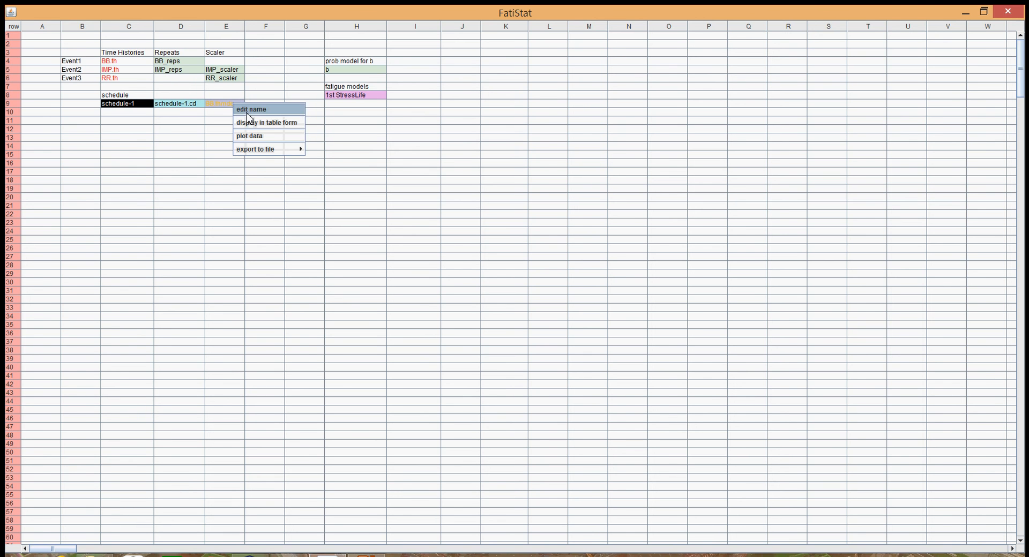
left_click(259, 123)
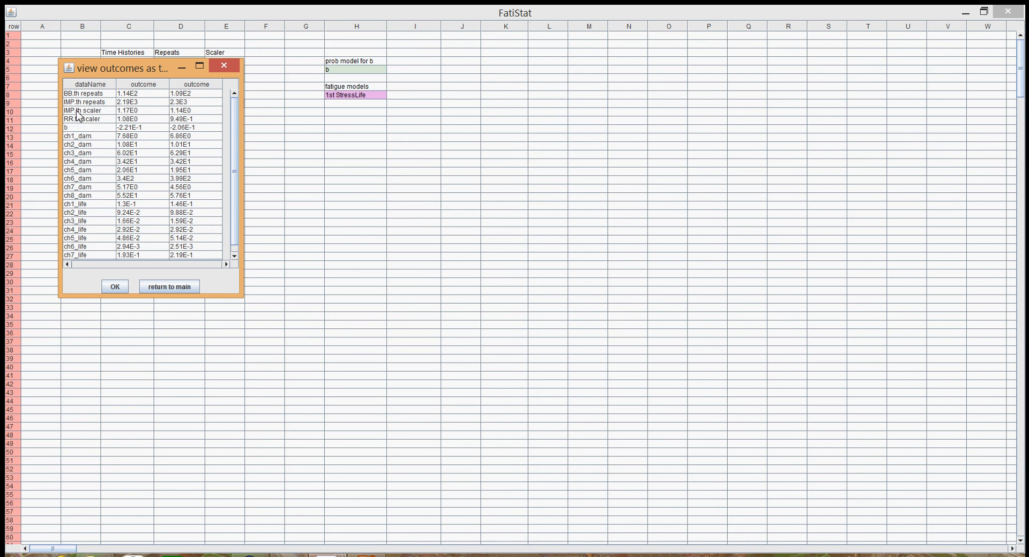
left_click(81, 129)
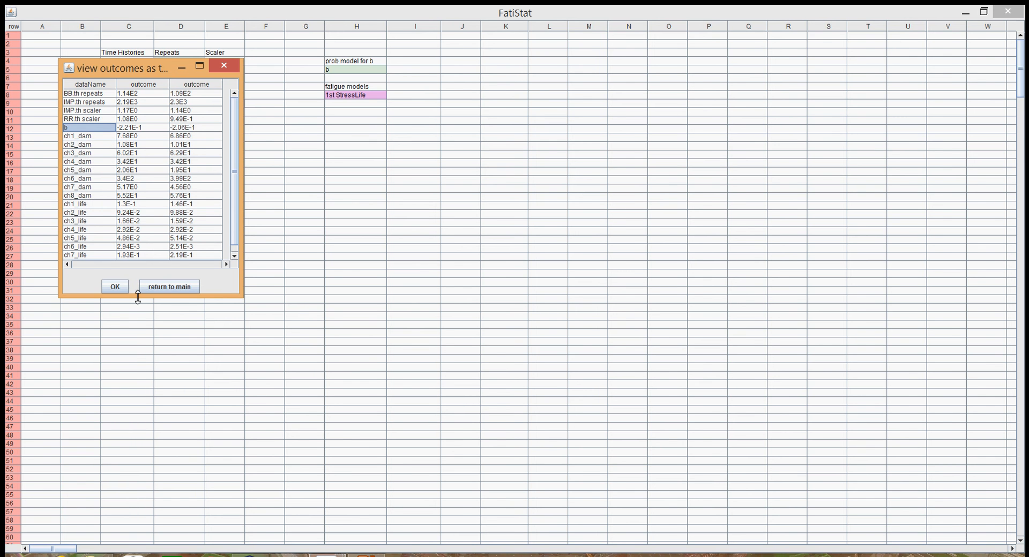
left_click_drag(138, 298, 137, 346)
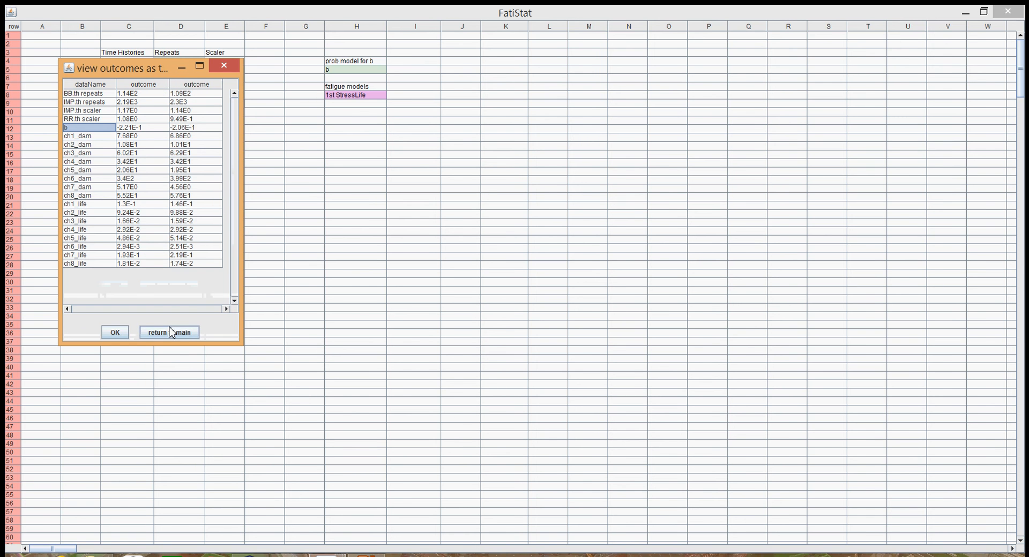
left_click(115, 333)
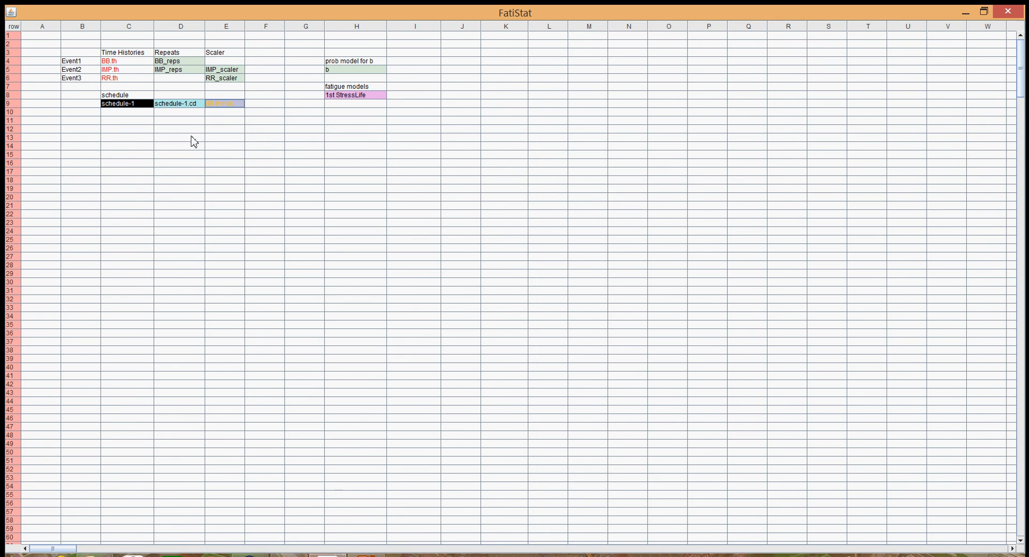
- Plot the Monte Carlo outcomes from cell E9, and close the graph window
right_click(232, 108)
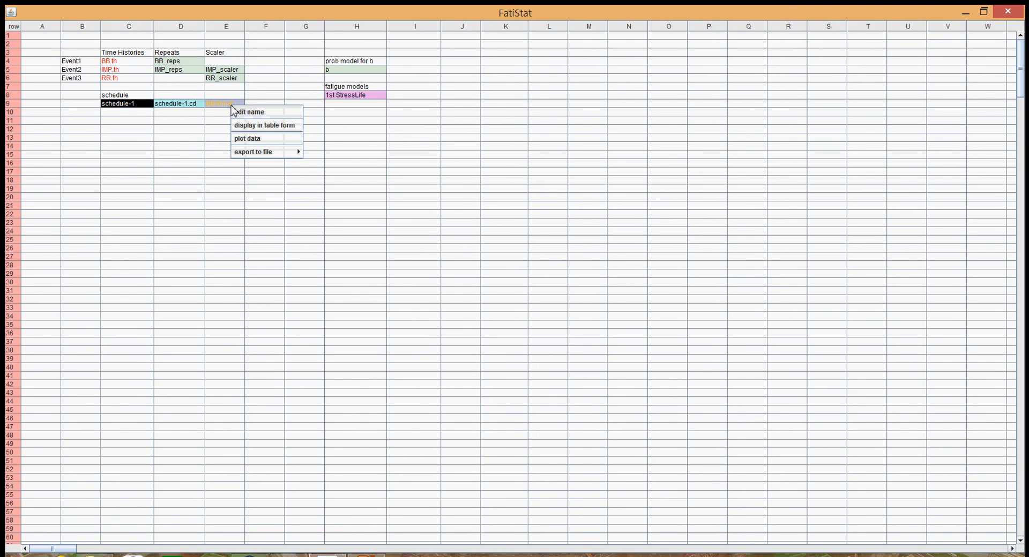
left_click(263, 139)
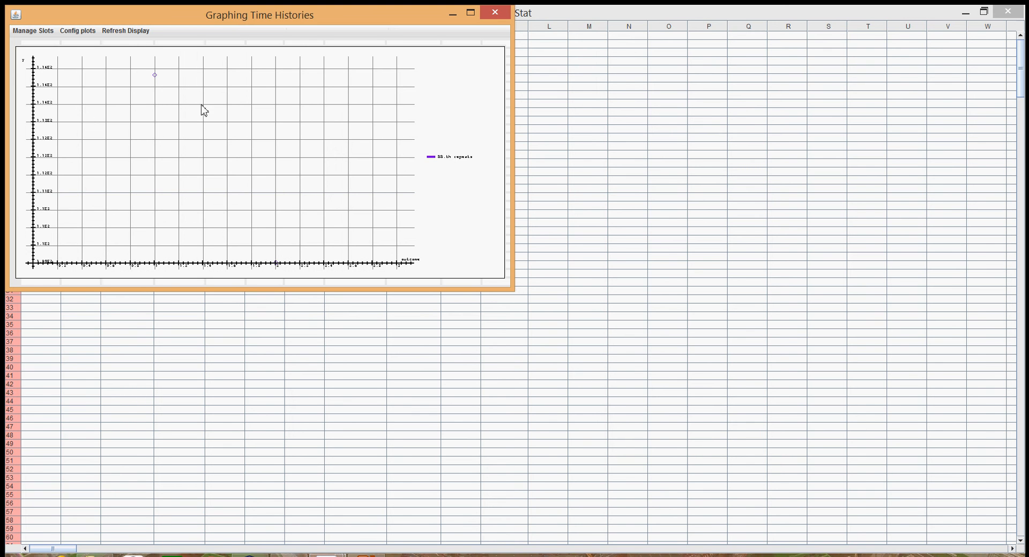
left_click_drag(334, 23, 439, 59)
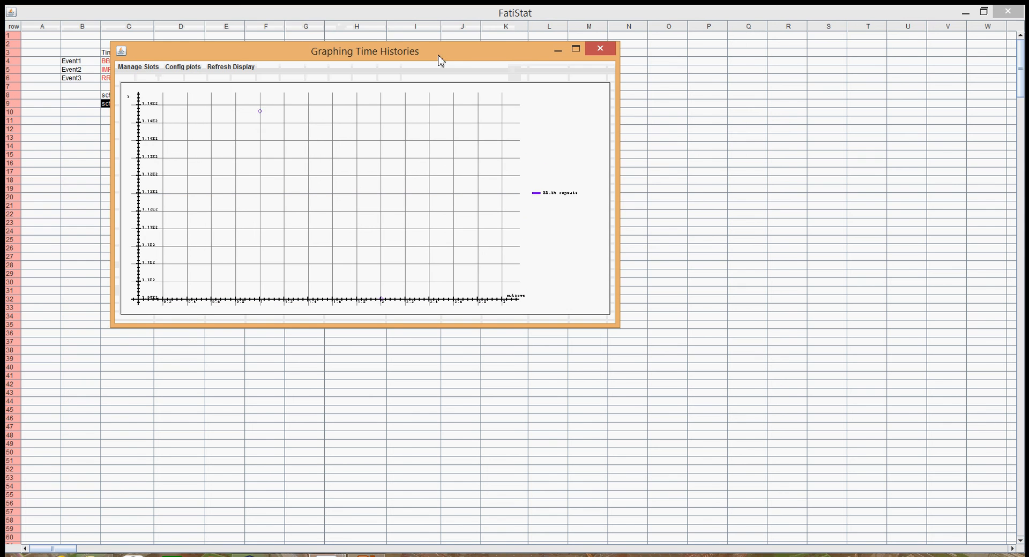
left_click(602, 50)
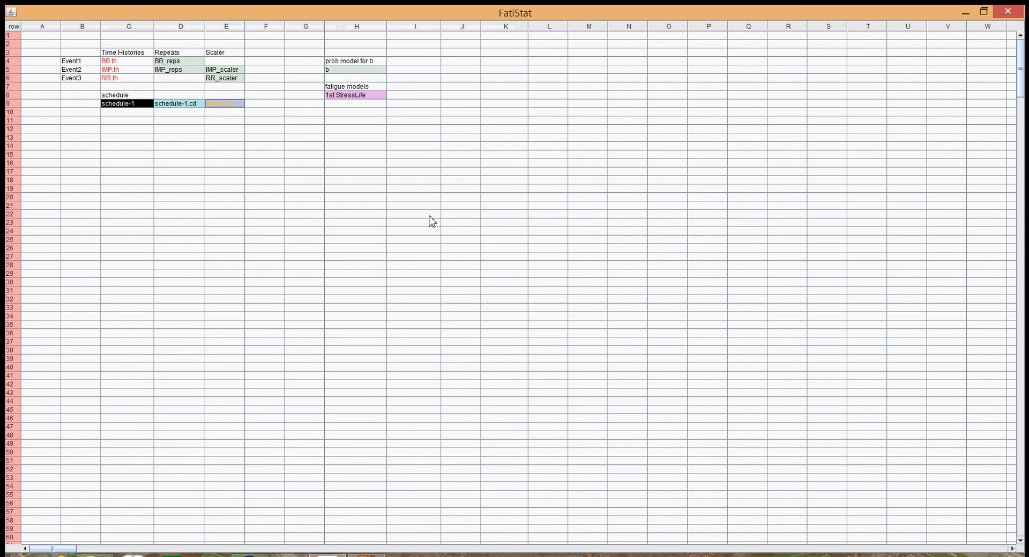
left_click(178, 137)
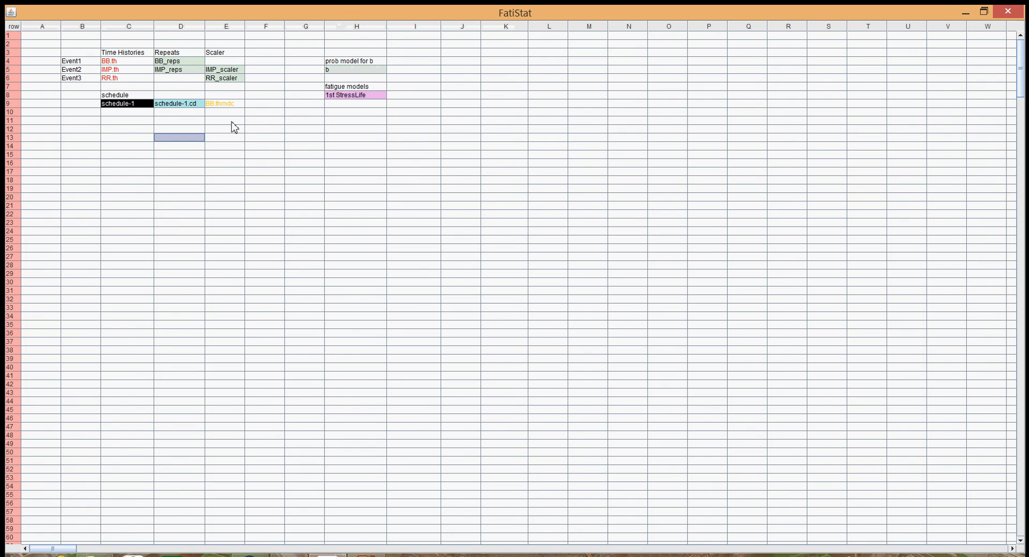
- Import the native meta data vector schedule-1-100loops.mdv from the introVideos folder into cell E11
left_click(225, 105)
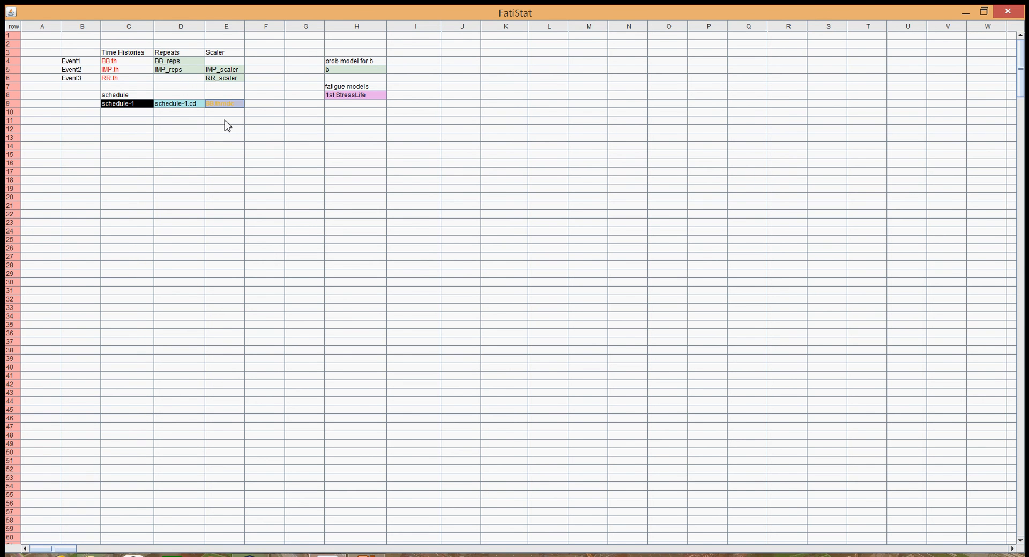
left_click(227, 120)
right_click(224, 121)
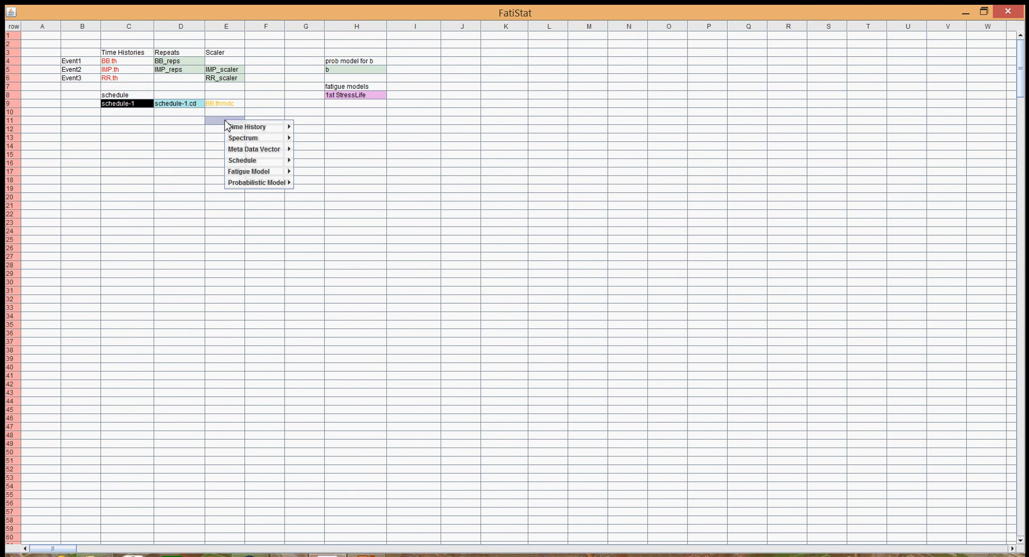
mouse_move(258, 149)
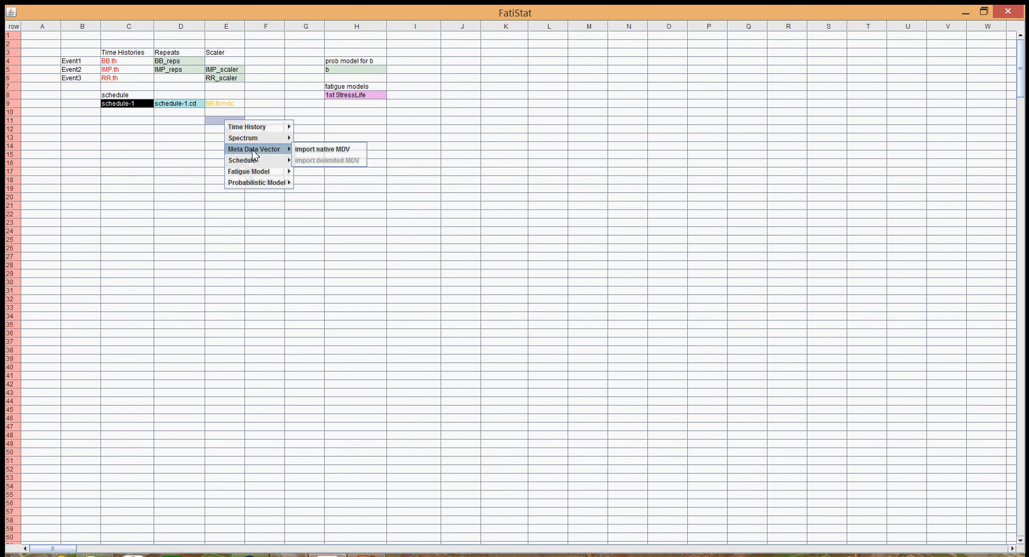
left_click(316, 150)
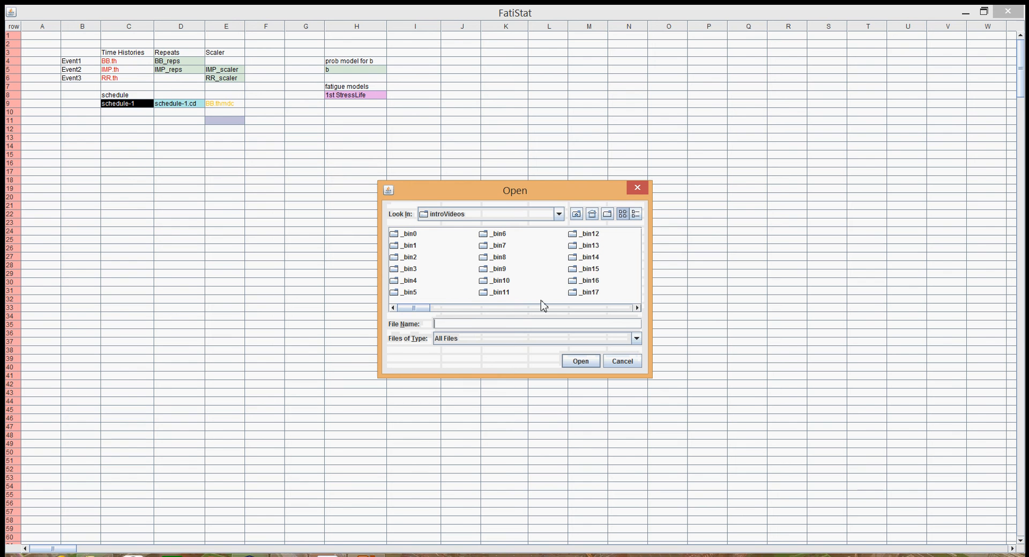
left_click_drag(422, 311, 623, 313)
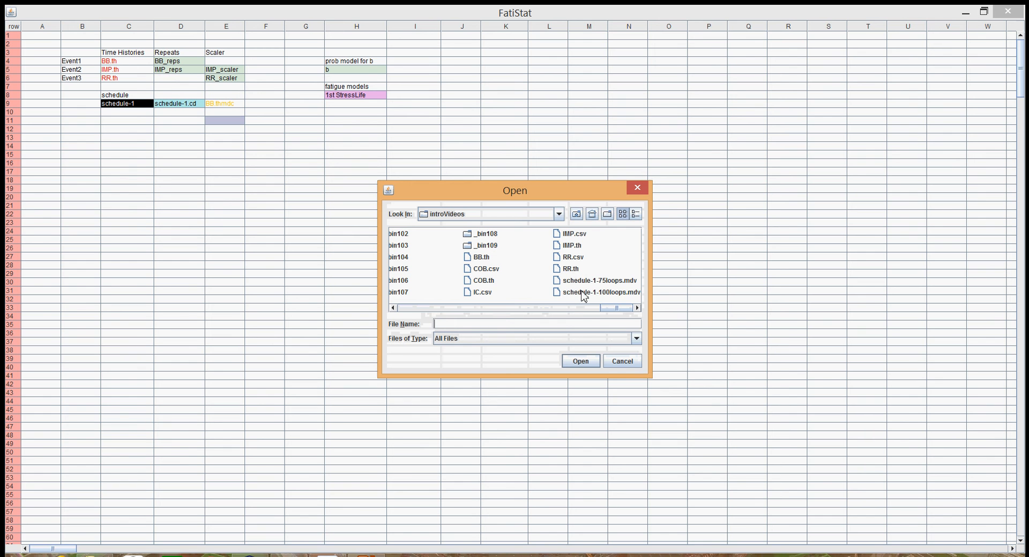
left_click(584, 293)
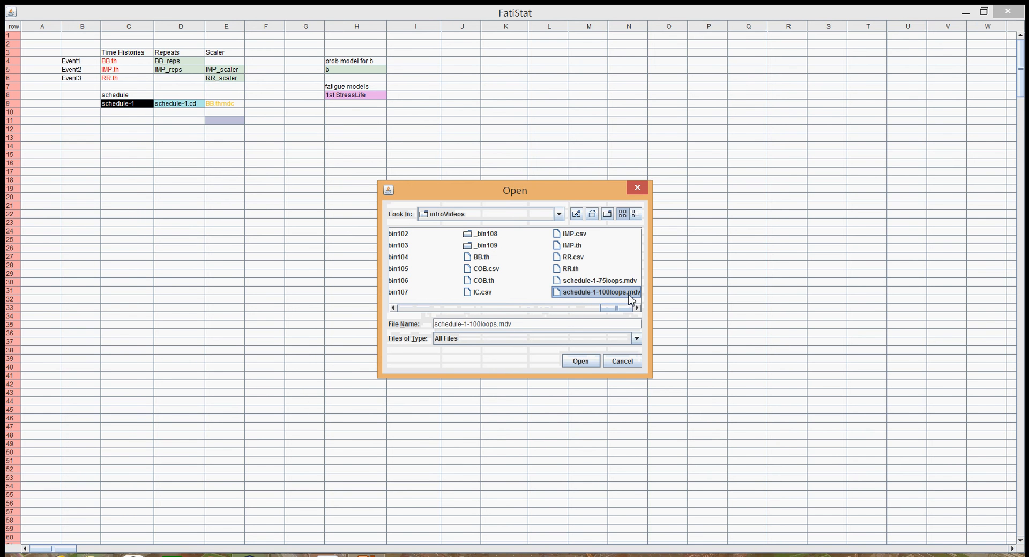
left_click(589, 364)
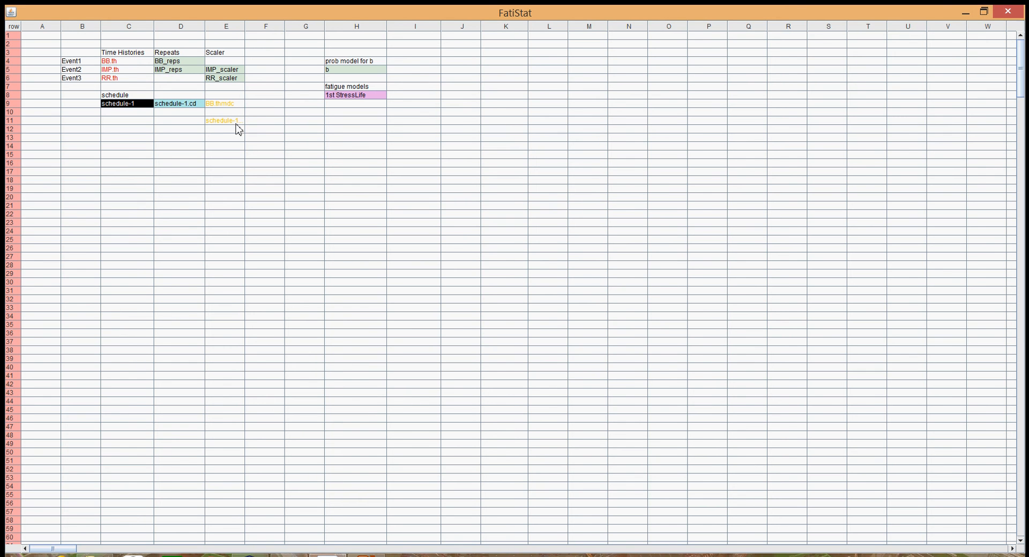
- Plot the imported 100-loop data from cell E11 and show the graph full screen
left_click(233, 123)
right_click(235, 126)
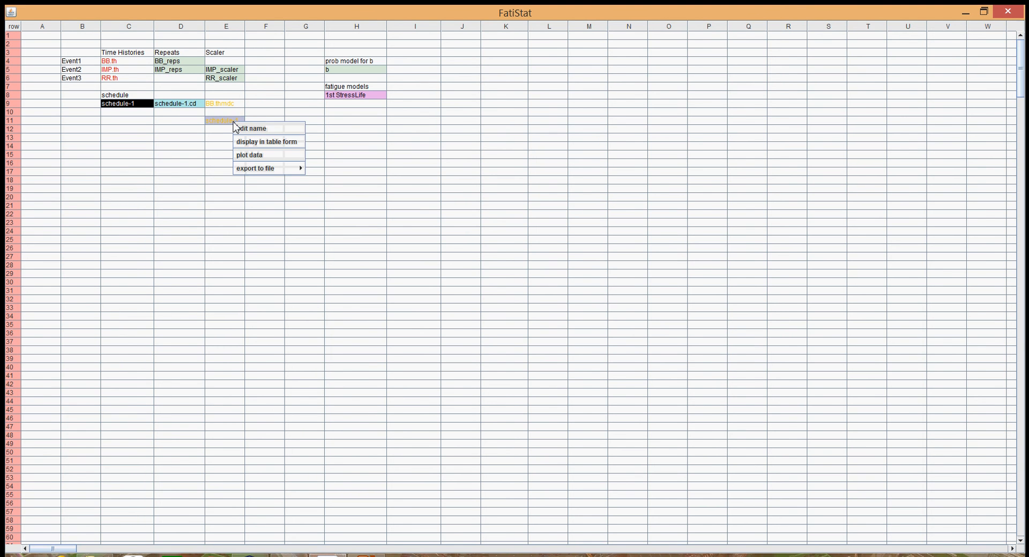
left_click(257, 155)
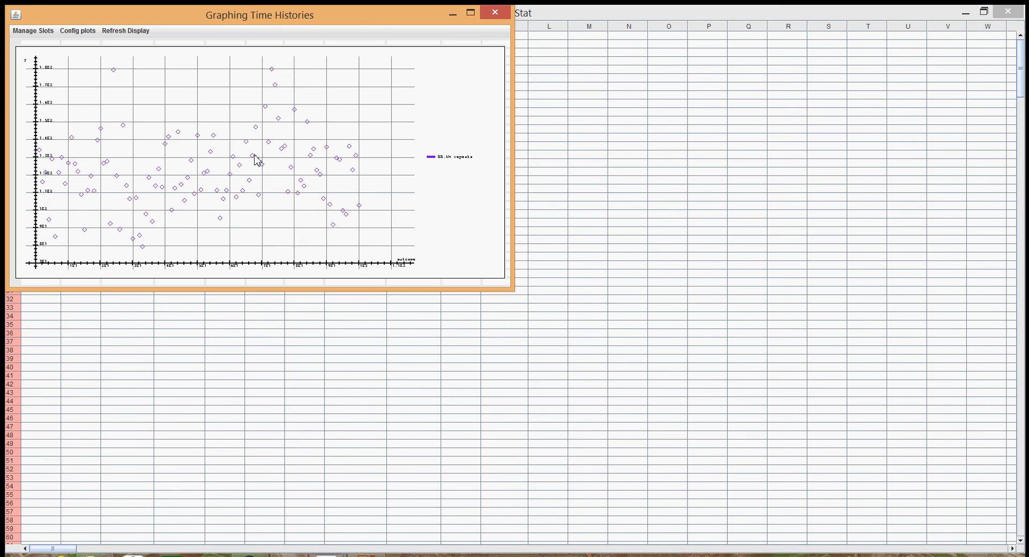
left_click(470, 15)
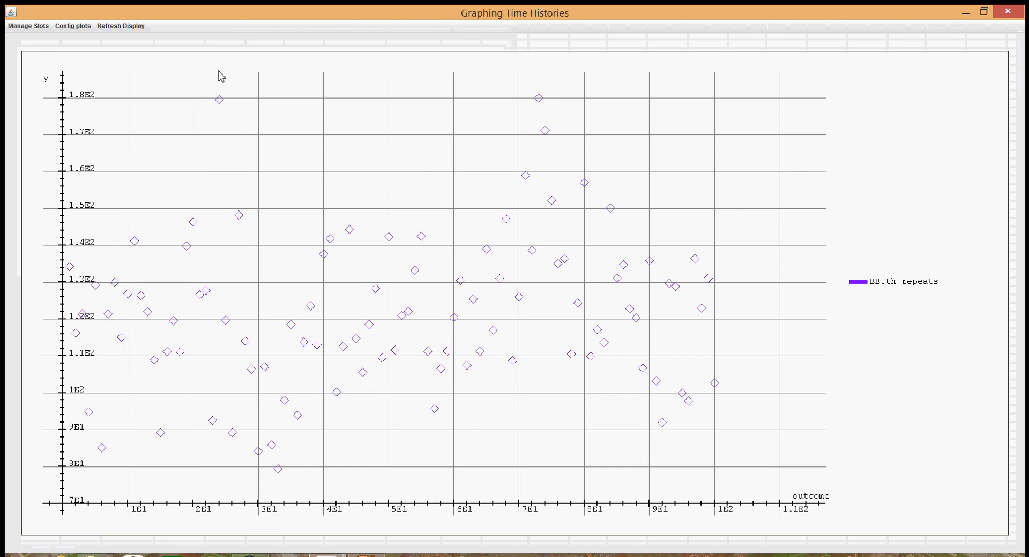
- Remove the BB.th repeats plot slot from the graph, and add a cross plot slot
left_click(43, 31)
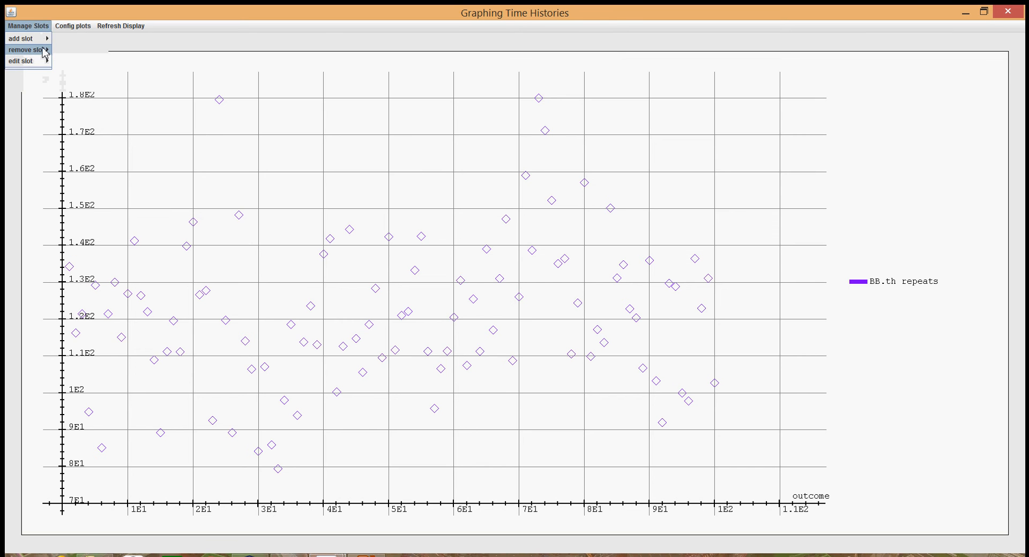
left_click(60, 50)
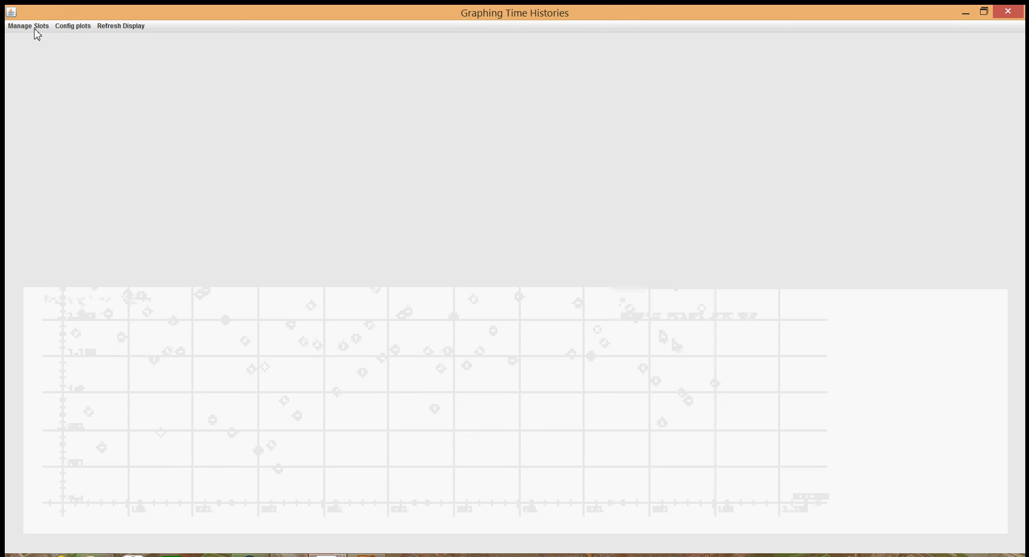
left_click(36, 27)
mouse_move(32, 38)
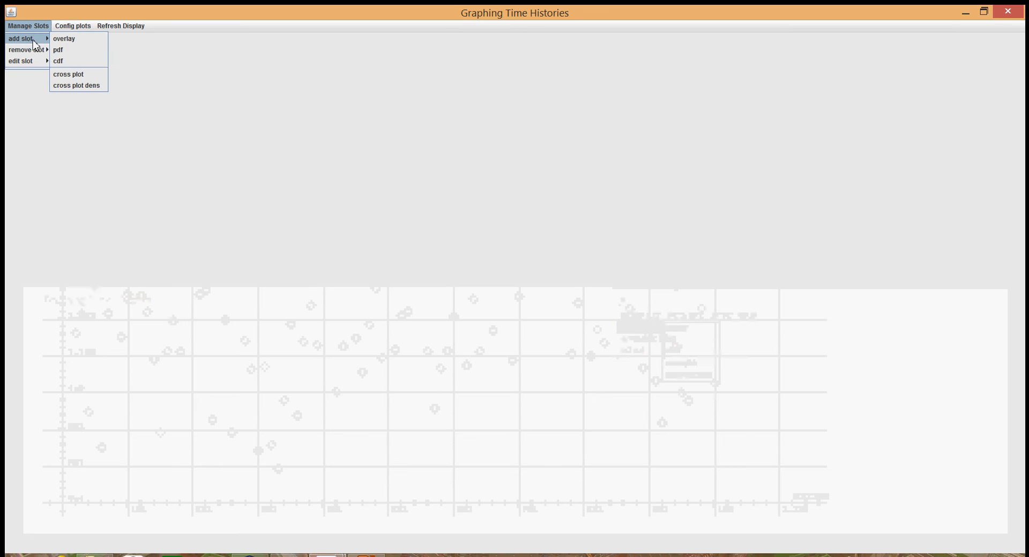
left_click(64, 63)
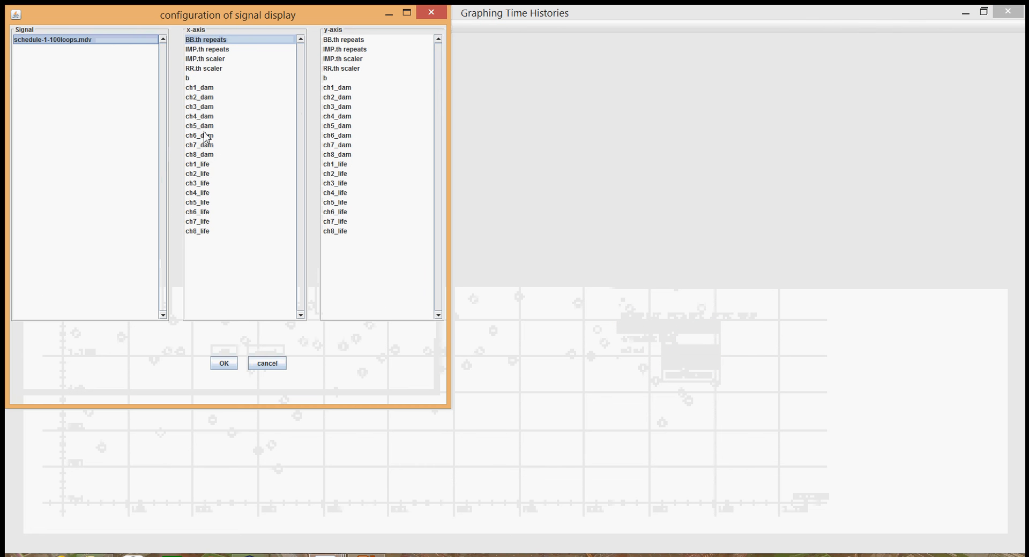
- Use ch1_dam as the cross plot's x-axis channel and select IMP.th scaler in red for the y-axis
left_click(204, 88)
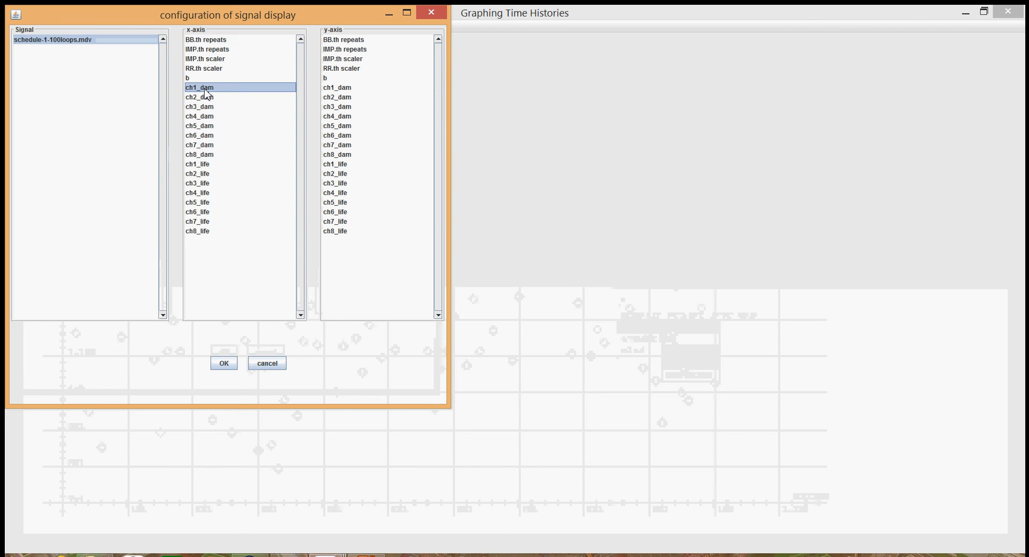
left_click(349, 62)
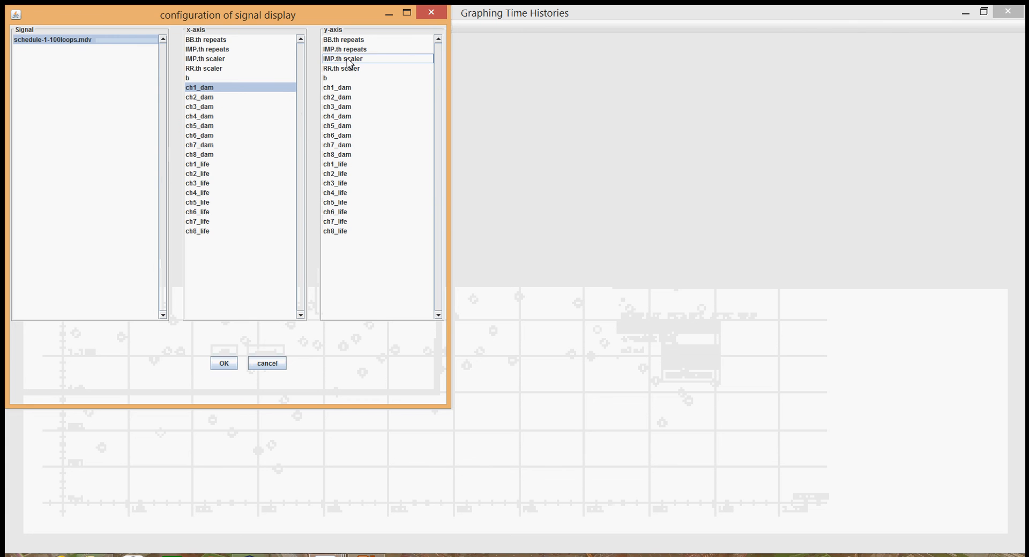
right_click(347, 59)
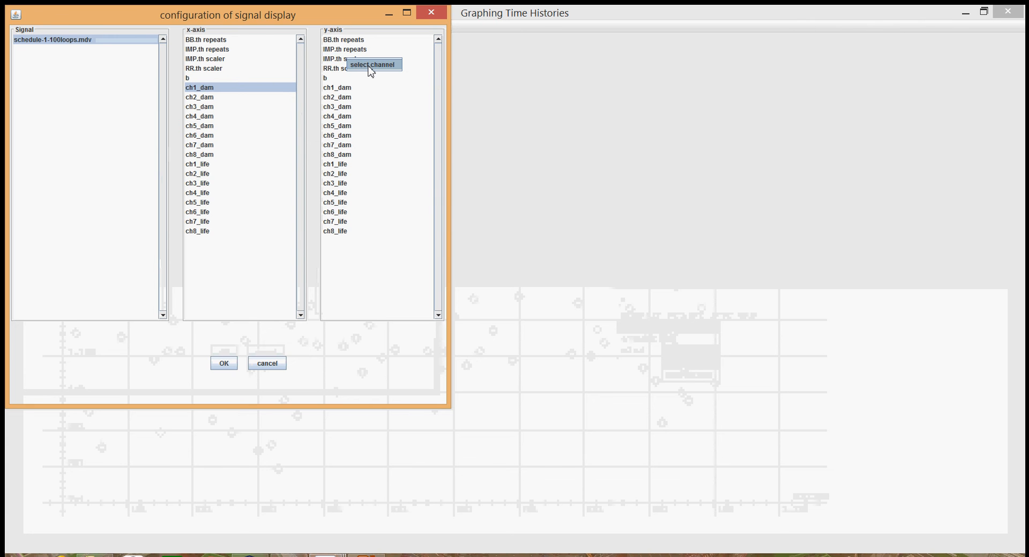
left_click(369, 67)
left_click(503, 266)
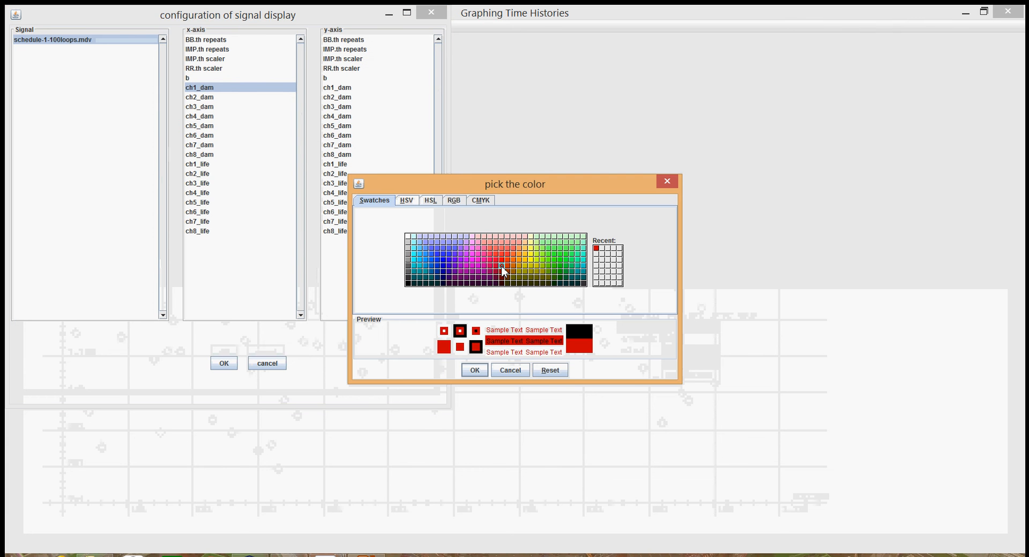
left_click(474, 370)
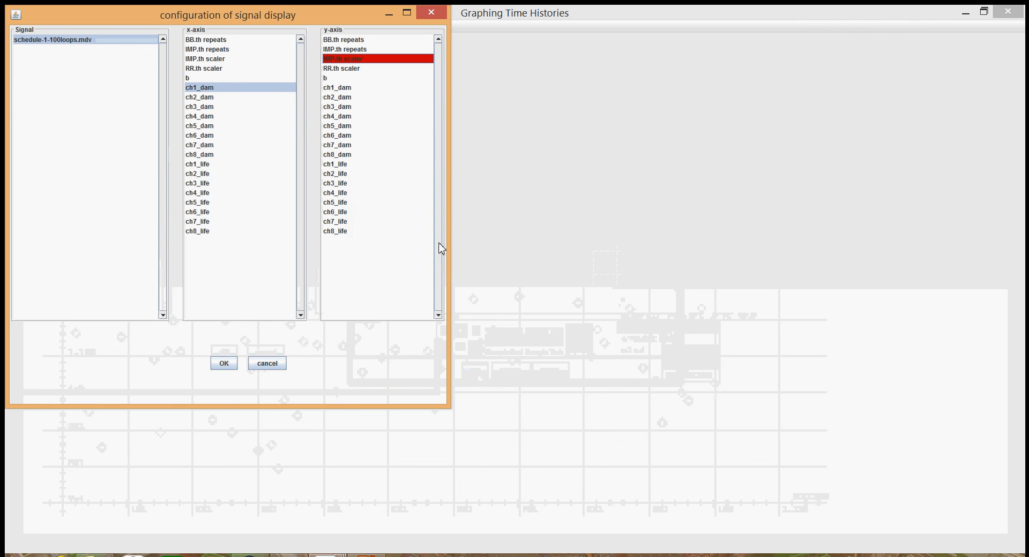
- Add RR.th scaler in green as a second y-axis channel and display the cross plot
left_click(355, 69)
right_click(355, 70)
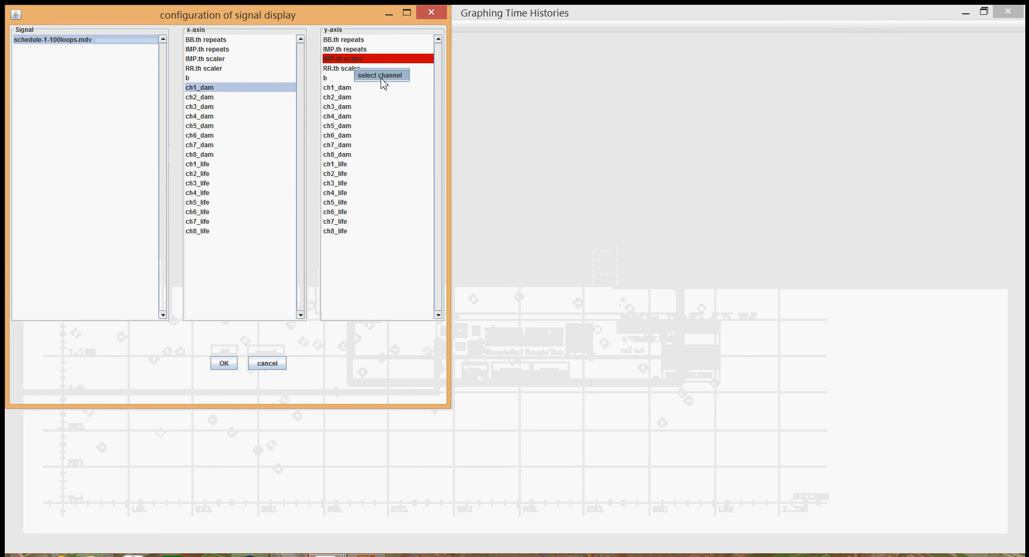
left_click(381, 75)
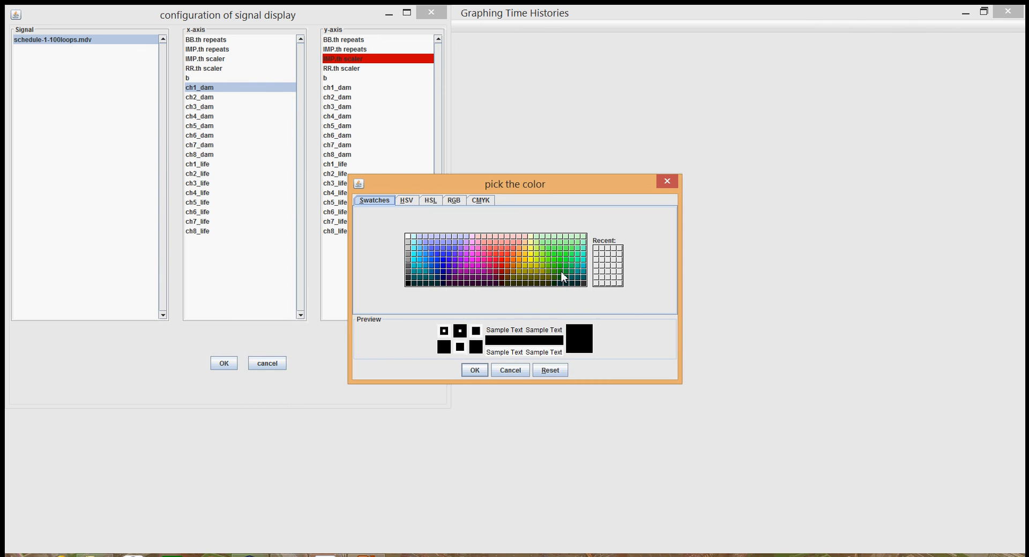
left_click(560, 272)
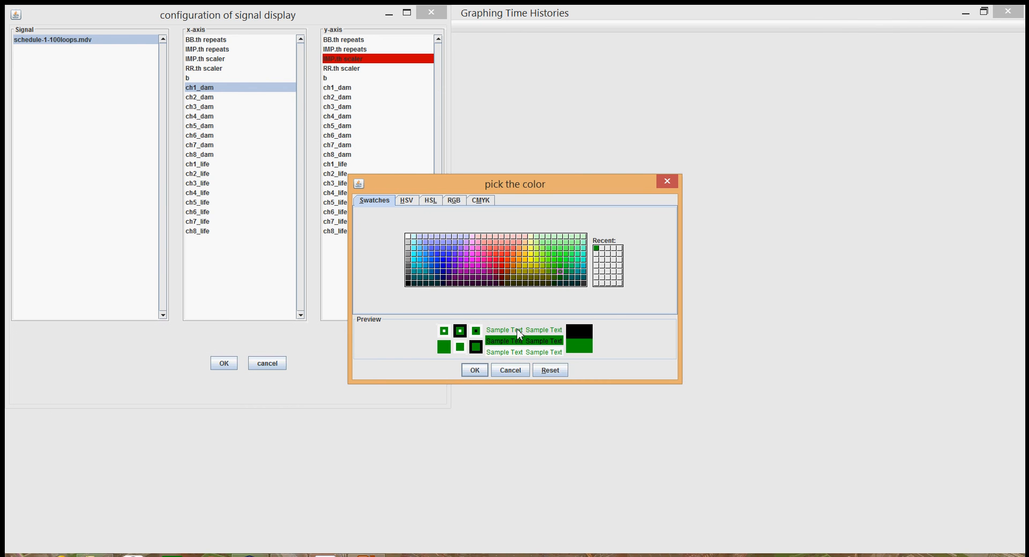
left_click(475, 370)
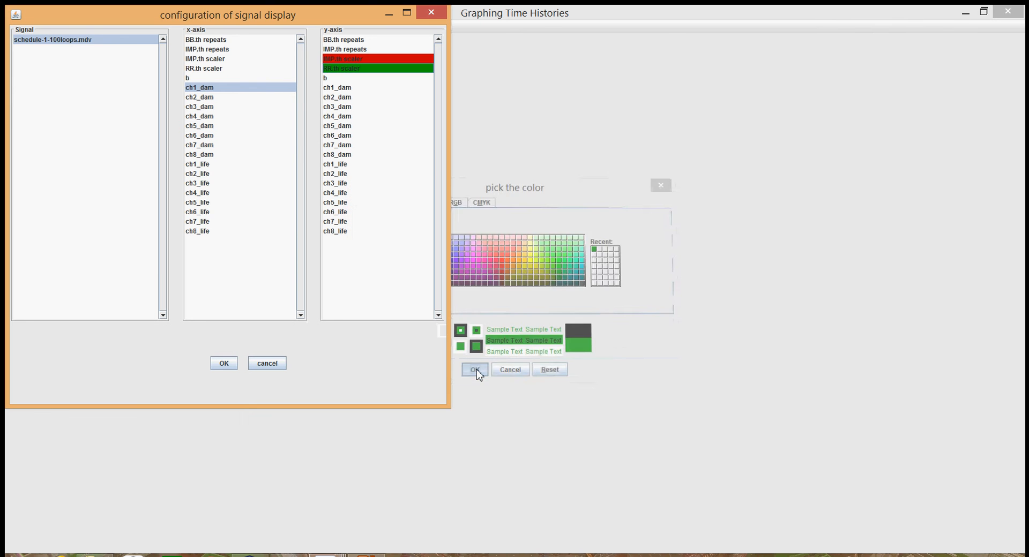
left_click(224, 363)
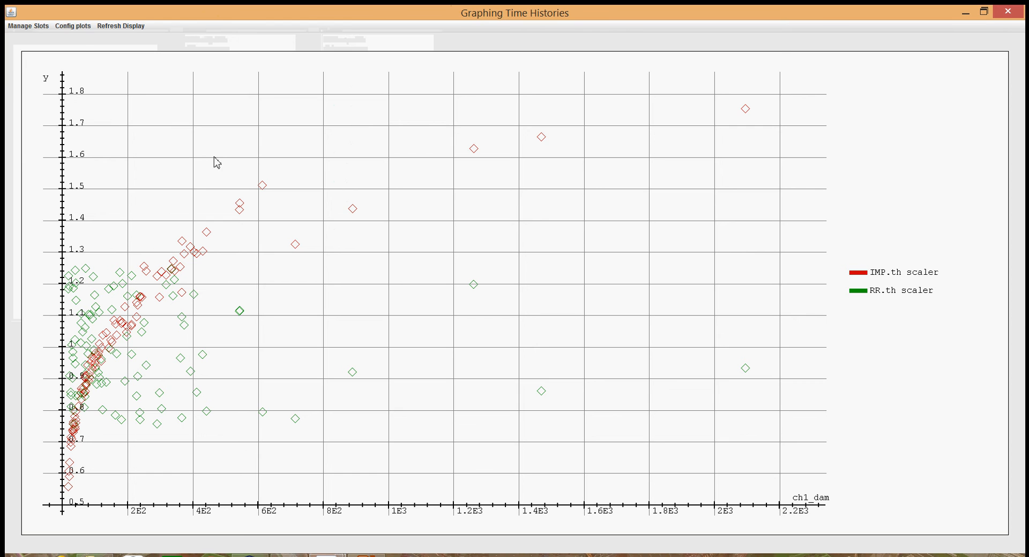
- Set the cross plot's x-axis in slot 0 to a log scale with a minimum of 0.1, and validate and apply the limits
left_click(92, 29)
mouse_move(86, 39)
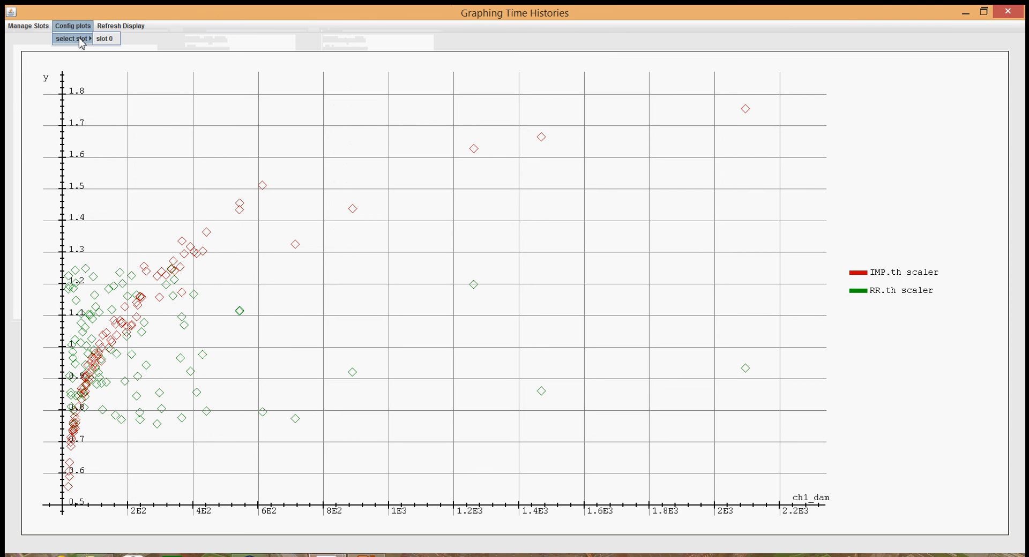
left_click(106, 39)
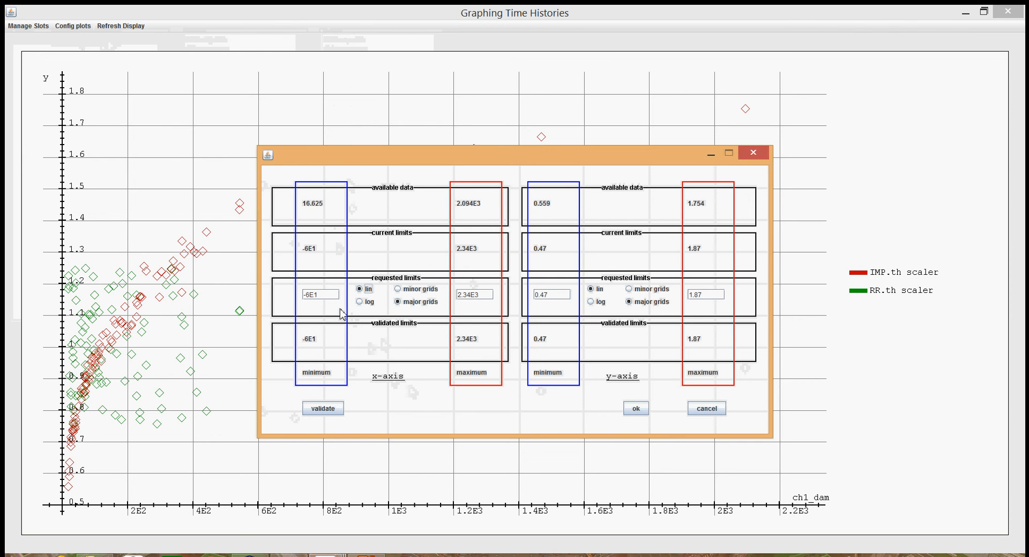
left_click_drag(334, 295, 304, 295)
type("00")
key("BackSpace")
left_click(369, 306)
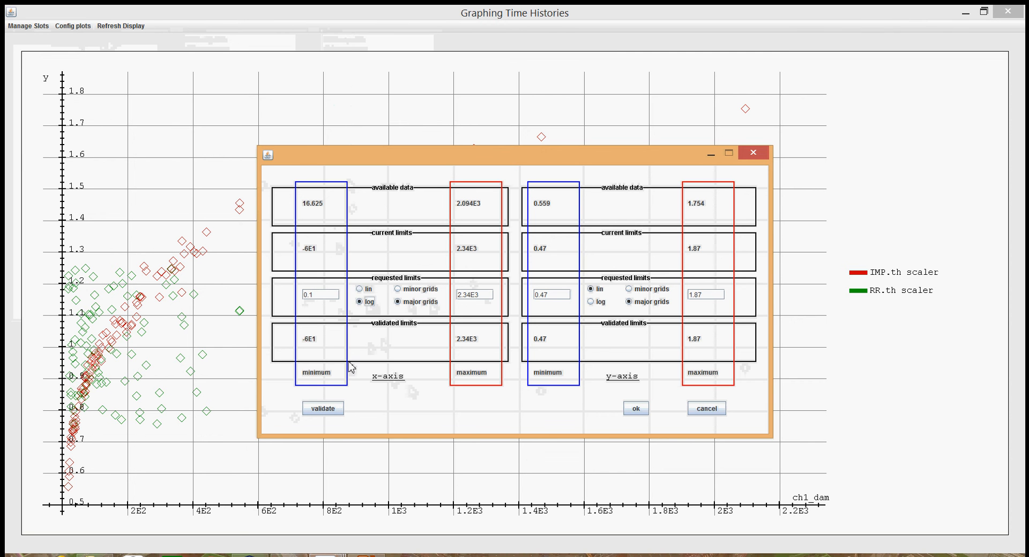
left_click(329, 412)
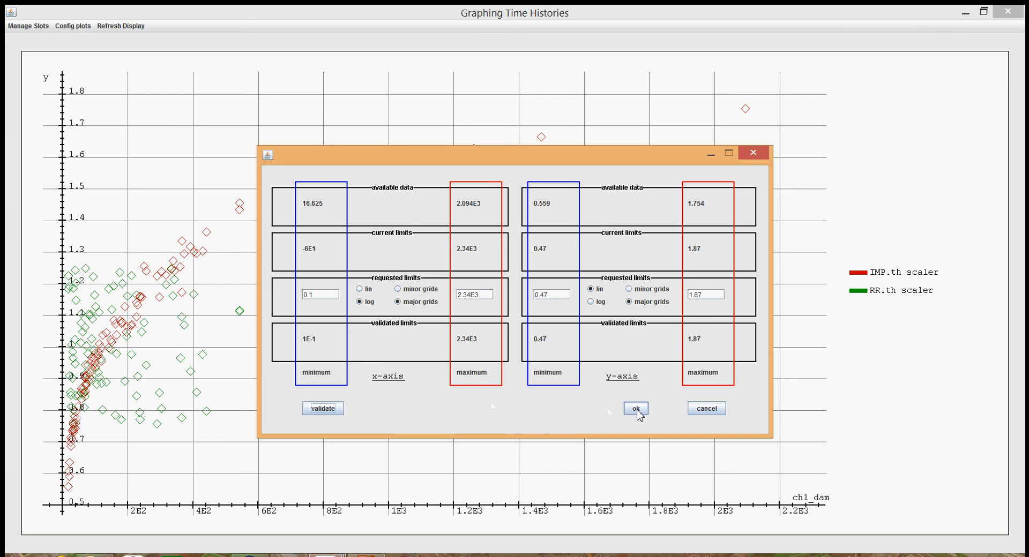
left_click(637, 409)
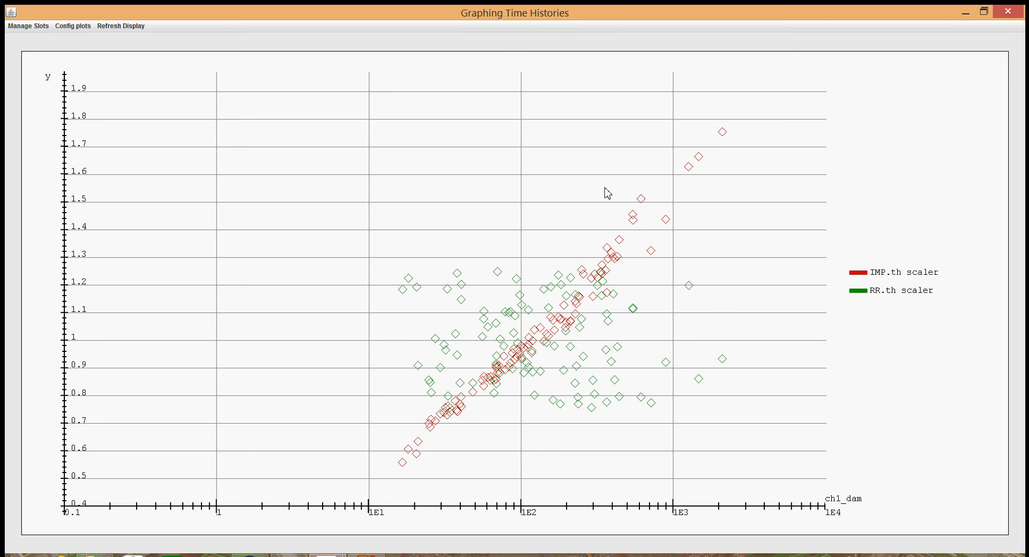
- Remove the cross plot slot from the graph and add a cdf slot
left_click(27, 27)
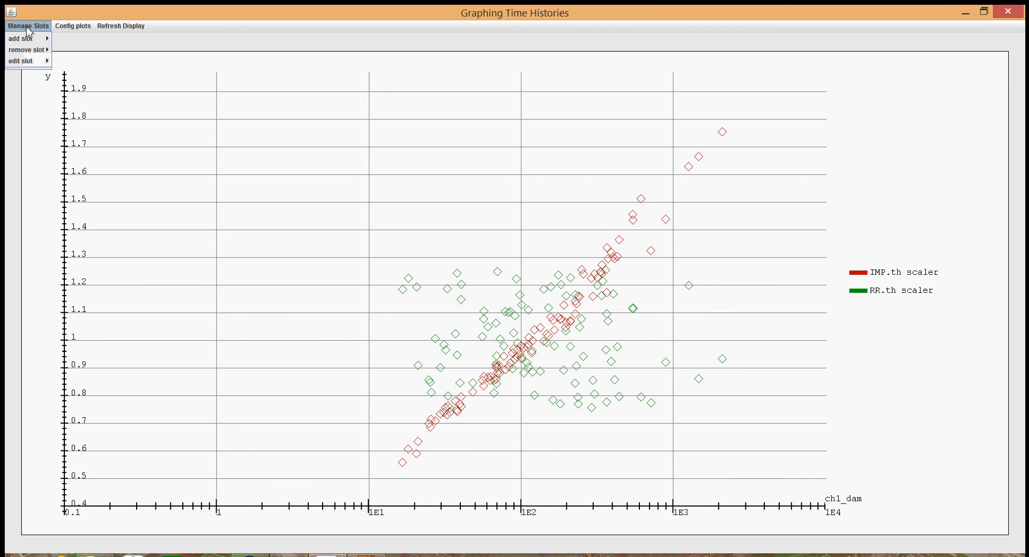
left_click(62, 49)
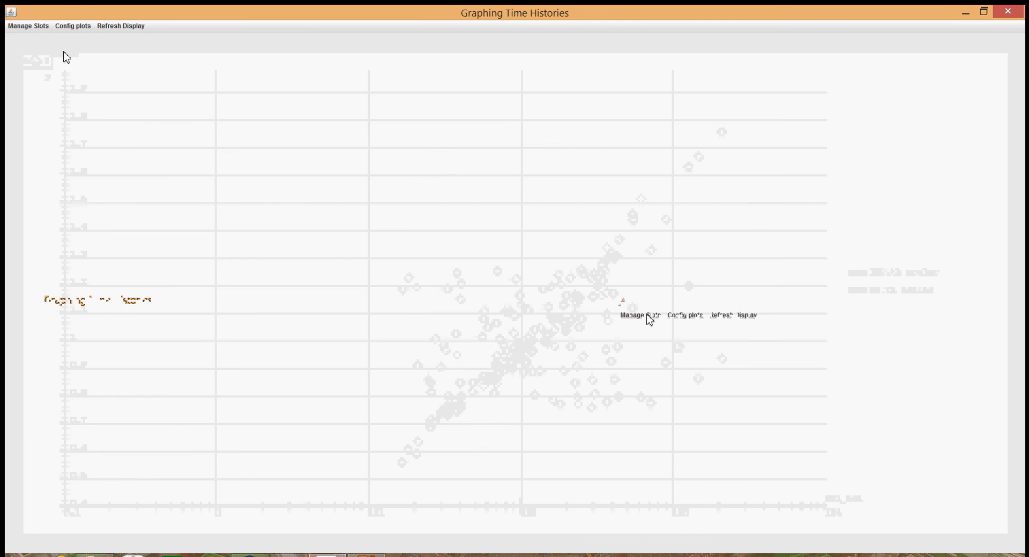
left_click(34, 26)
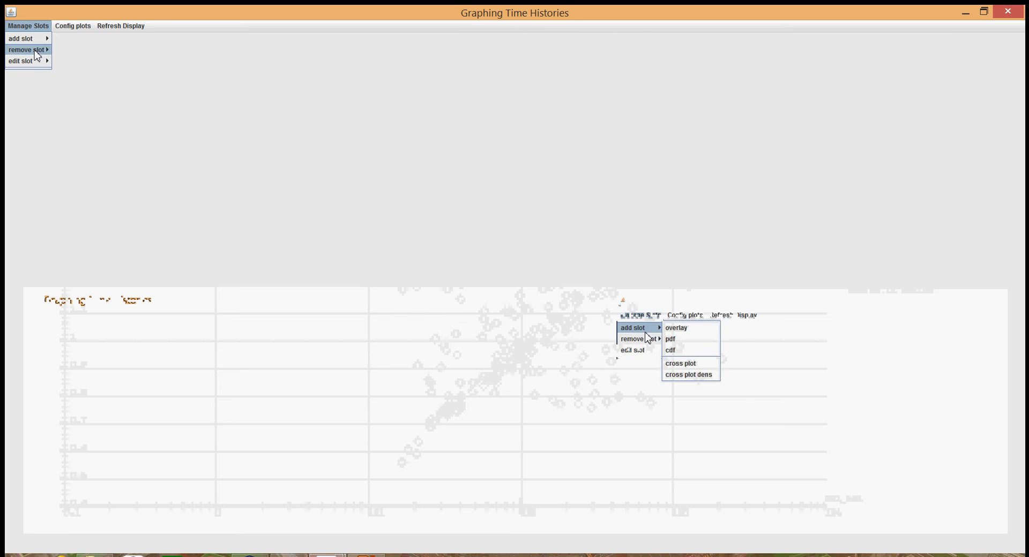
mouse_move(33, 44)
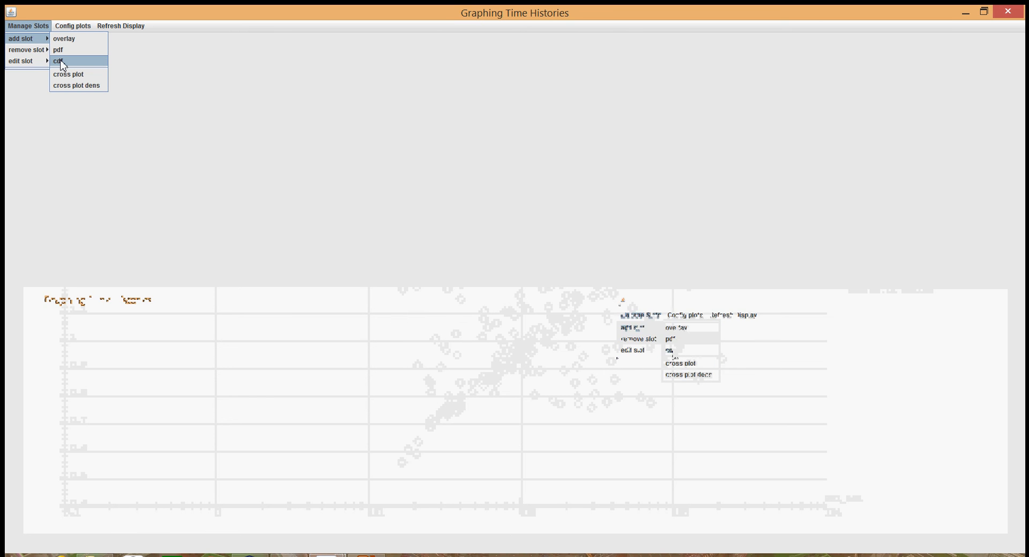
left_click(60, 62)
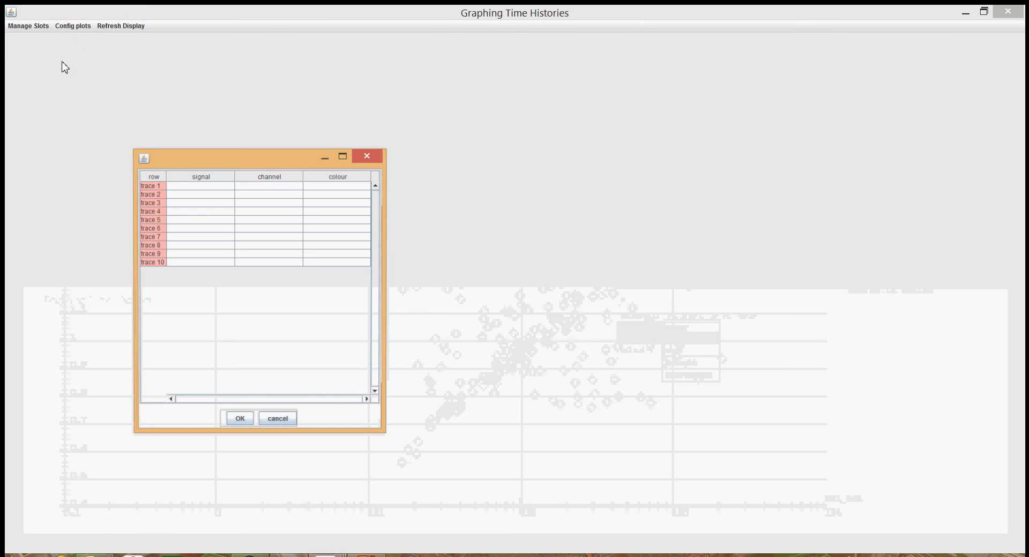
- Assign the signal schedule-1-100loops.mdv and the channel ch1_life to trace 1
left_click(218, 187)
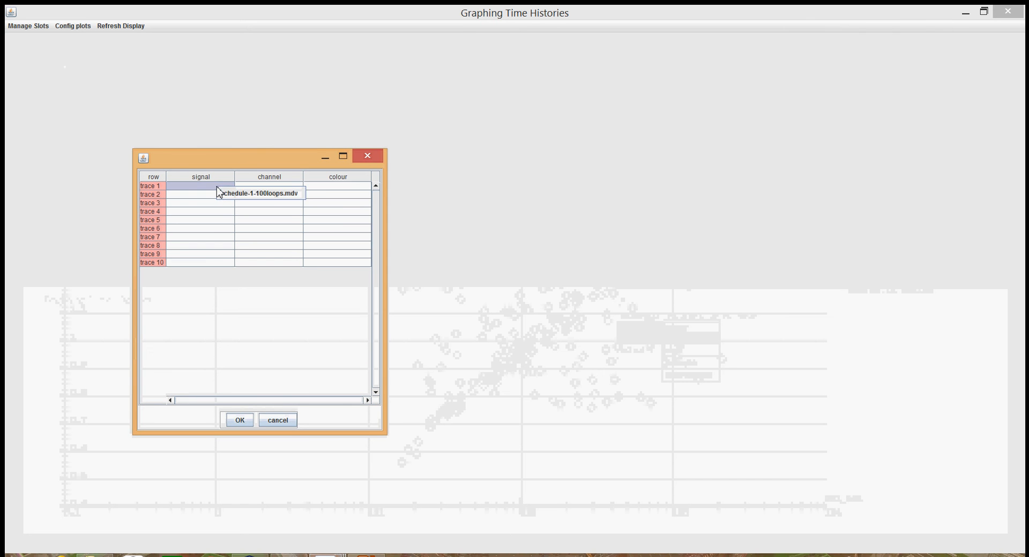
left_click(236, 196)
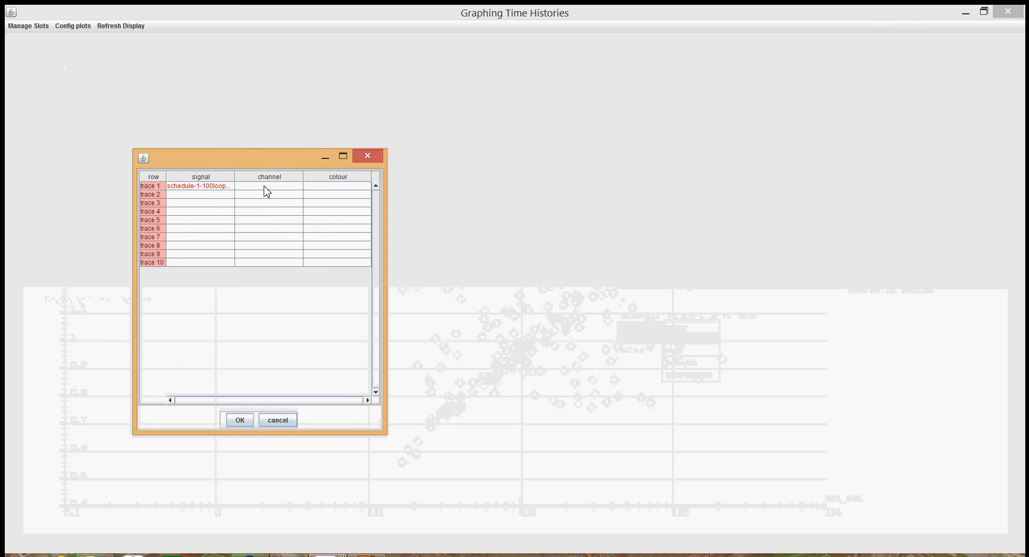
left_click(269, 187)
left_click(272, 189)
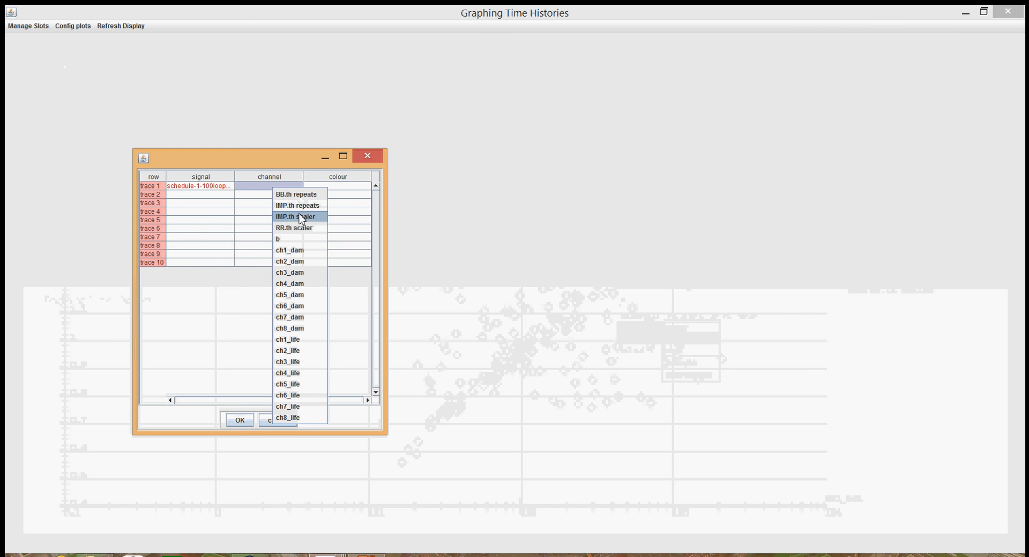
left_click(298, 343)
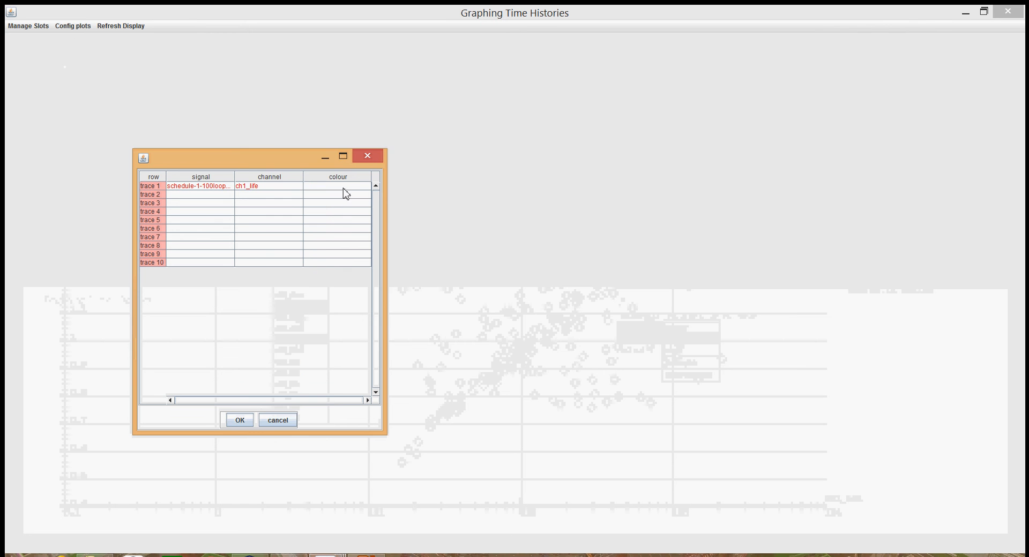
- Give trace 1 a green colour and display the cdf plot
left_click(346, 189)
right_click(346, 188)
left_click(375, 192)
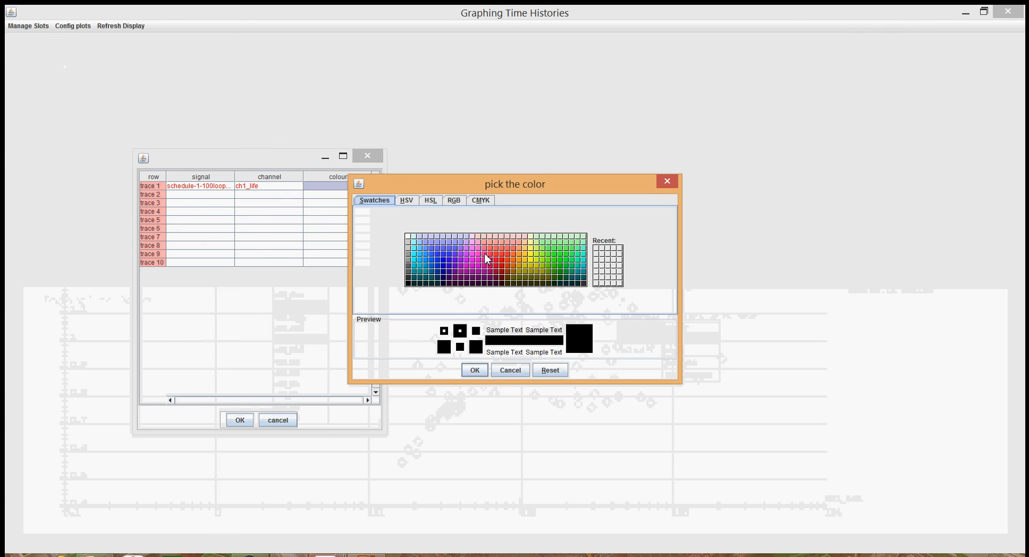
left_click(560, 272)
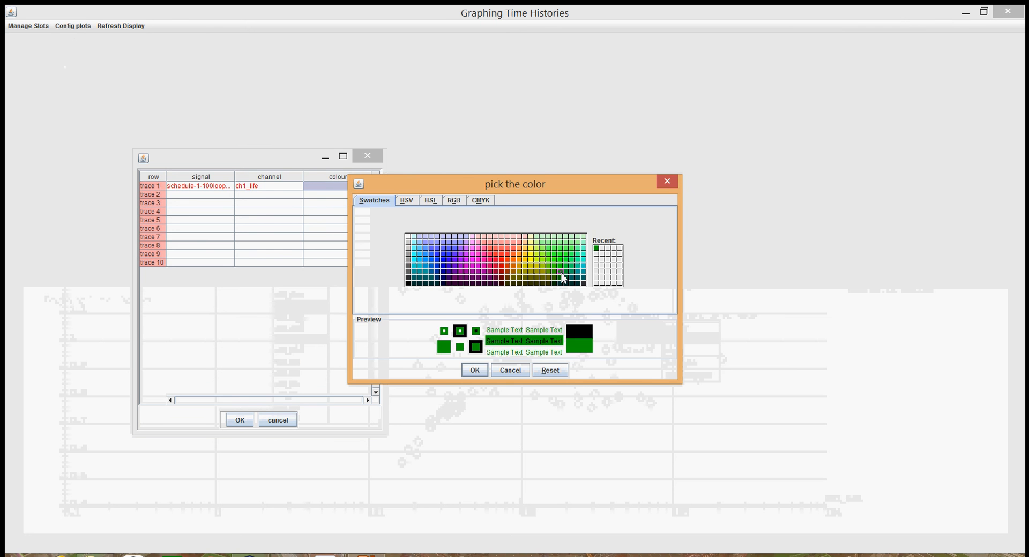
left_click(482, 370)
left_click(240, 420)
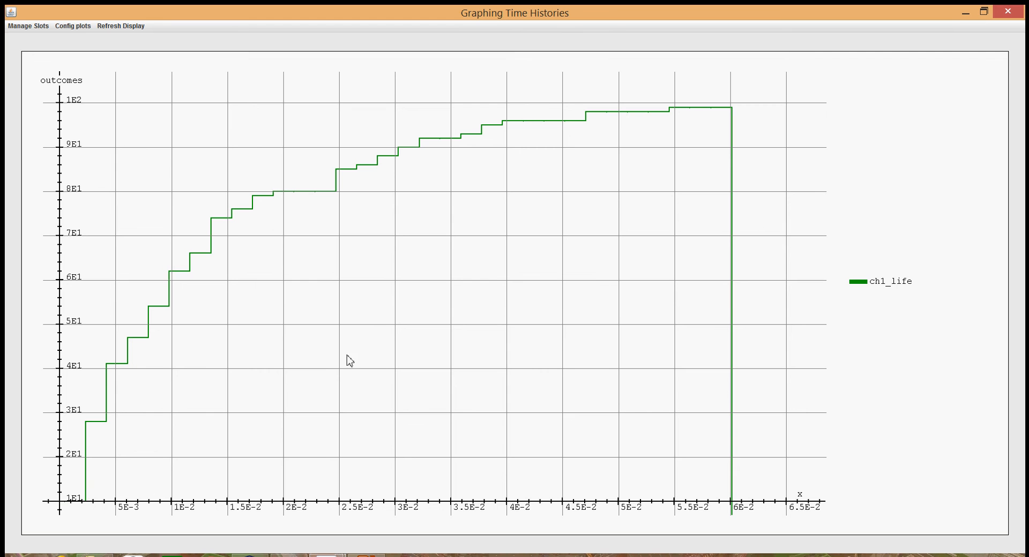
- Set the cdf's x-axis to 64 bins equispaced in lin
right_click(324, 368)
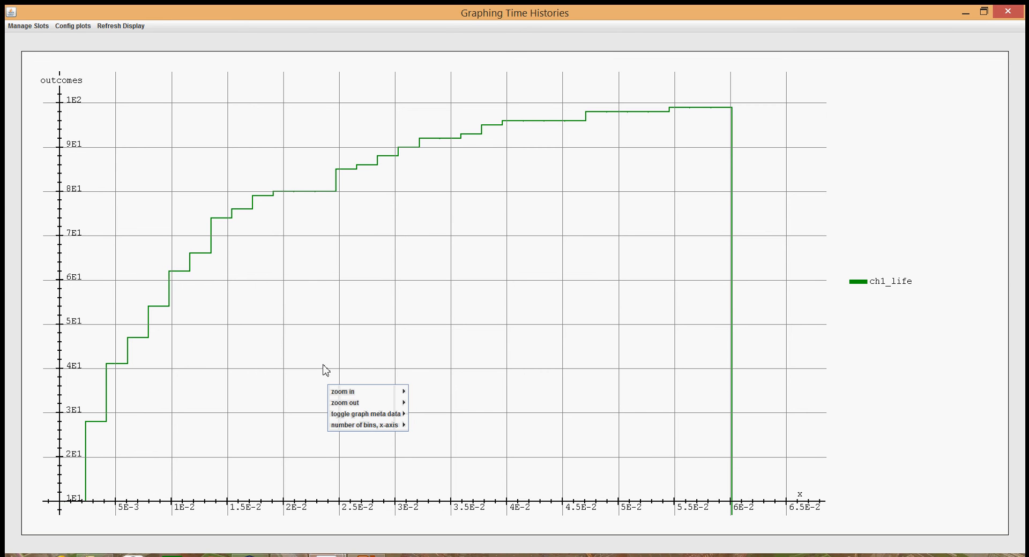
mouse_move(349, 406)
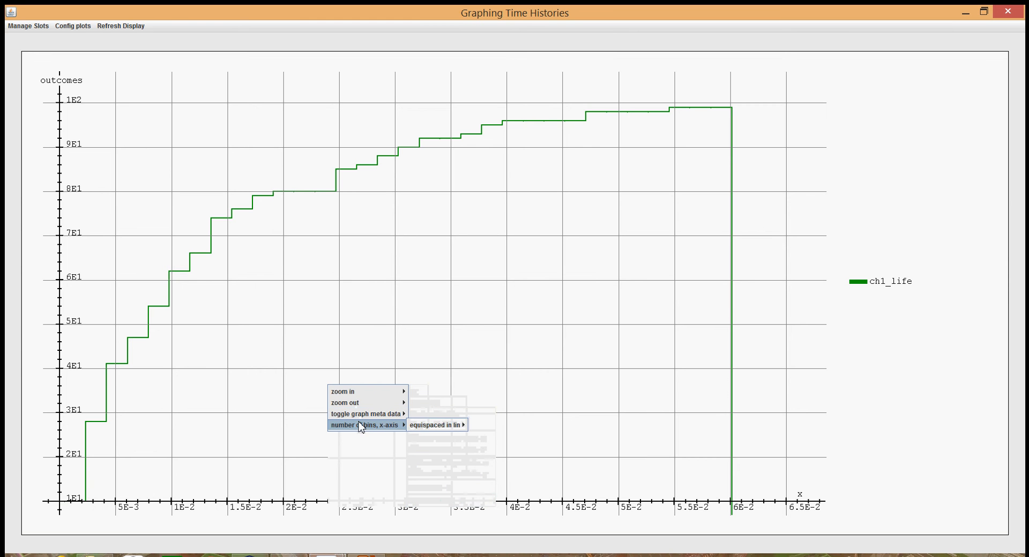
mouse_move(421, 426)
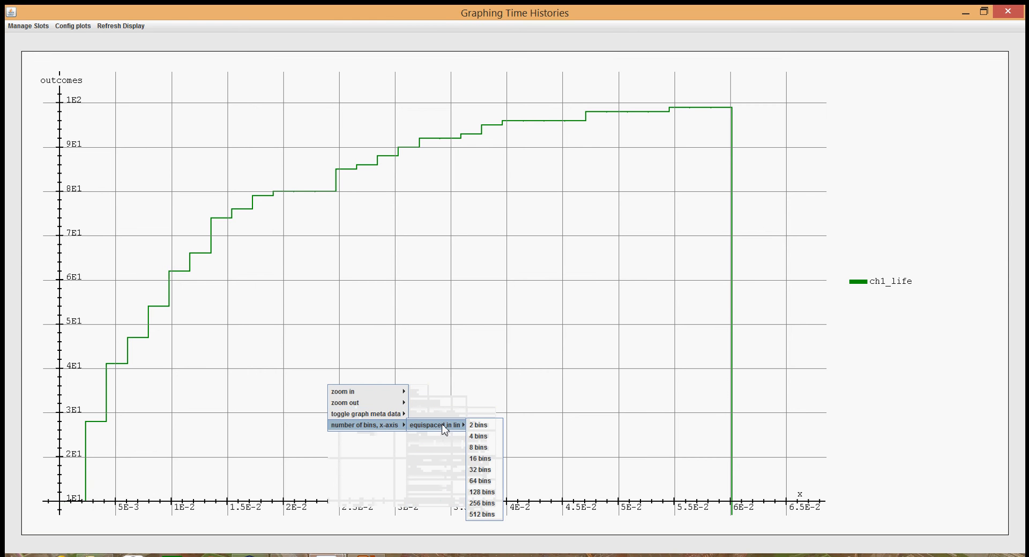
left_click(480, 481)
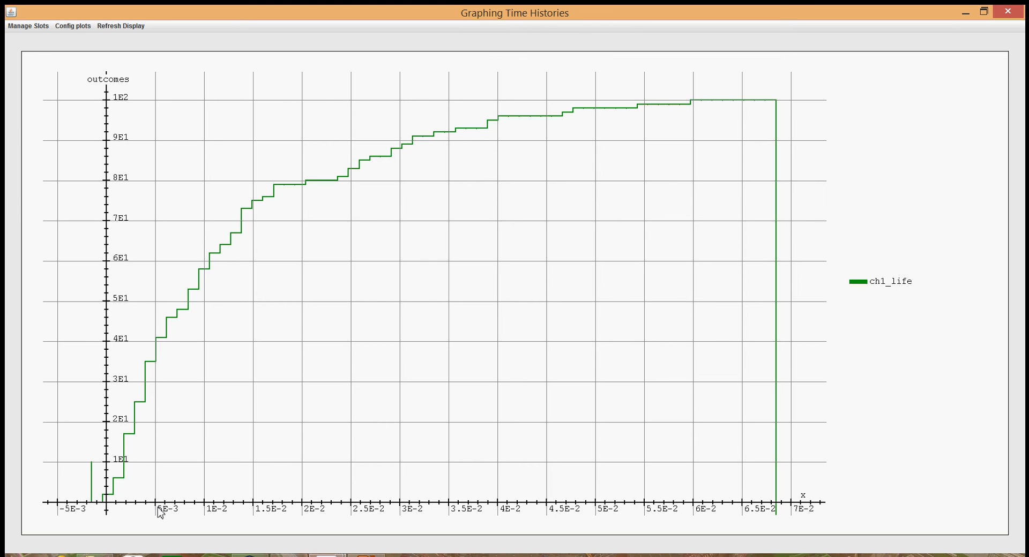
- Limit the cdf plot's x-axis in slot 0 to a range from 0 to 0.005, and validate and apply the limits
left_click(73, 26)
mouse_move(74, 38)
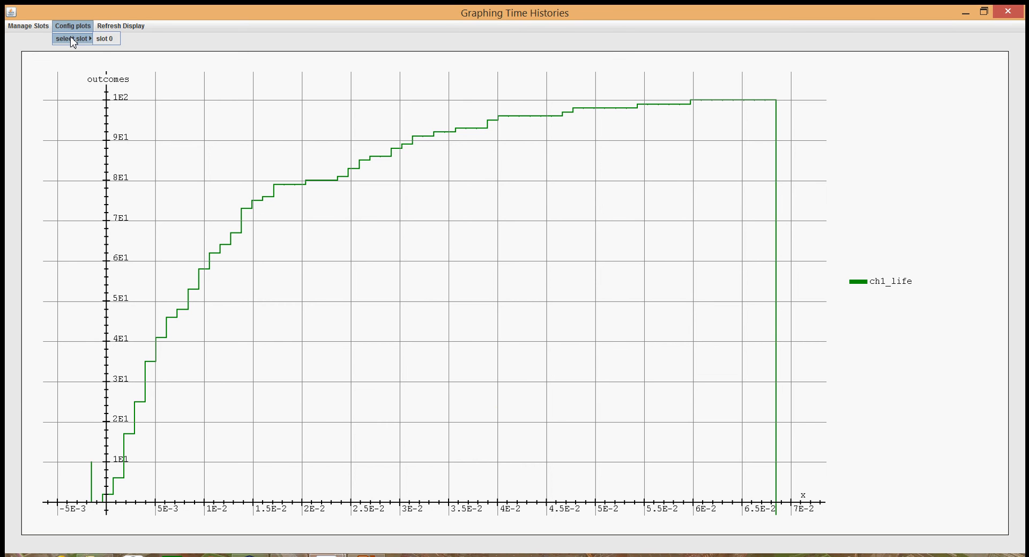
left_click(104, 41)
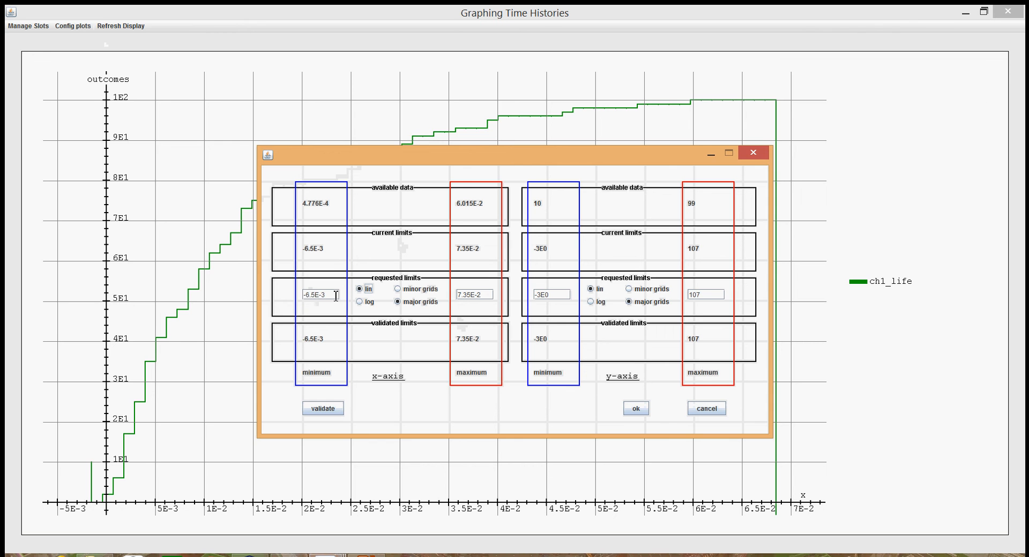
left_click_drag(336, 296, 254, 297)
type("0")
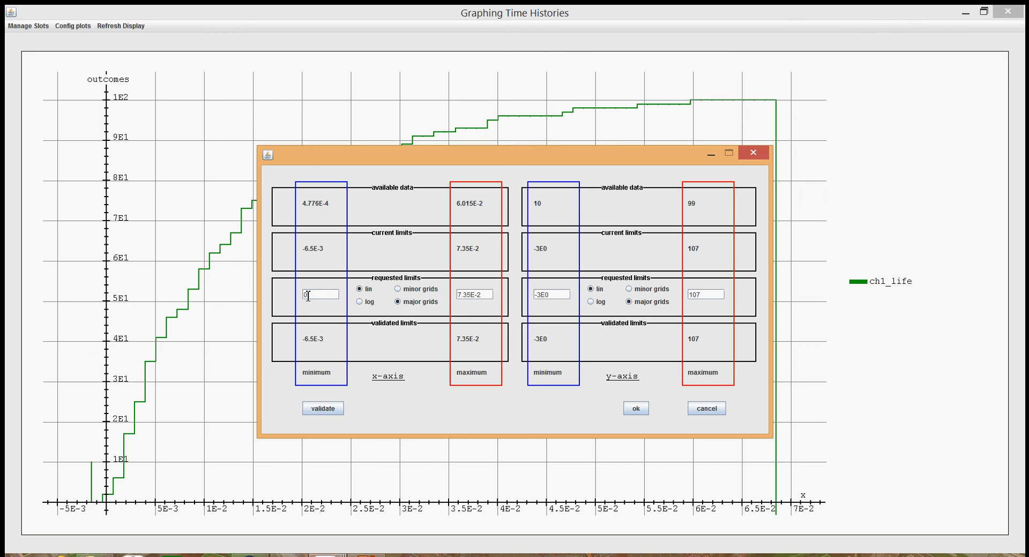
left_click_drag(481, 295, 444, 296)
type("0.005")
left_click(324, 408)
left_click(636, 409)
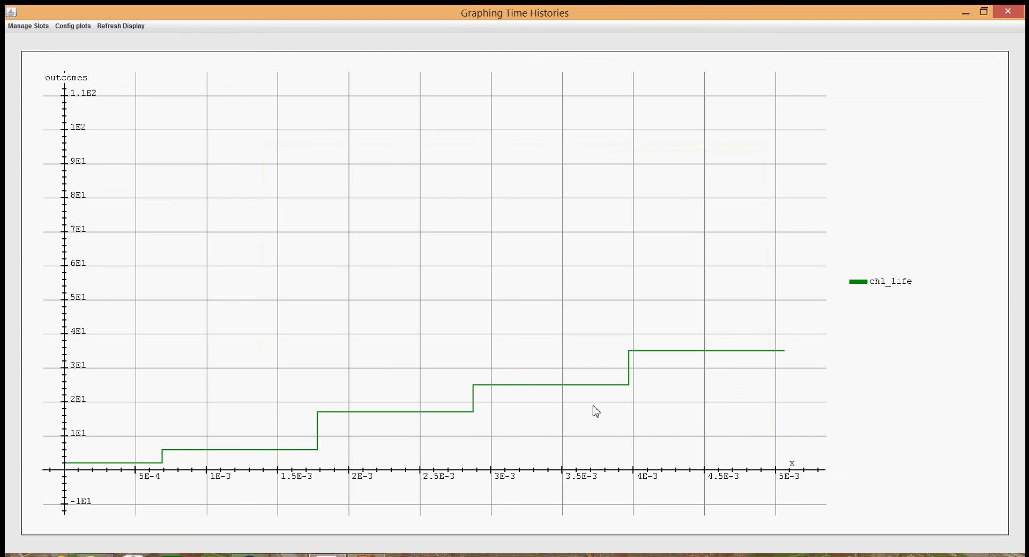
- Set the ch1_life cdf's x-axis to 32 bins equispaced in lin, and close the graph window
right_click(381, 345)
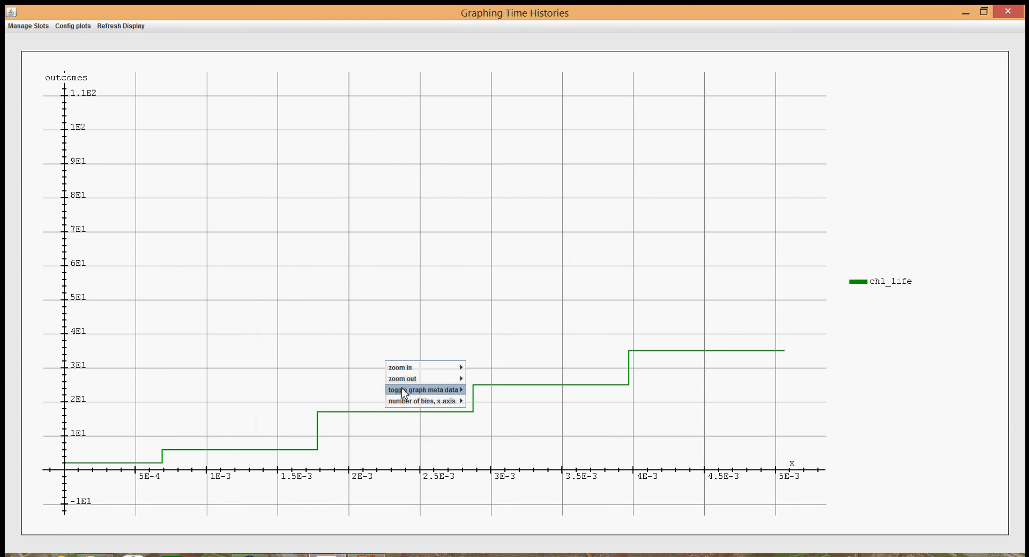
mouse_move(410, 403)
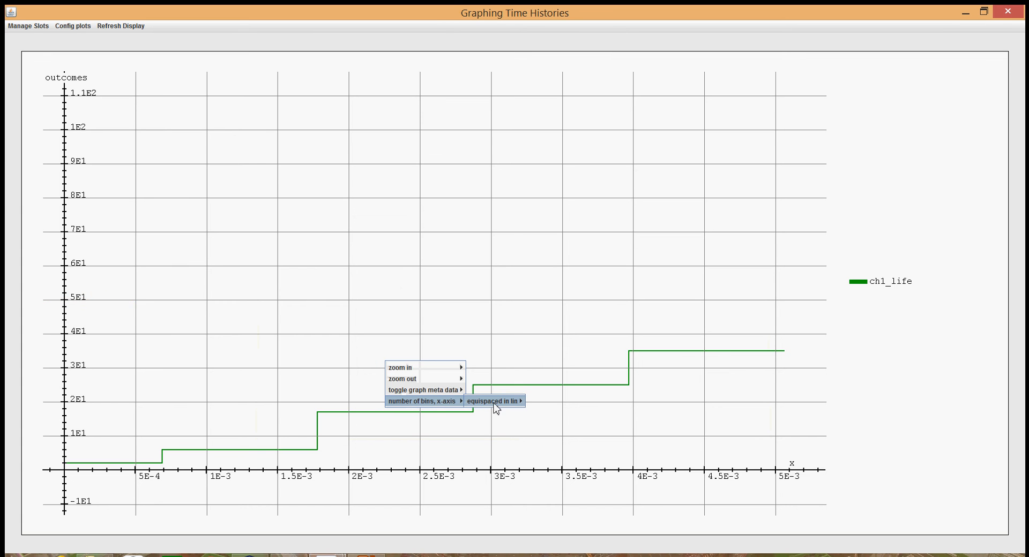
mouse_move(520, 405)
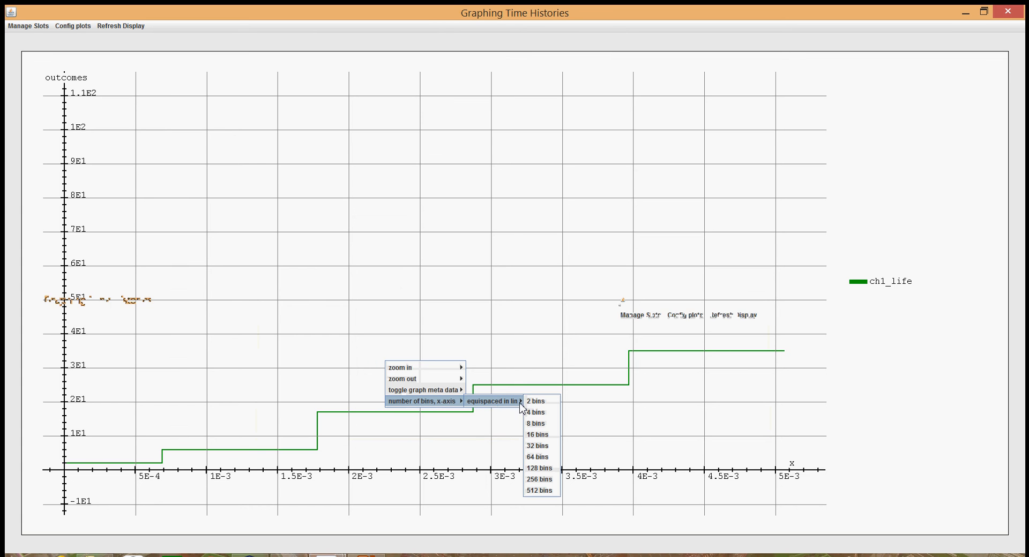
left_click(540, 447)
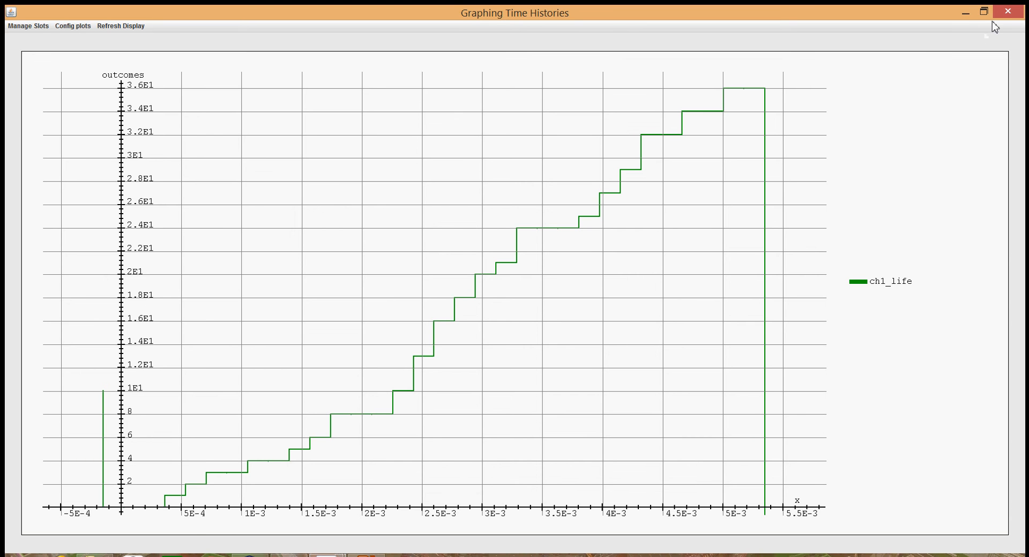
left_click(1007, 12)
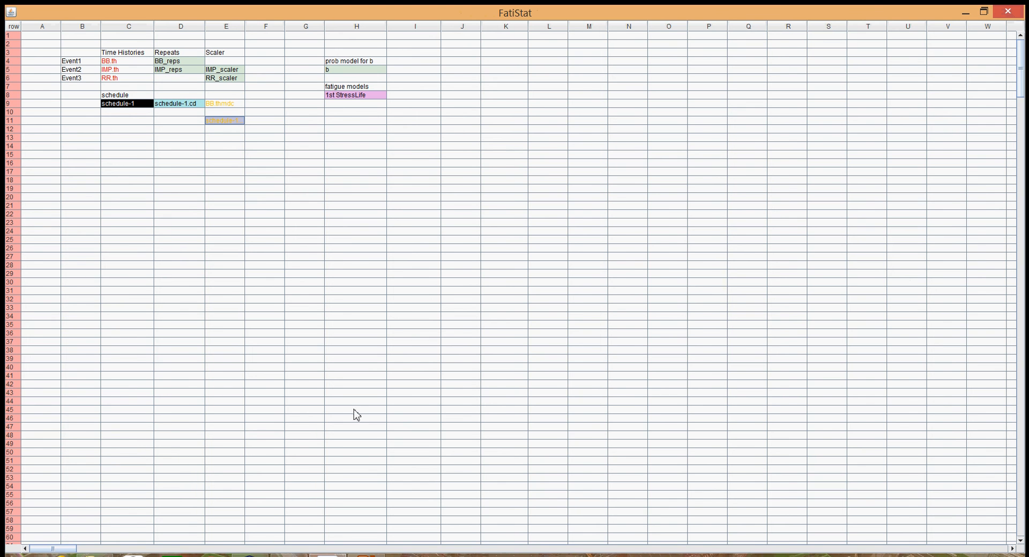
left_click(288, 556)
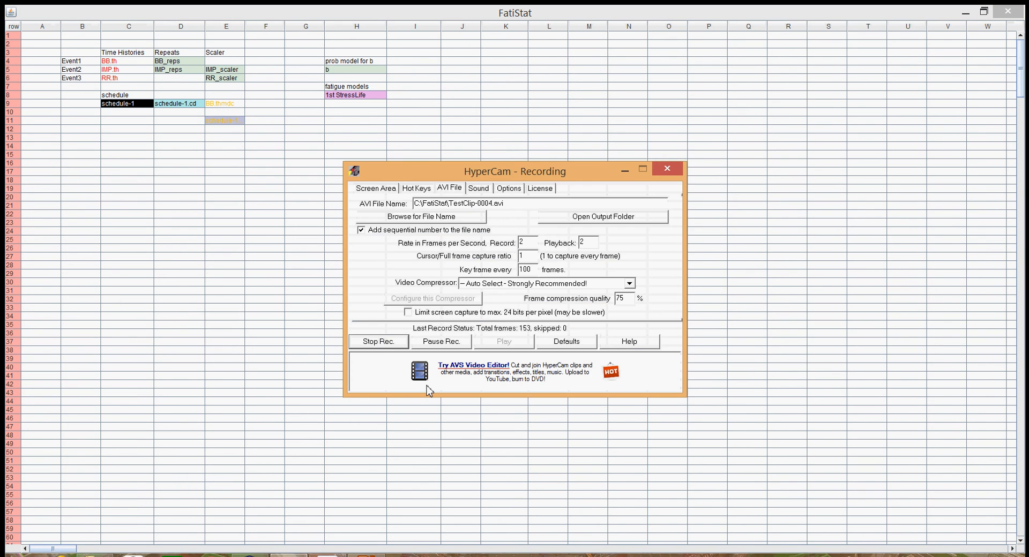